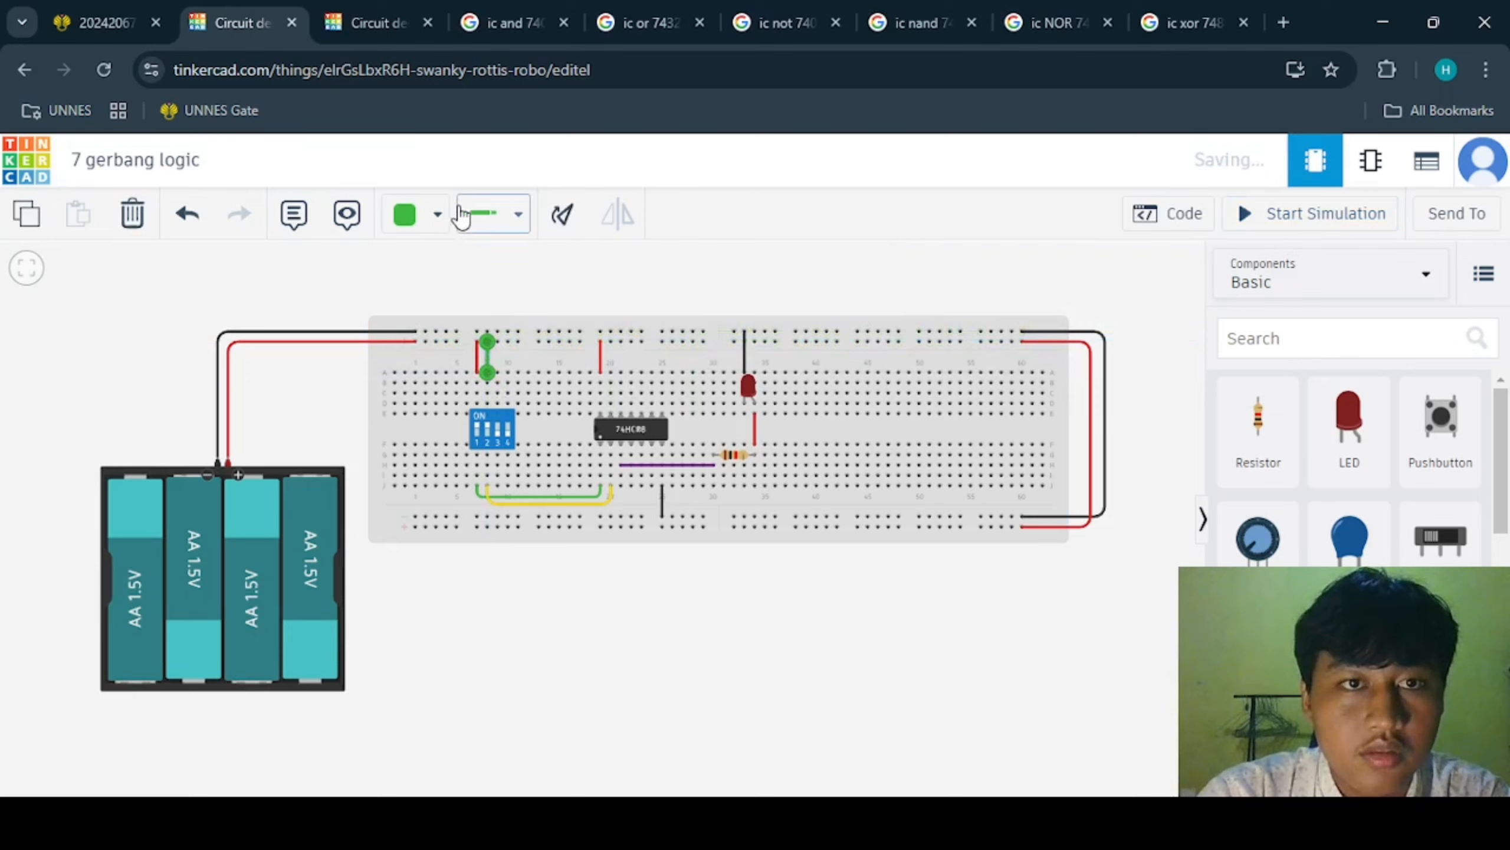
# - Change the green wire from the breadboard's positive rail to the DIP switch's second input to red
pyautogui.click(428, 215)
pyautogui.click(455, 344)
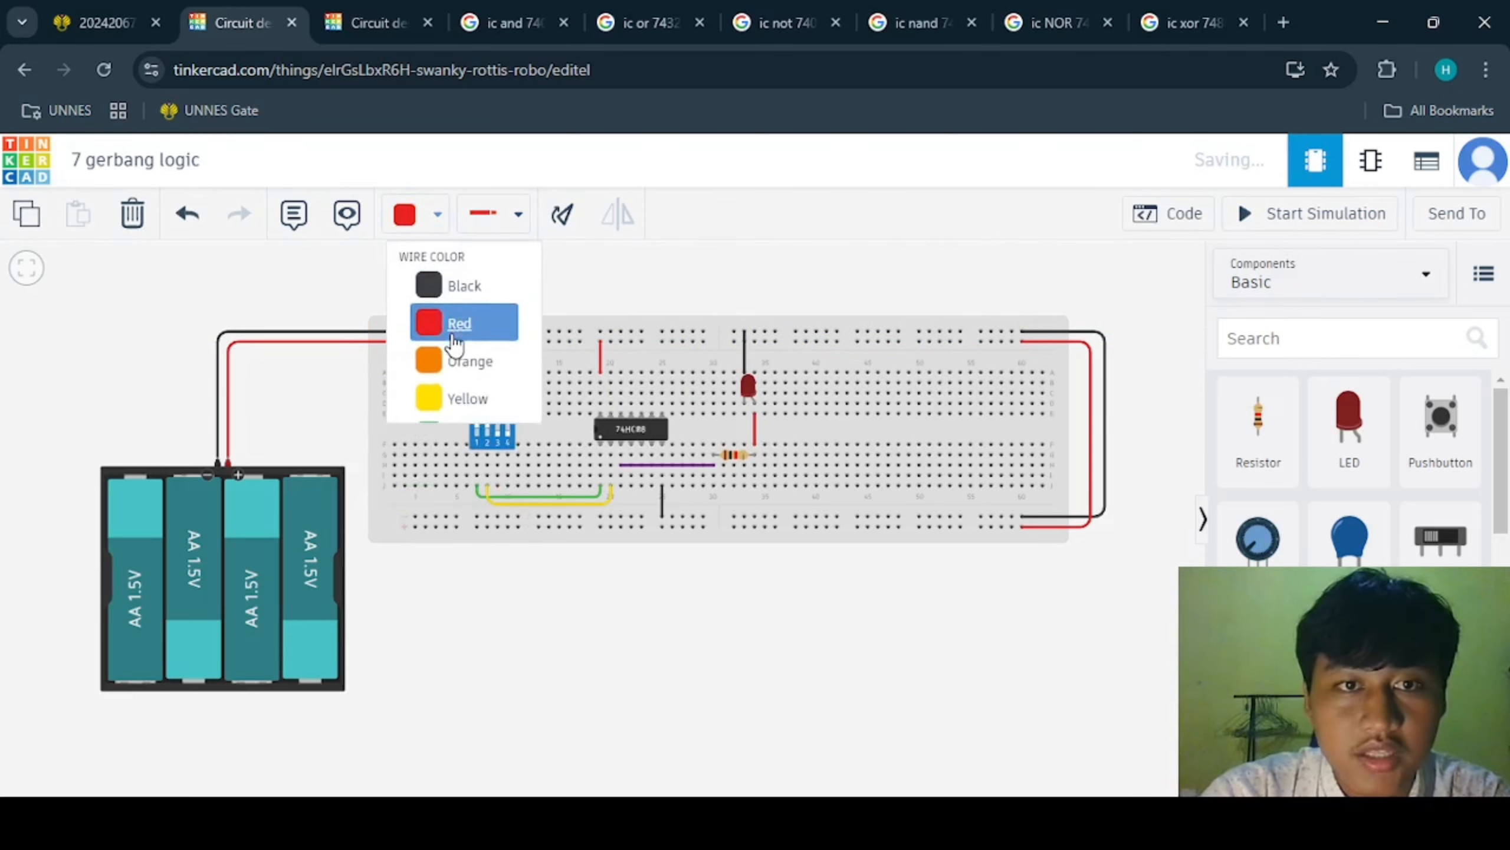
pyautogui.click(684, 262)
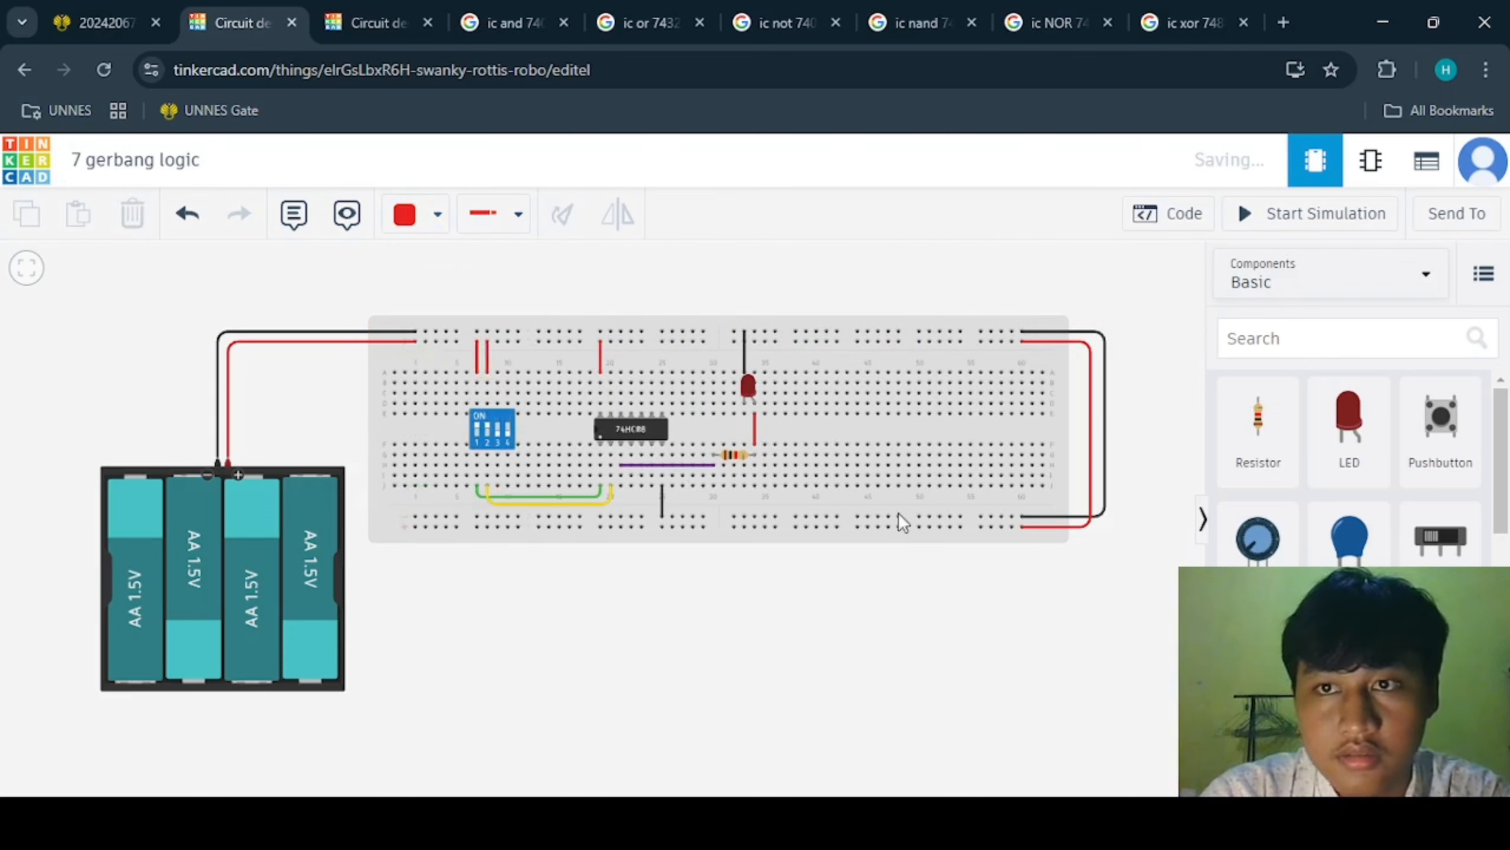
# - Simulate the 74HC08 AND gate circuit and toggle DIP switches 1 and 2 through their input combinations to test the LED
pyautogui.click(1353, 226)
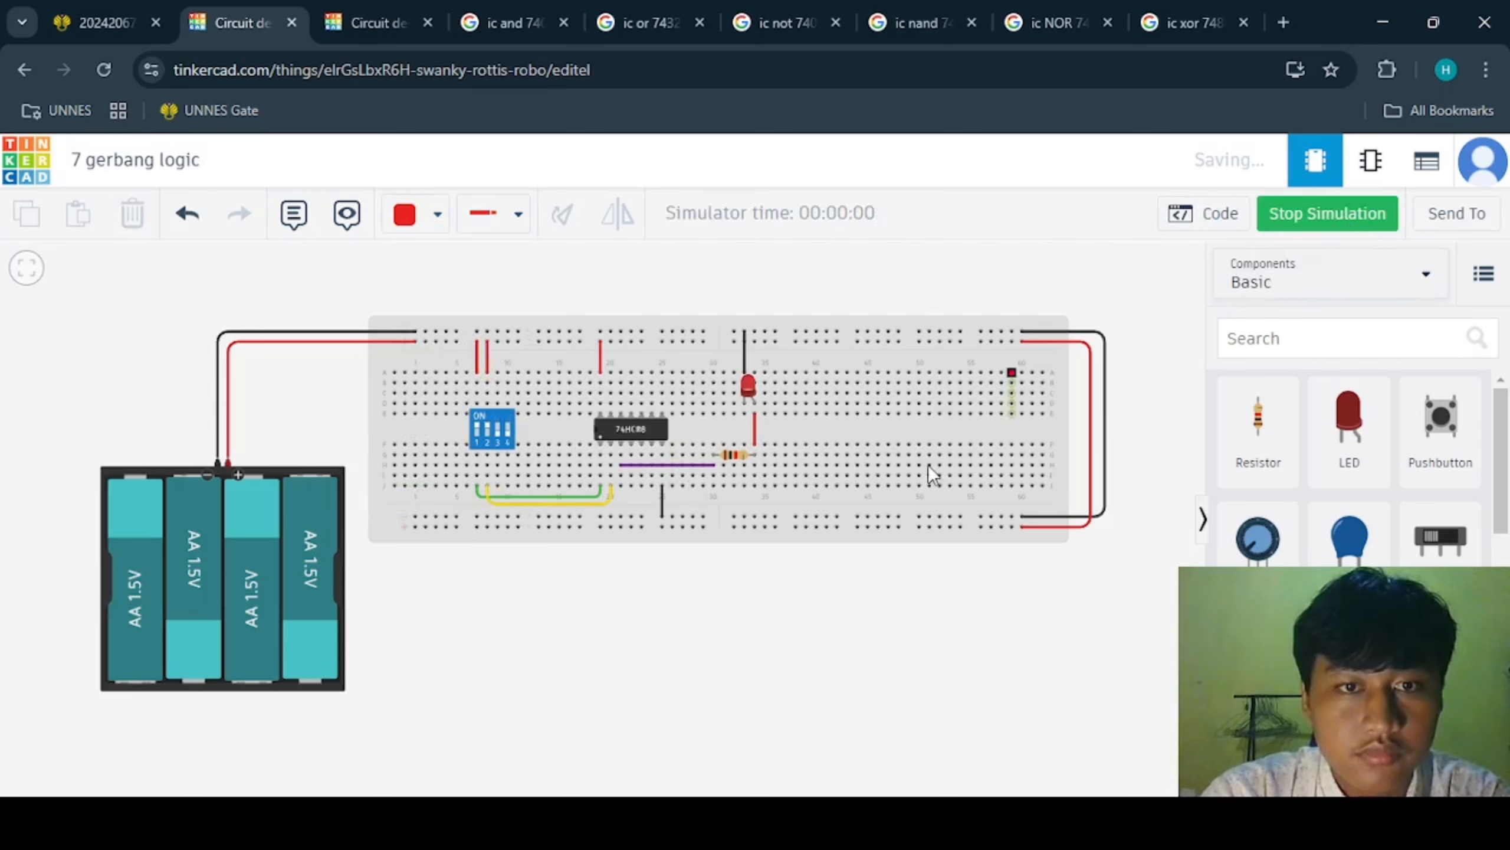
pyautogui.click(493, 431)
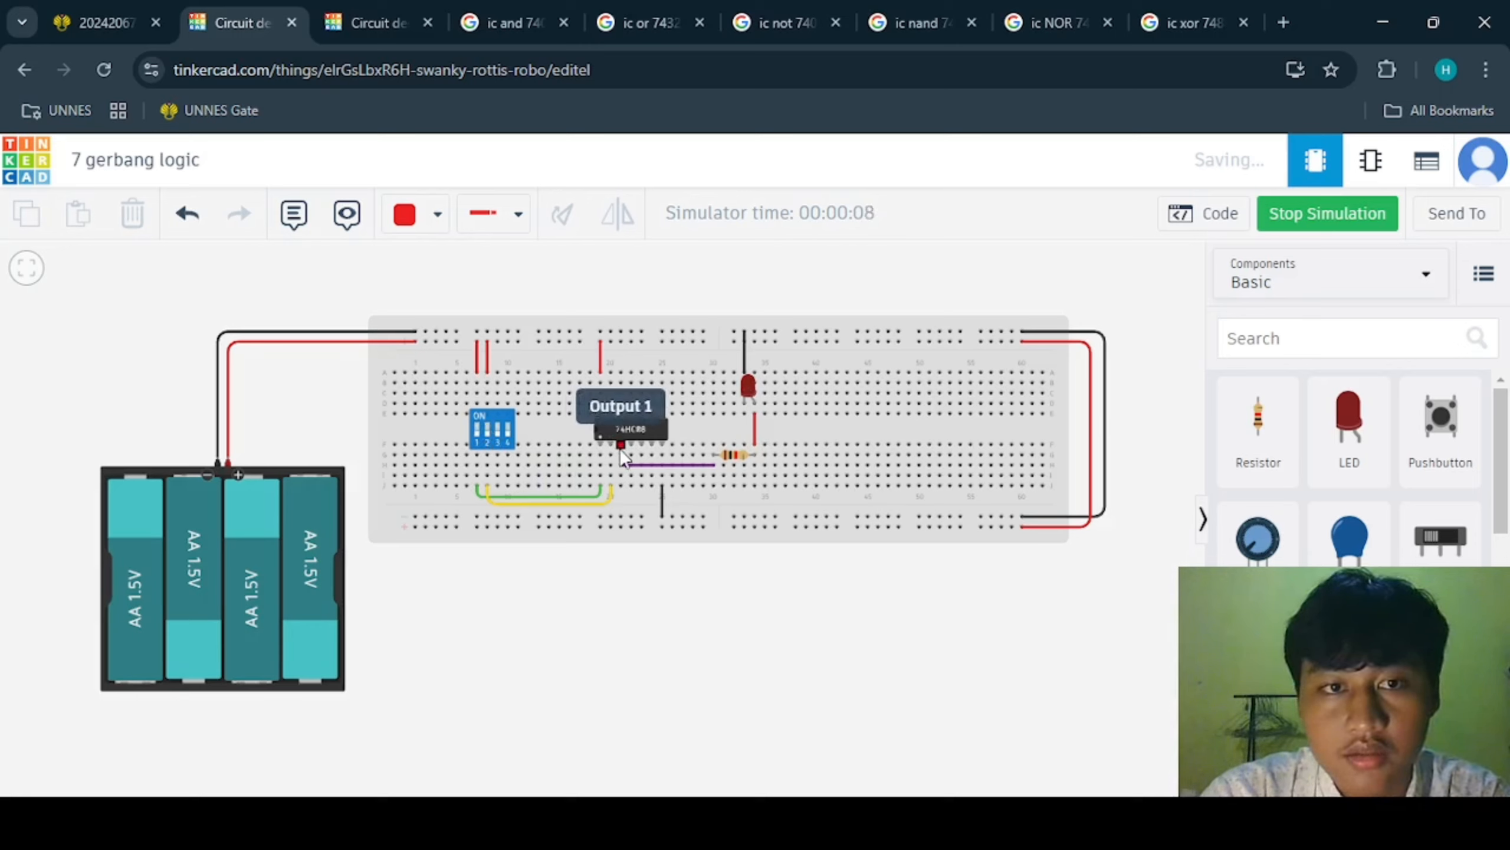
pyautogui.click(483, 429)
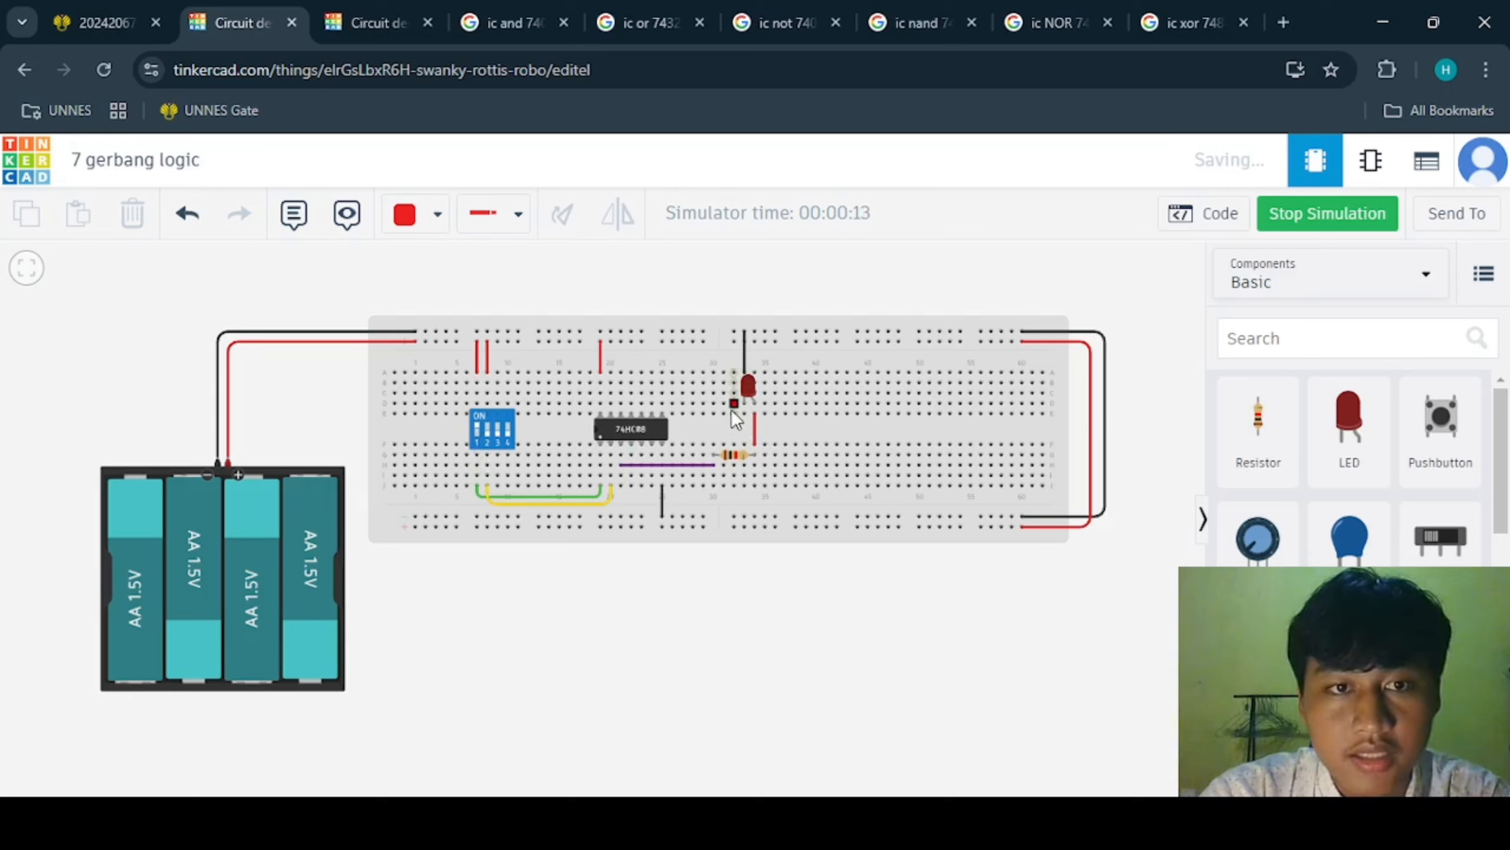
pyautogui.click(487, 429)
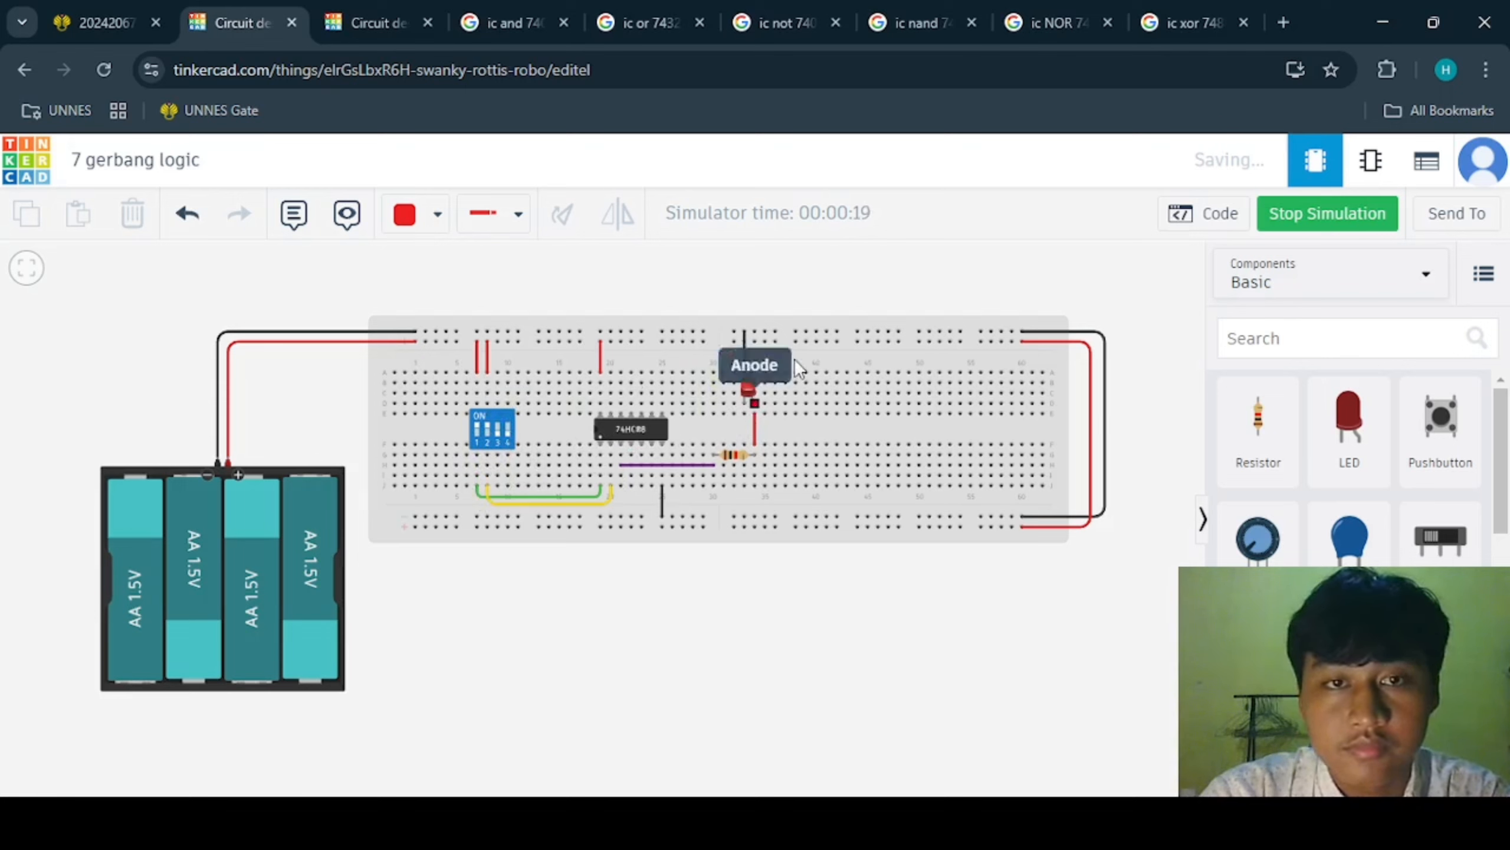
pyautogui.click(487, 429)
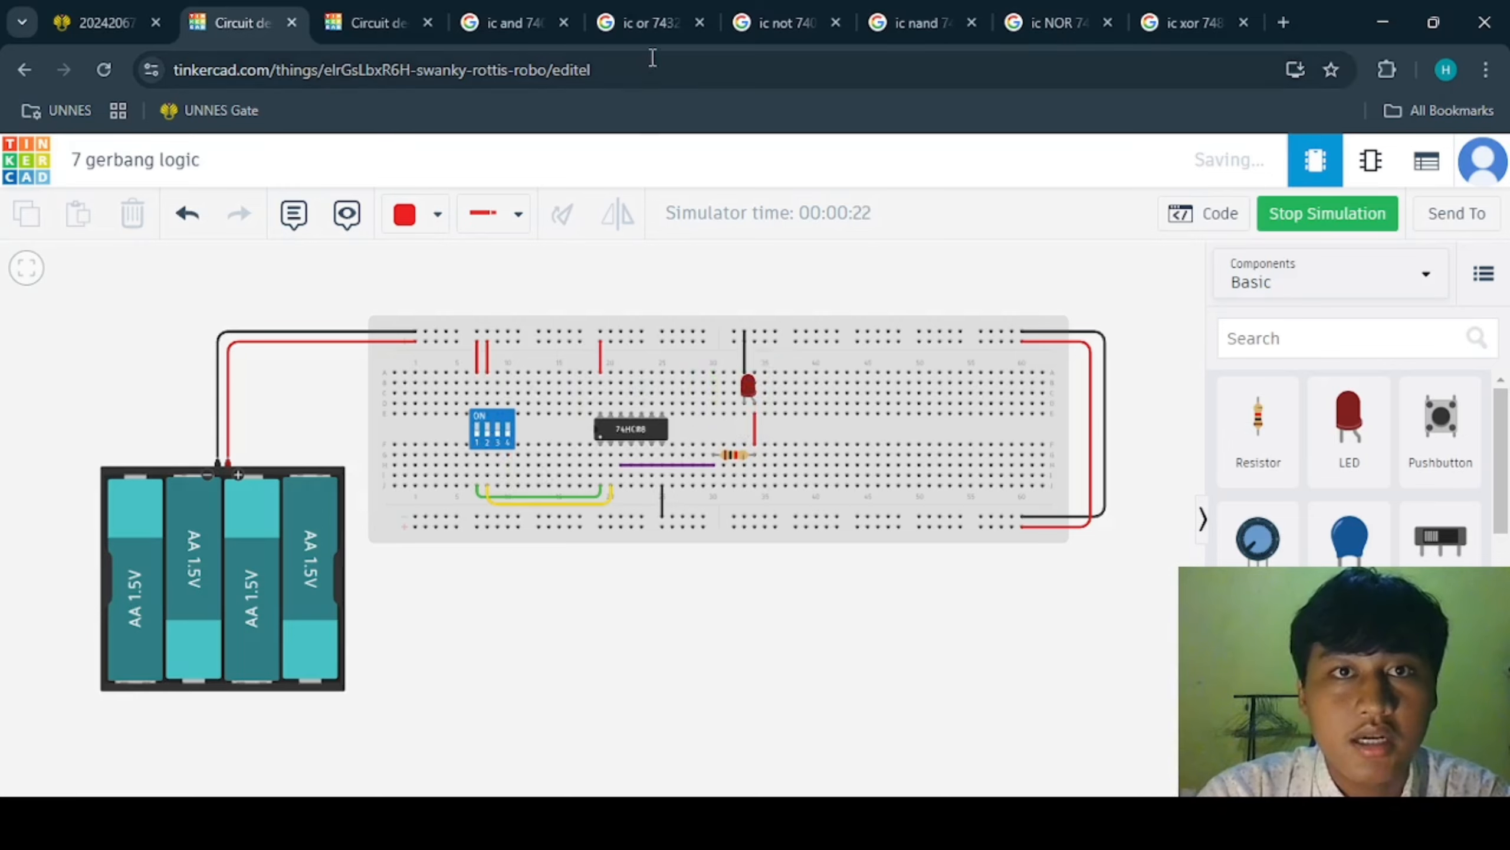
# - Check the 7432 OR gate pinout in the Google image results, and search Tinkercad's component library for 7432
pyautogui.click(654, 18)
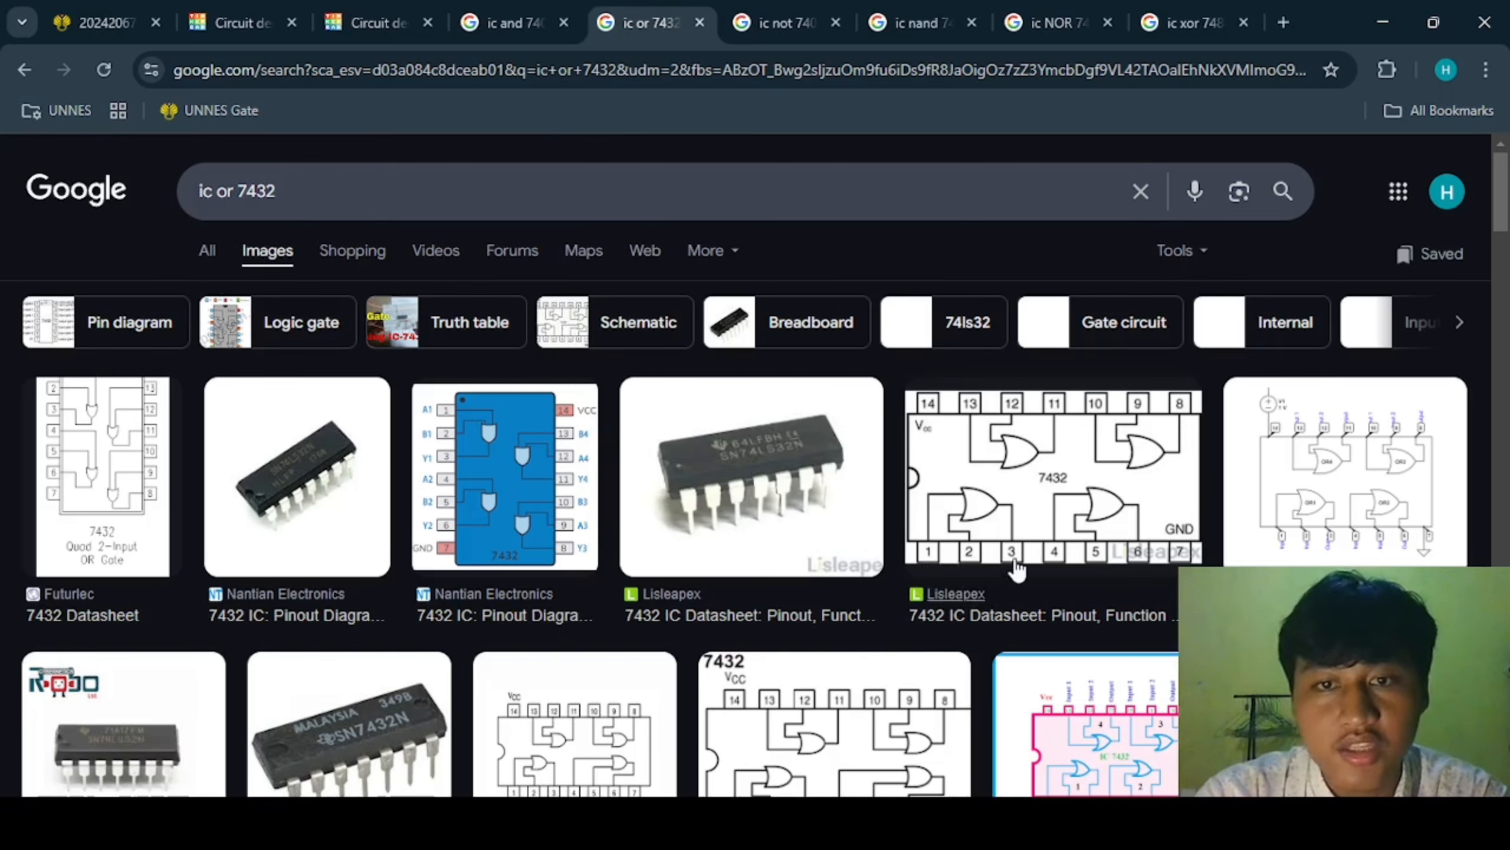
pyautogui.click(247, 25)
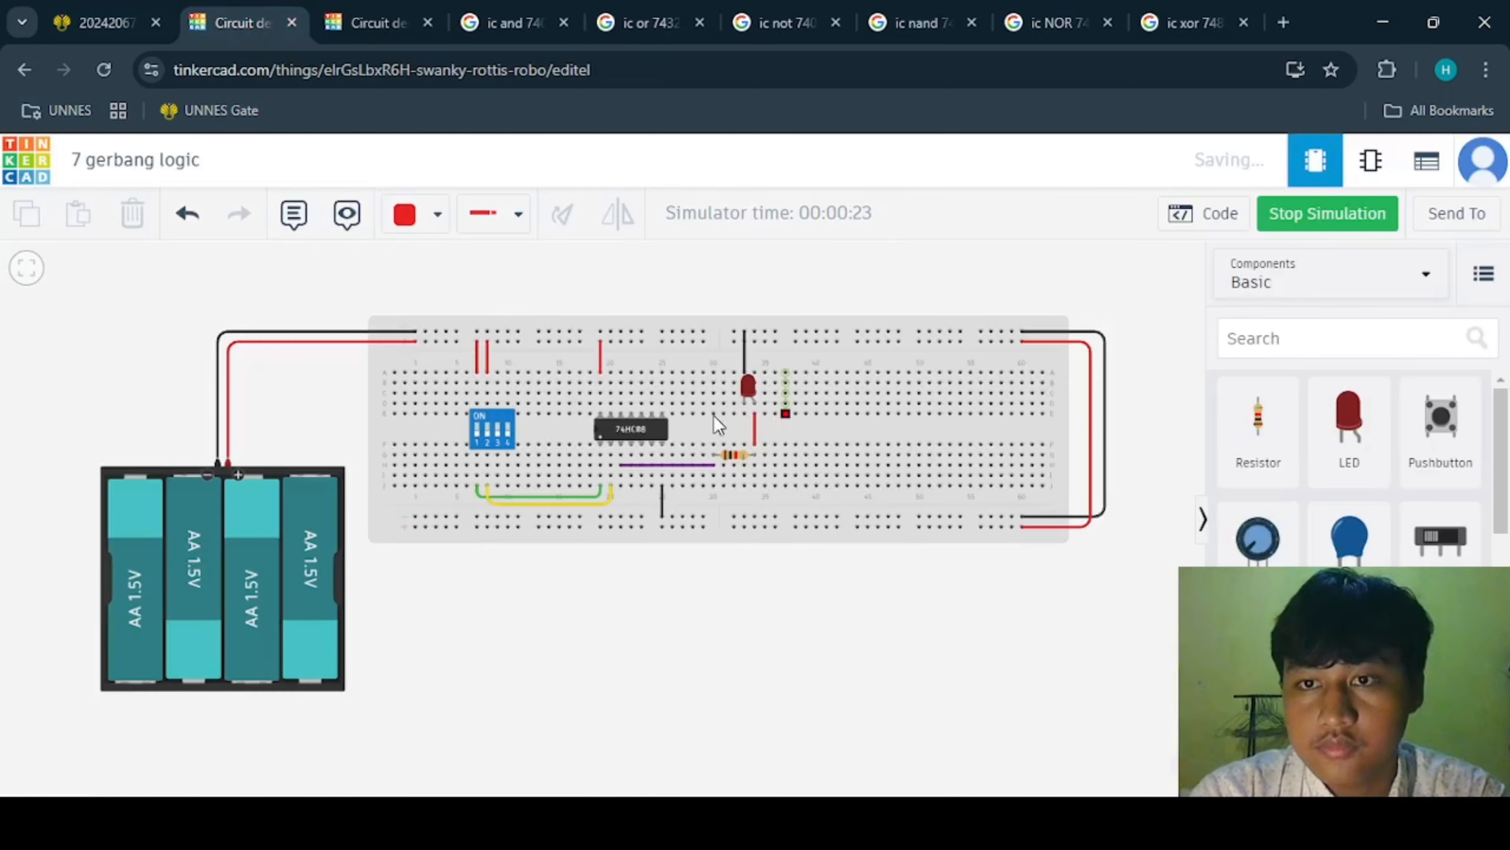
pyautogui.click(1291, 345)
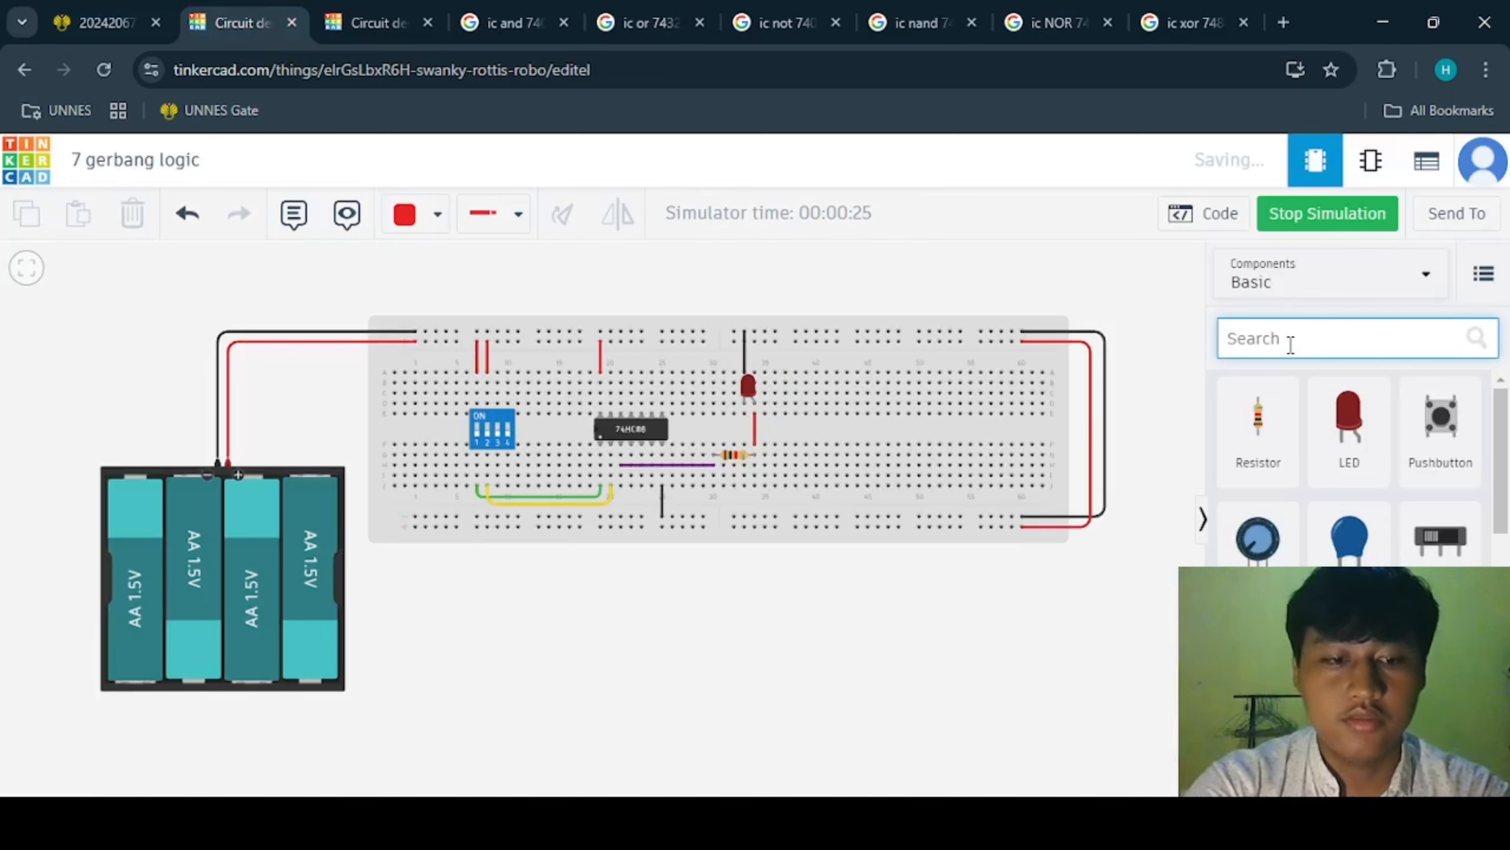
pyautogui.write('7432')
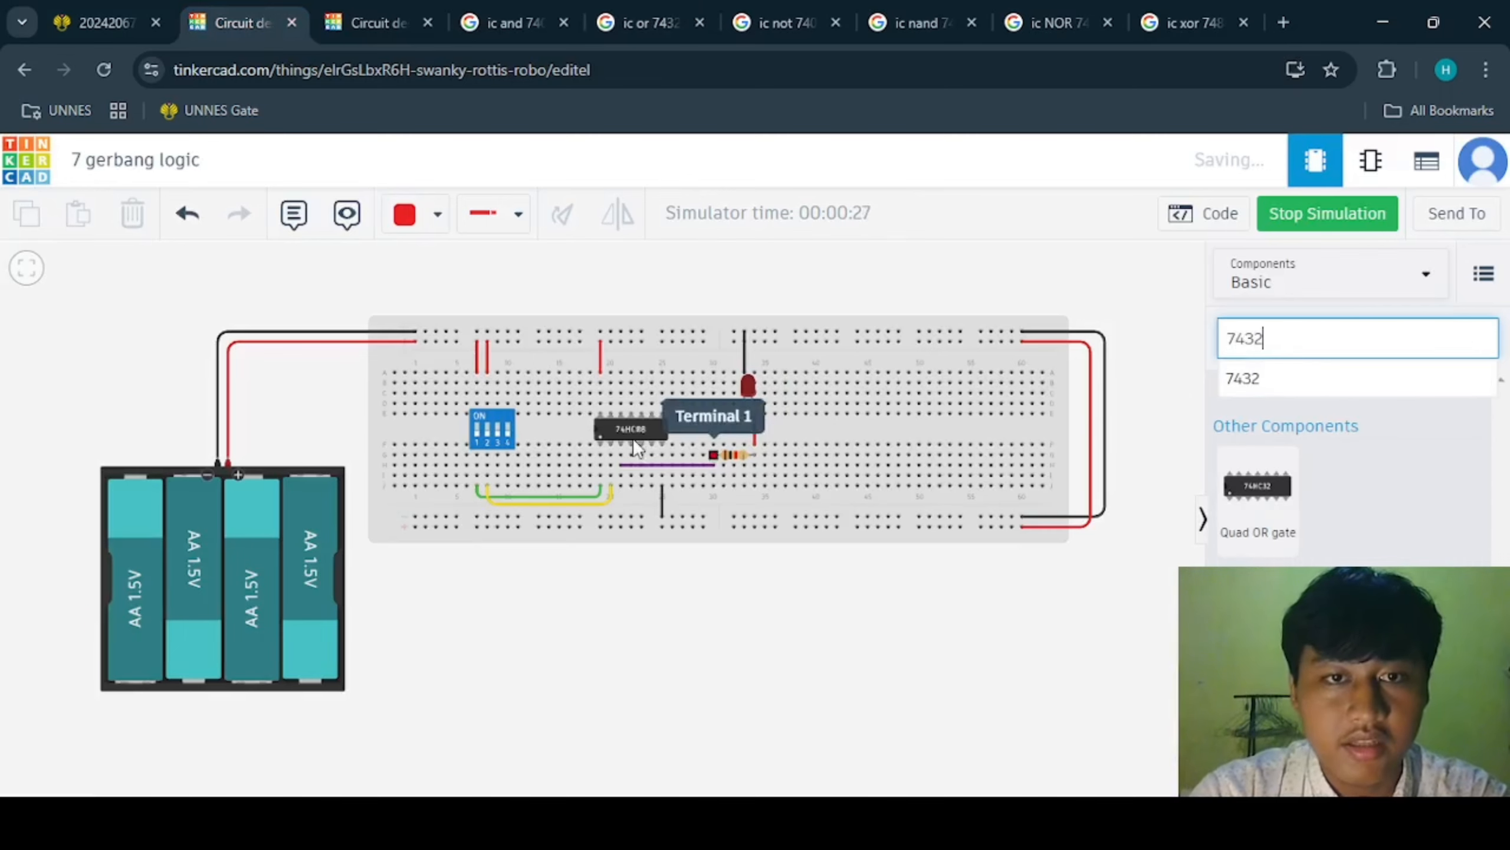
# - Stop the simulation and replace the 74HC08 on the breadboard with a Quad OR gate, parking the old chip below the board
pyautogui.click(1350, 209)
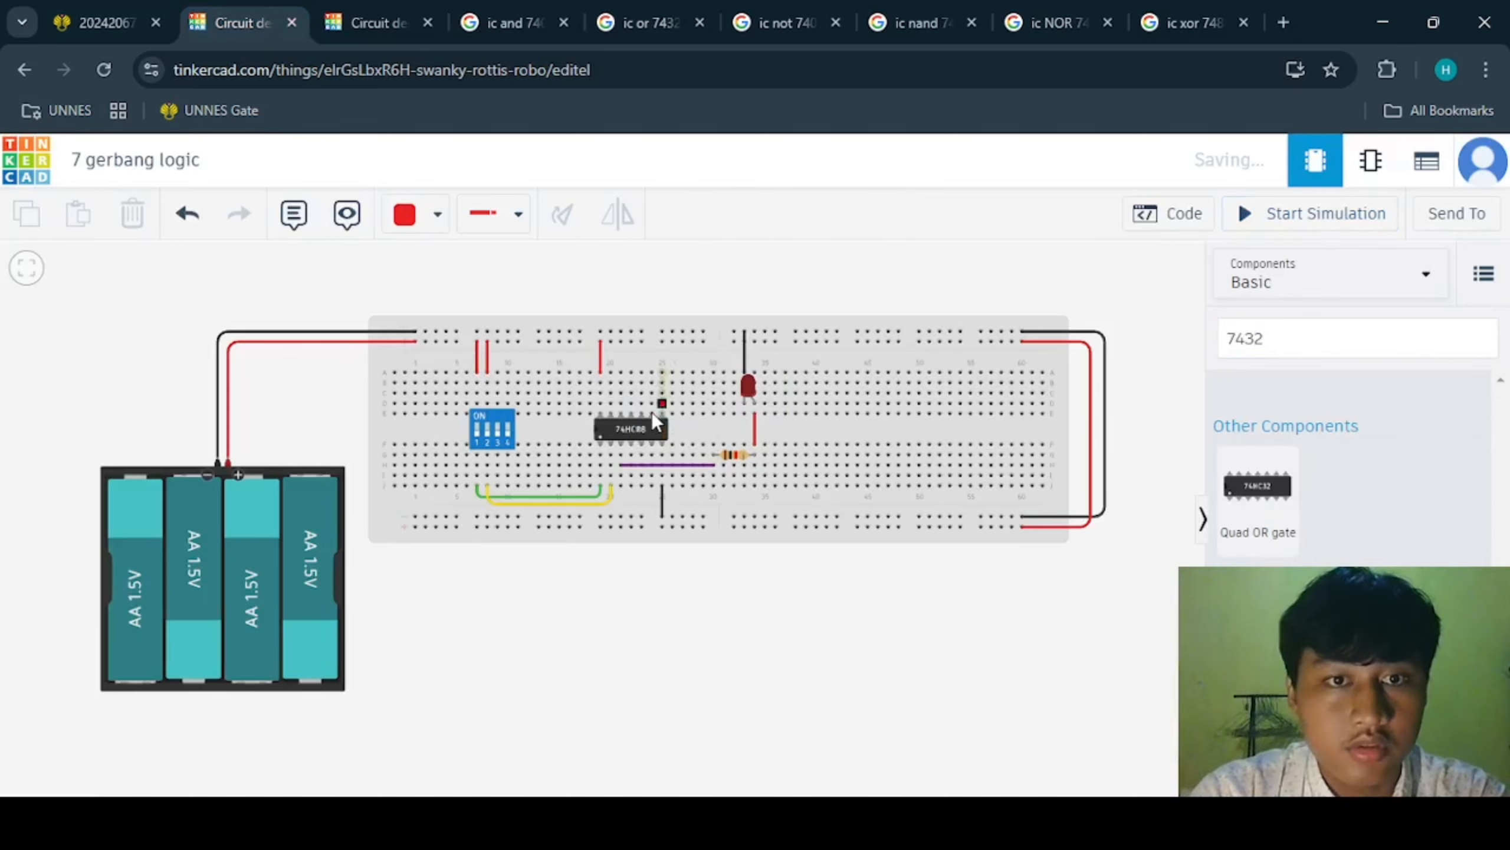
pyautogui.moveTo(630, 427); pyautogui.dragTo(537, 458)
pyautogui.moveTo(504, 523); pyautogui.dragTo(482, 594)
pyautogui.moveTo(1271, 528); pyautogui.dragTo(628, 428)
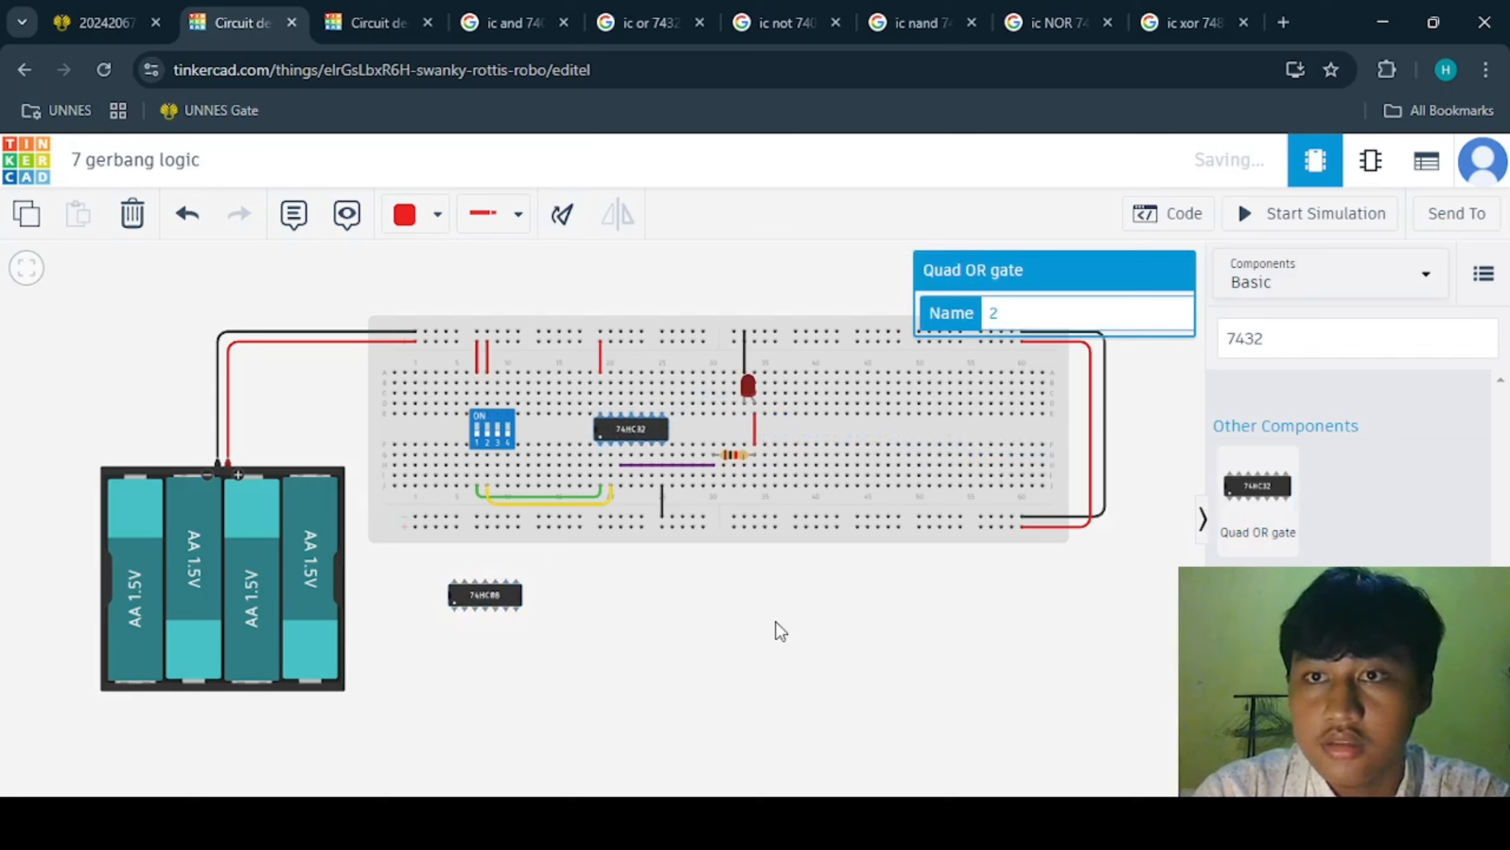
pyautogui.click(775, 623)
# - Simulate the OR gate circuit, toggling DIP switches 1 and 2 through their input combinations, and stop the simulation
pyautogui.click(1347, 222)
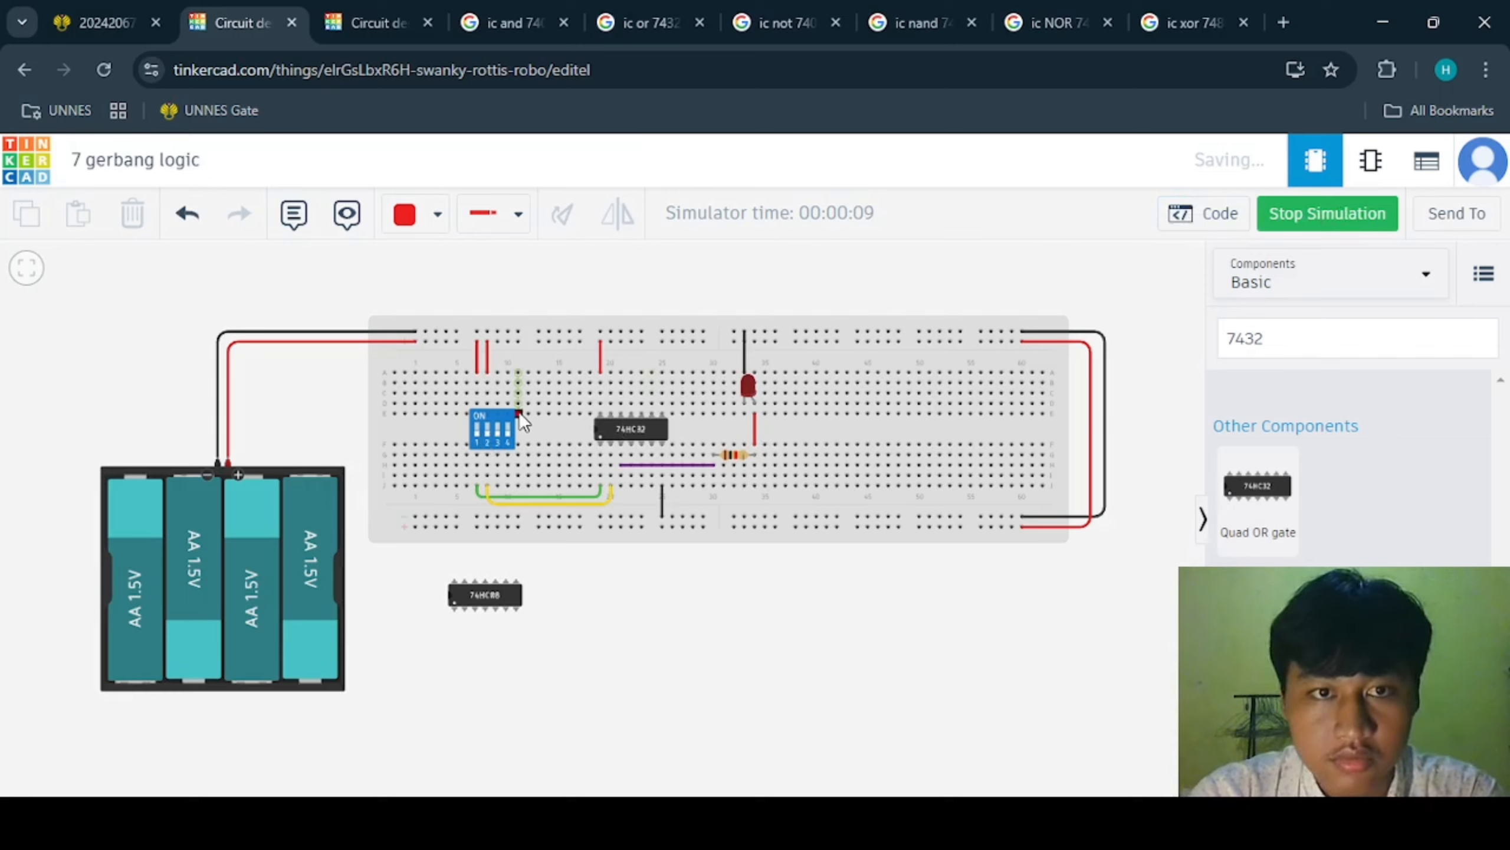
pyautogui.click(476, 432)
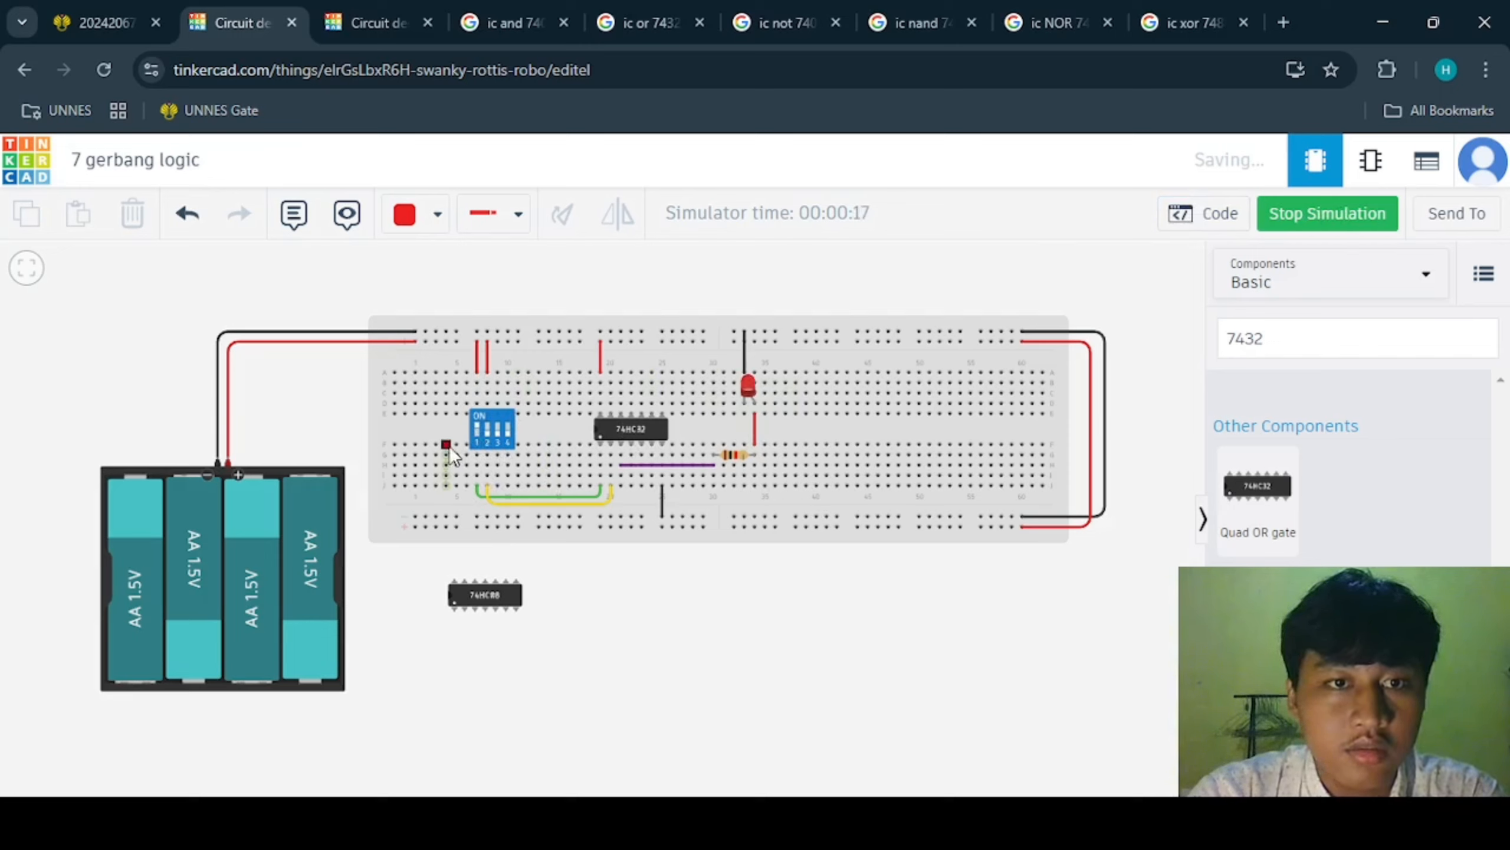
pyautogui.click(489, 433)
pyautogui.click(476, 423)
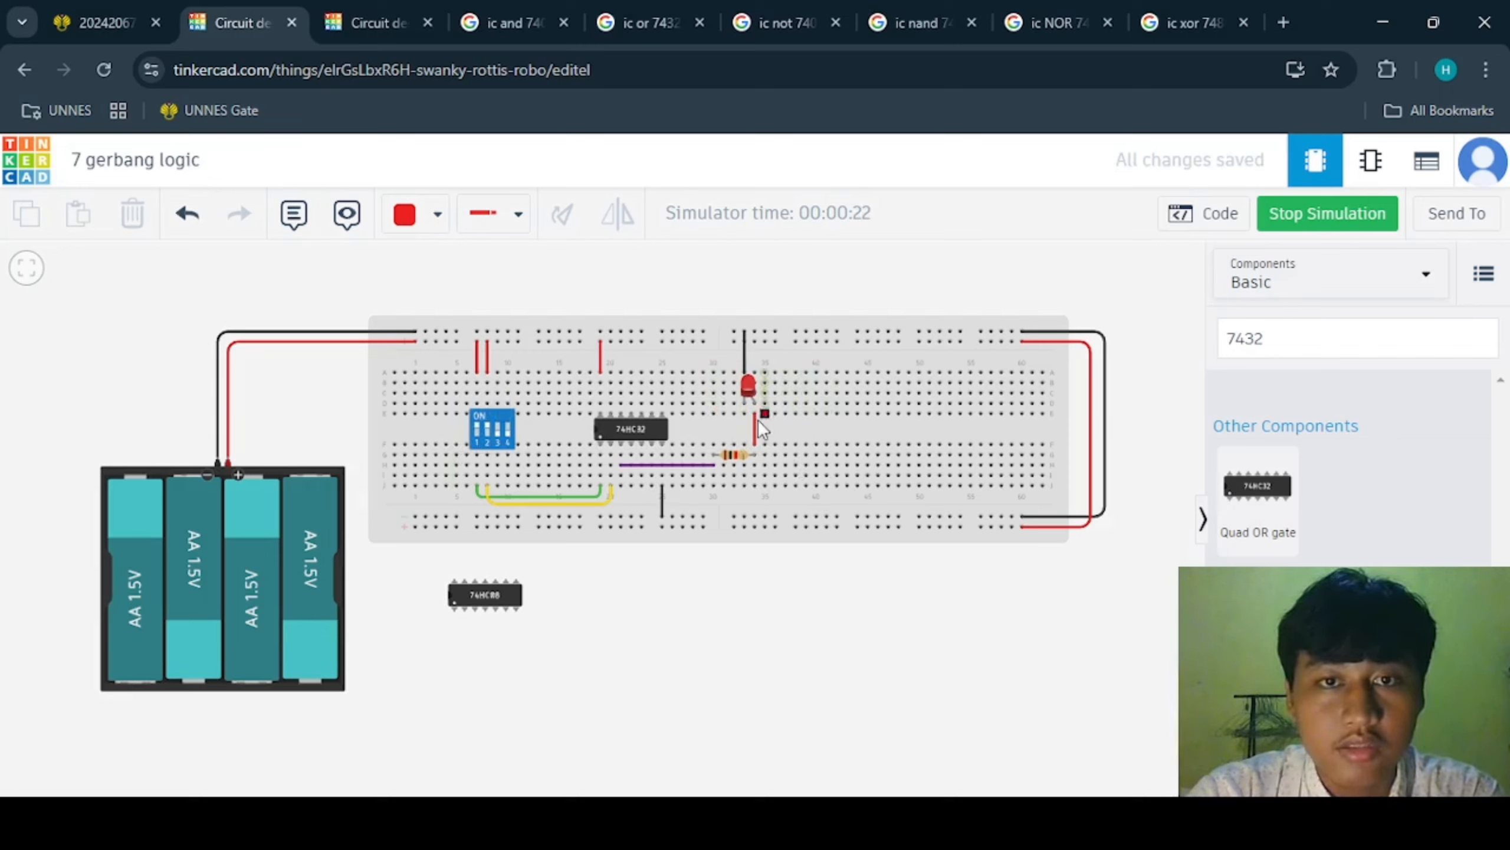
pyautogui.click(477, 429)
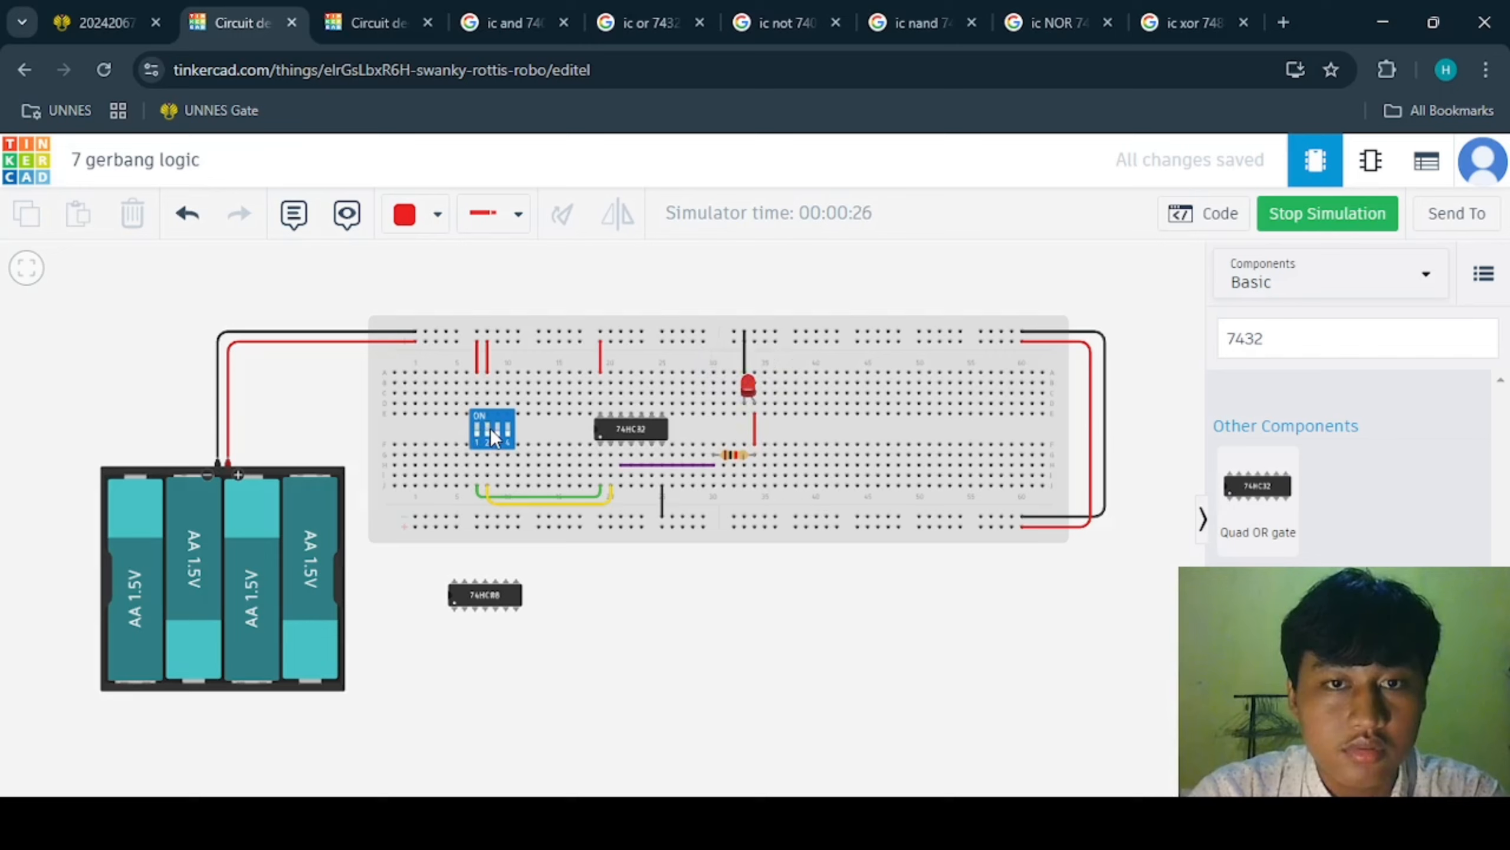
pyautogui.click(491, 437)
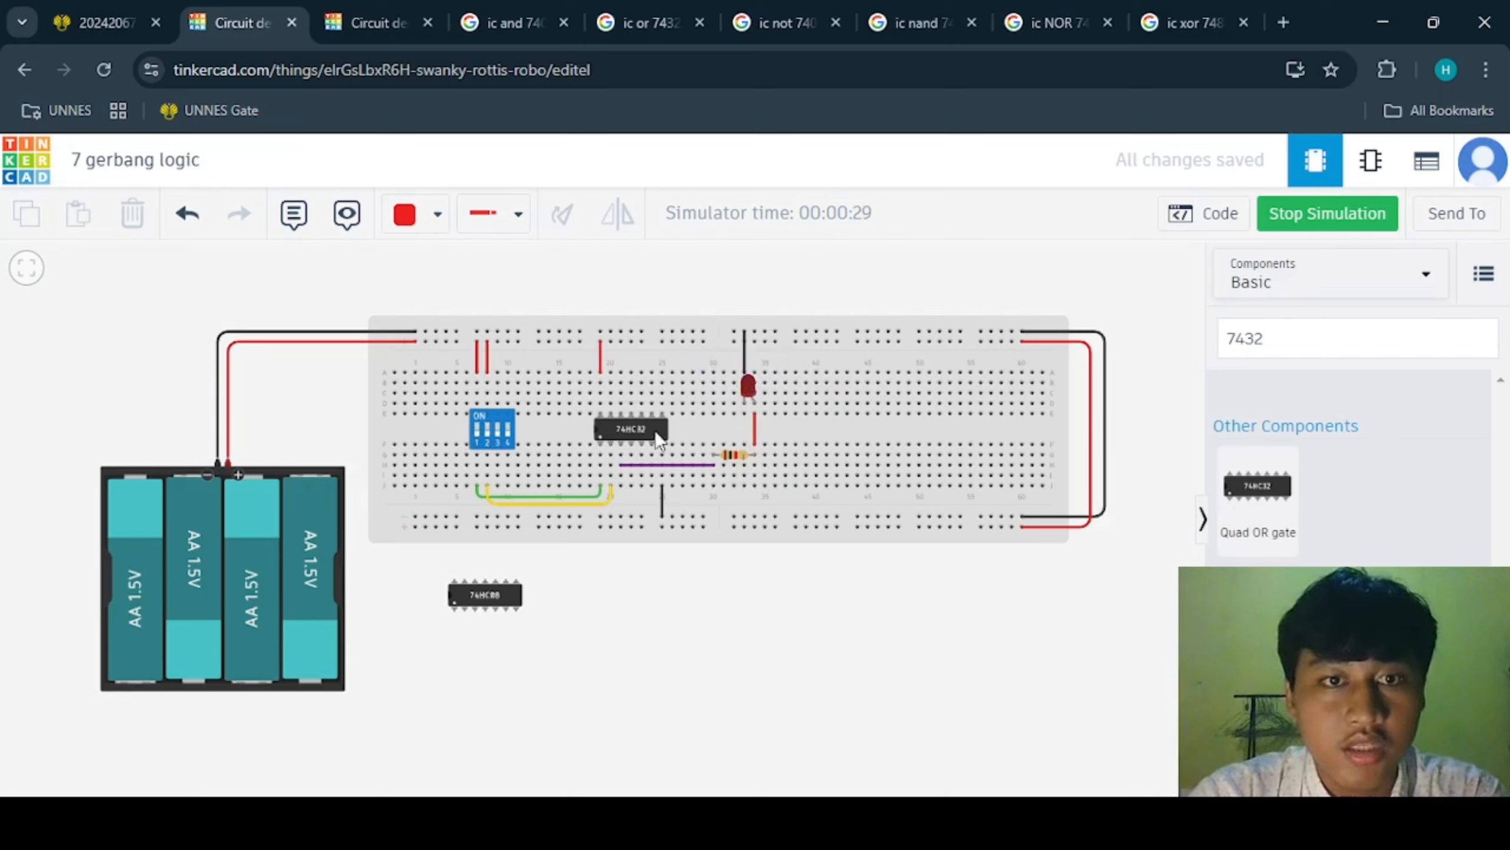
pyautogui.click(1274, 220)
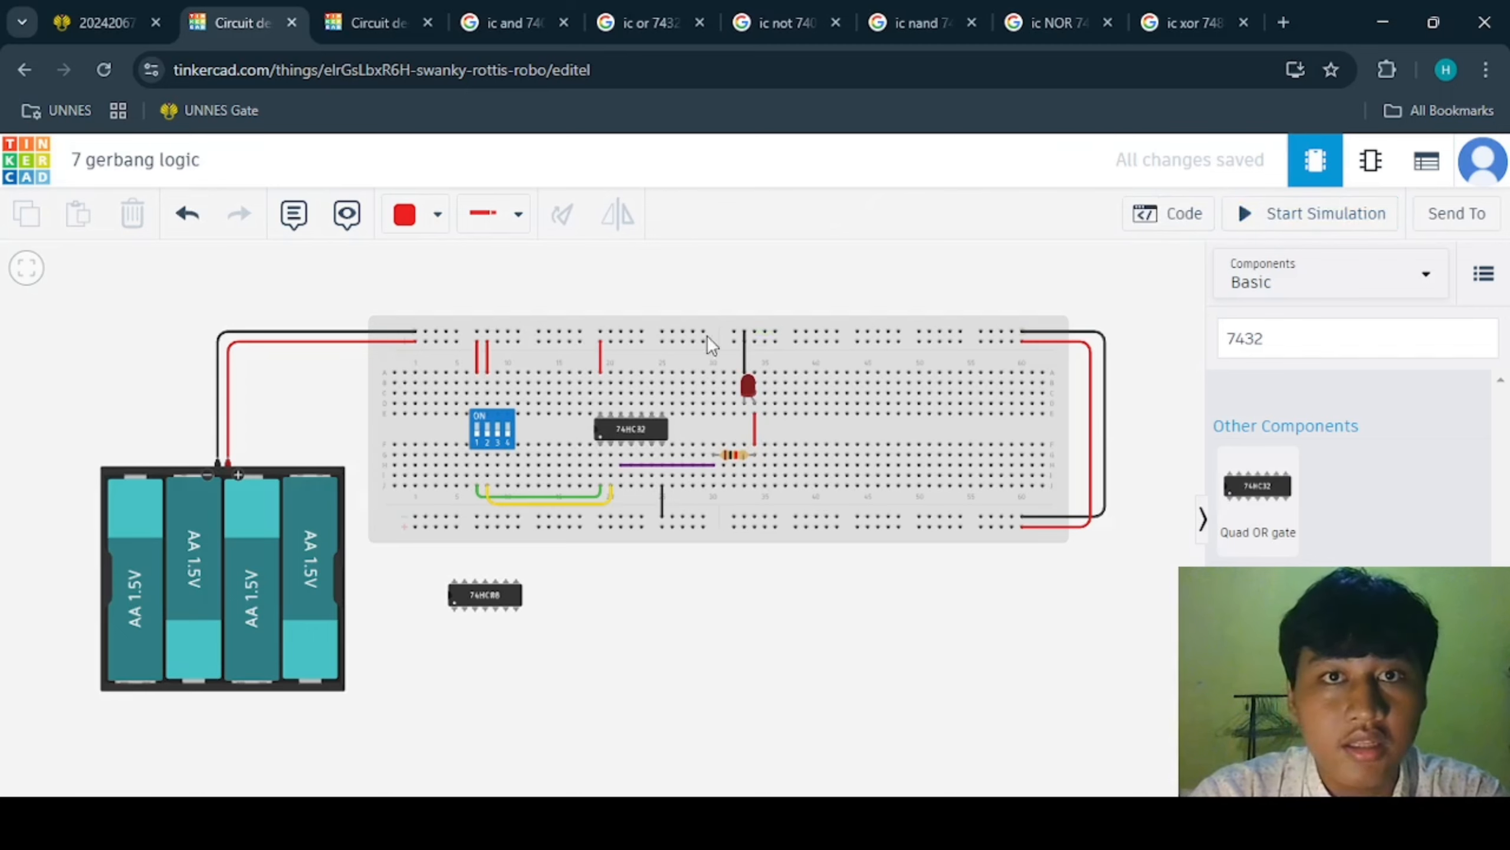
# - Move the 74HC32 off the breadboard to below the 74HC08, and check the 7404 NOT gate pinout in the Google image results
pyautogui.moveTo(621, 429); pyautogui.dragTo(472, 642)
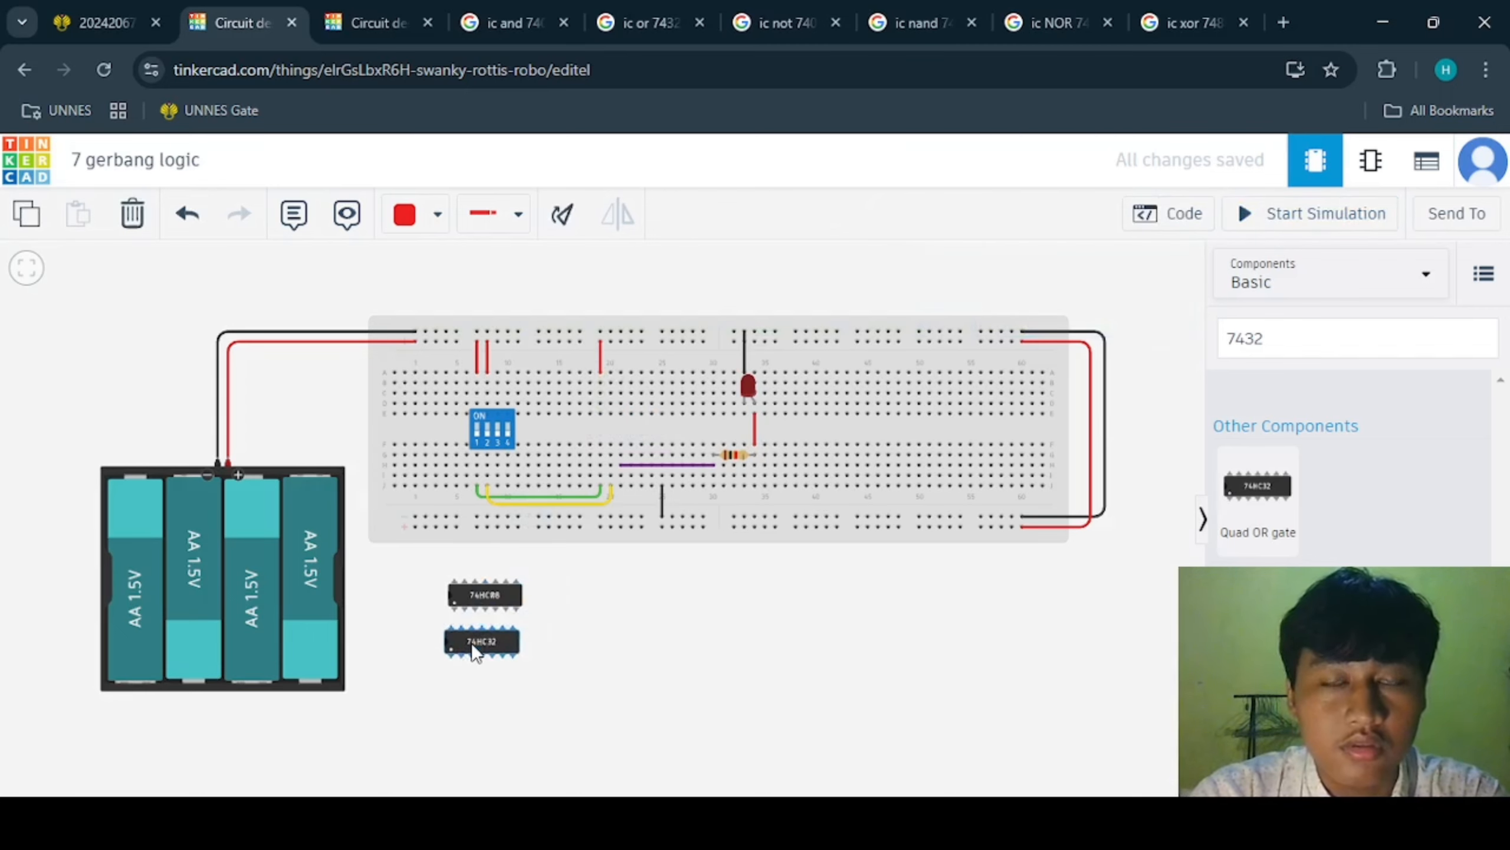
pyautogui.click(808, 13)
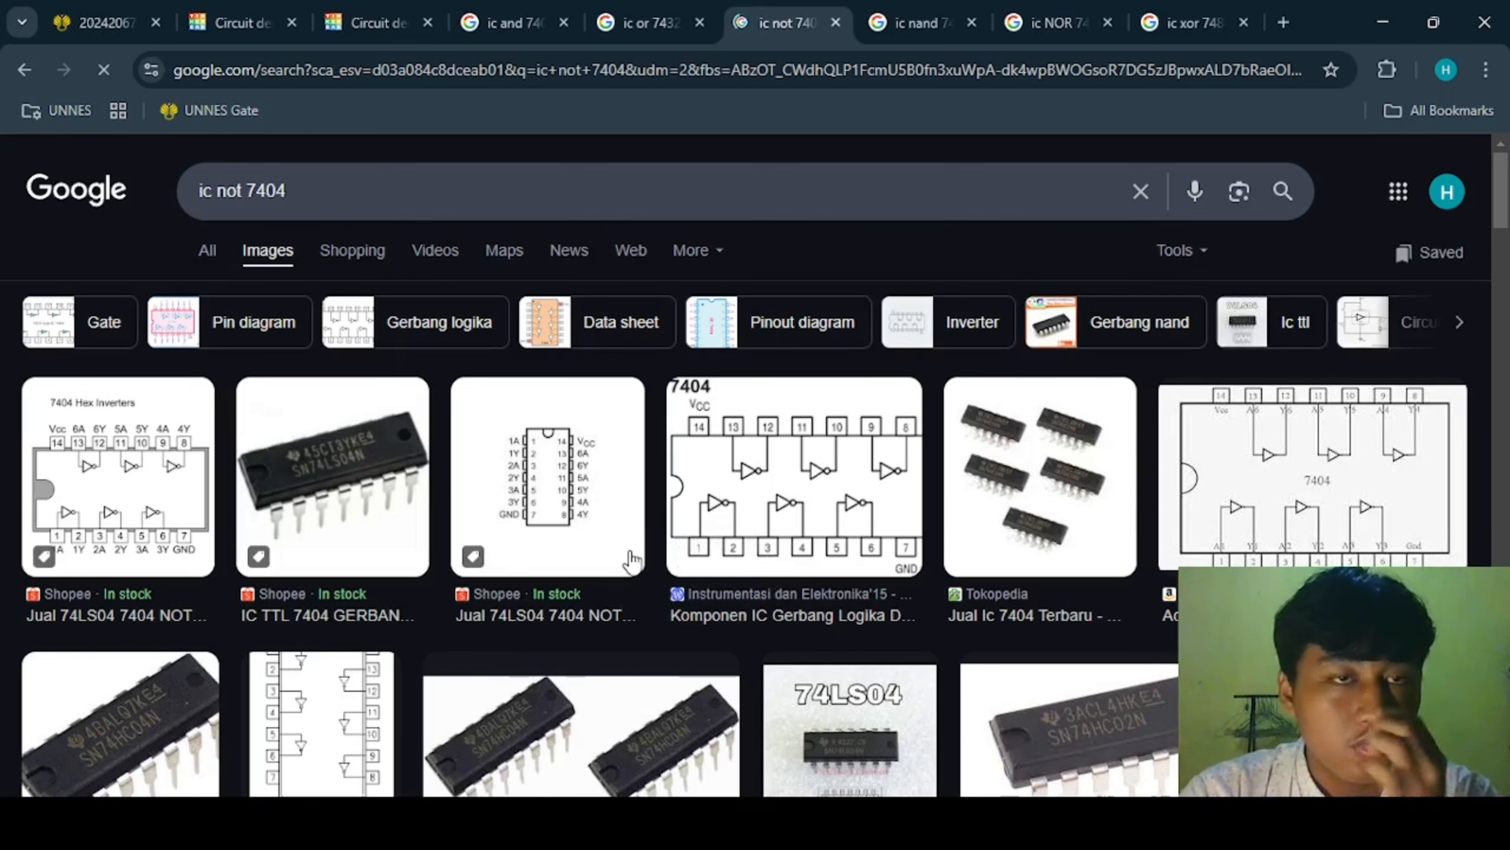
pyautogui.click(237, 5)
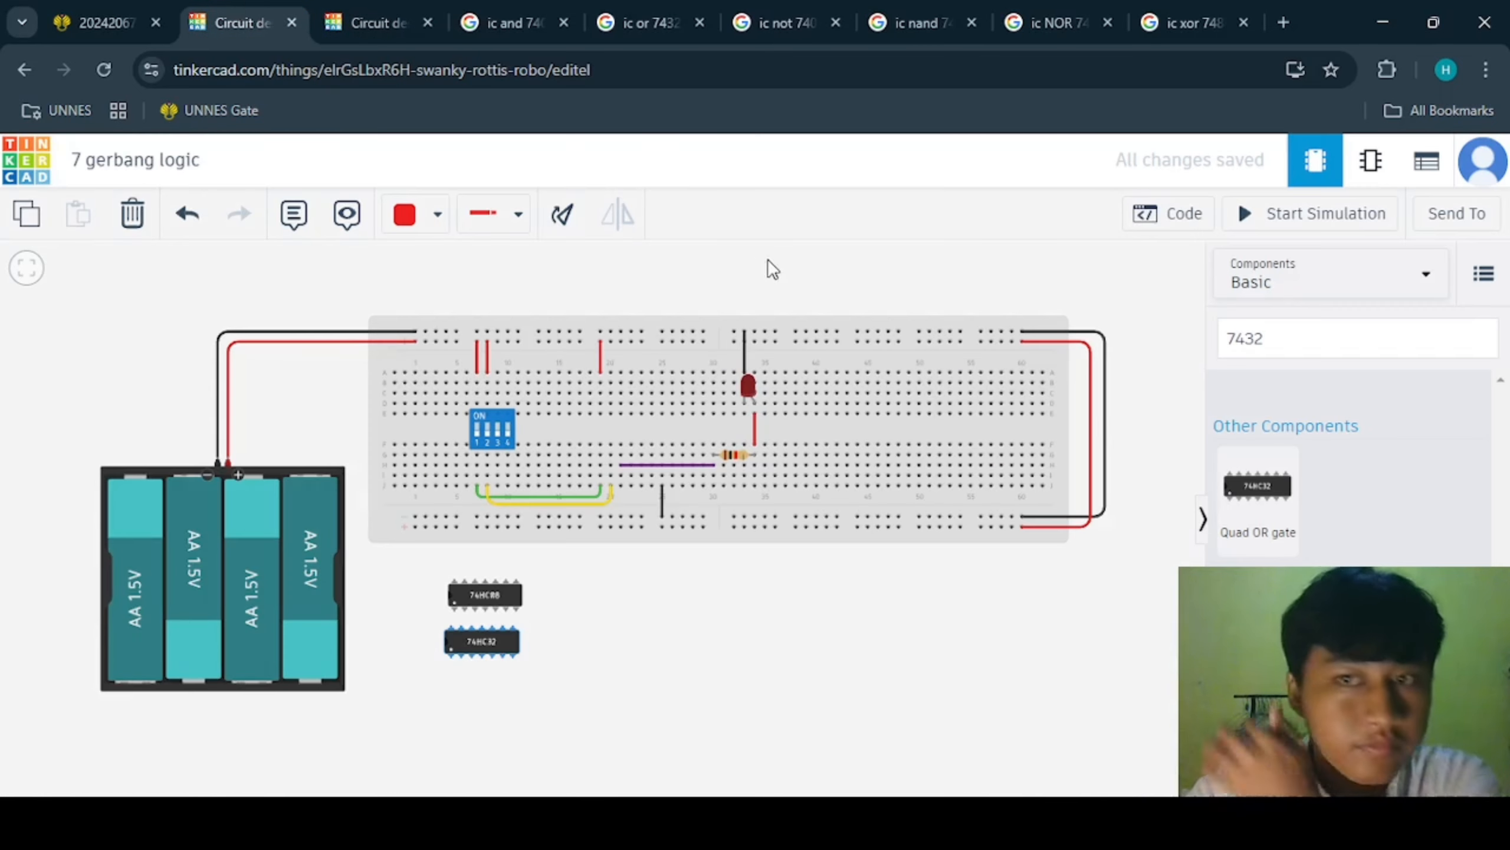
# - Search the component library for 7404 and place the Hex Inverter on the breadboard where the OR gate chip sat
pyautogui.click(1342, 344)
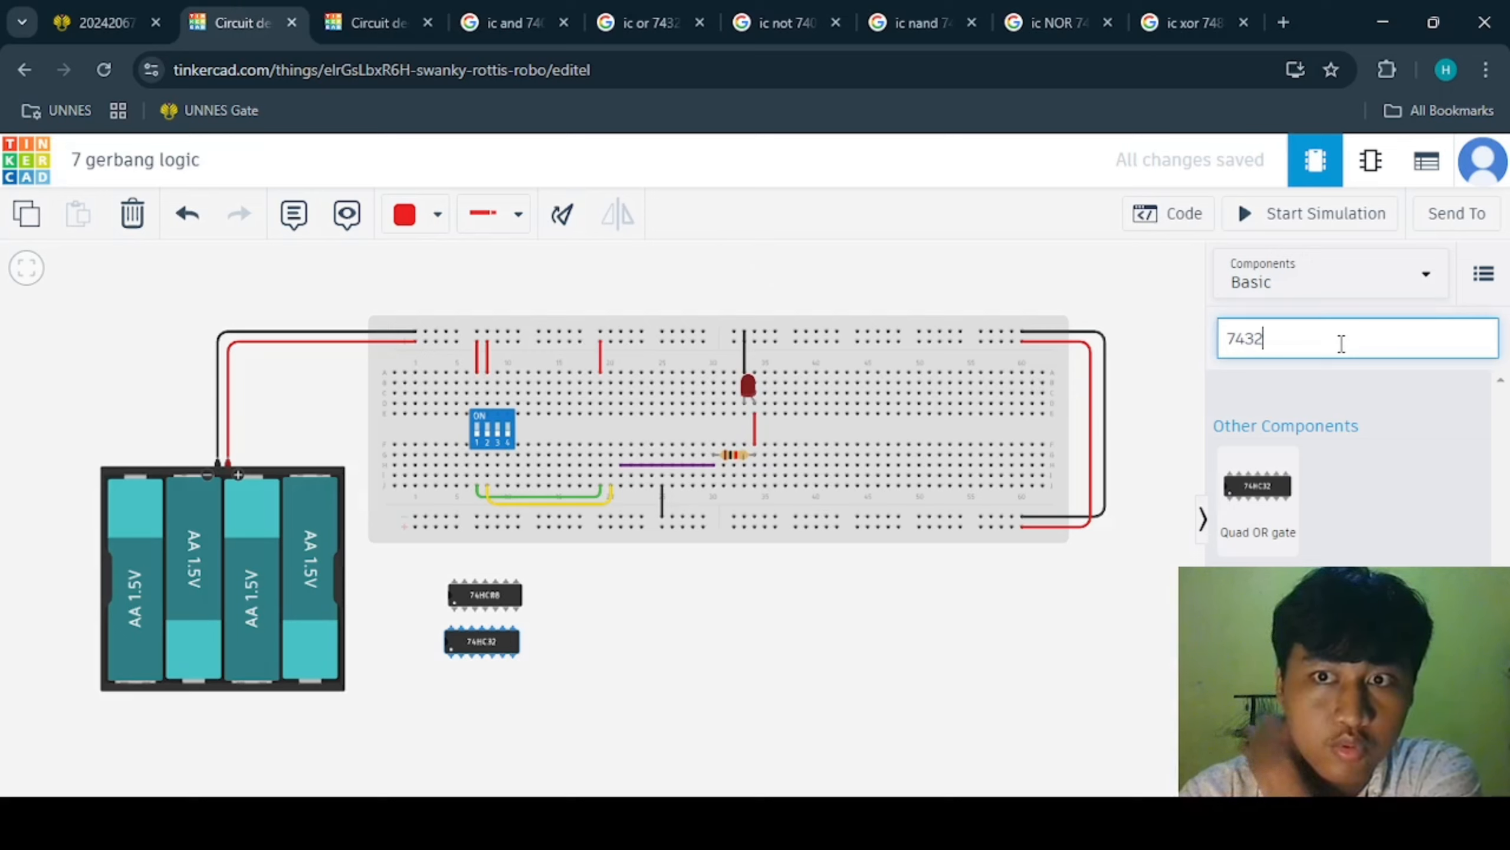
pyautogui.press('BackSpace')
pyautogui.write('0')
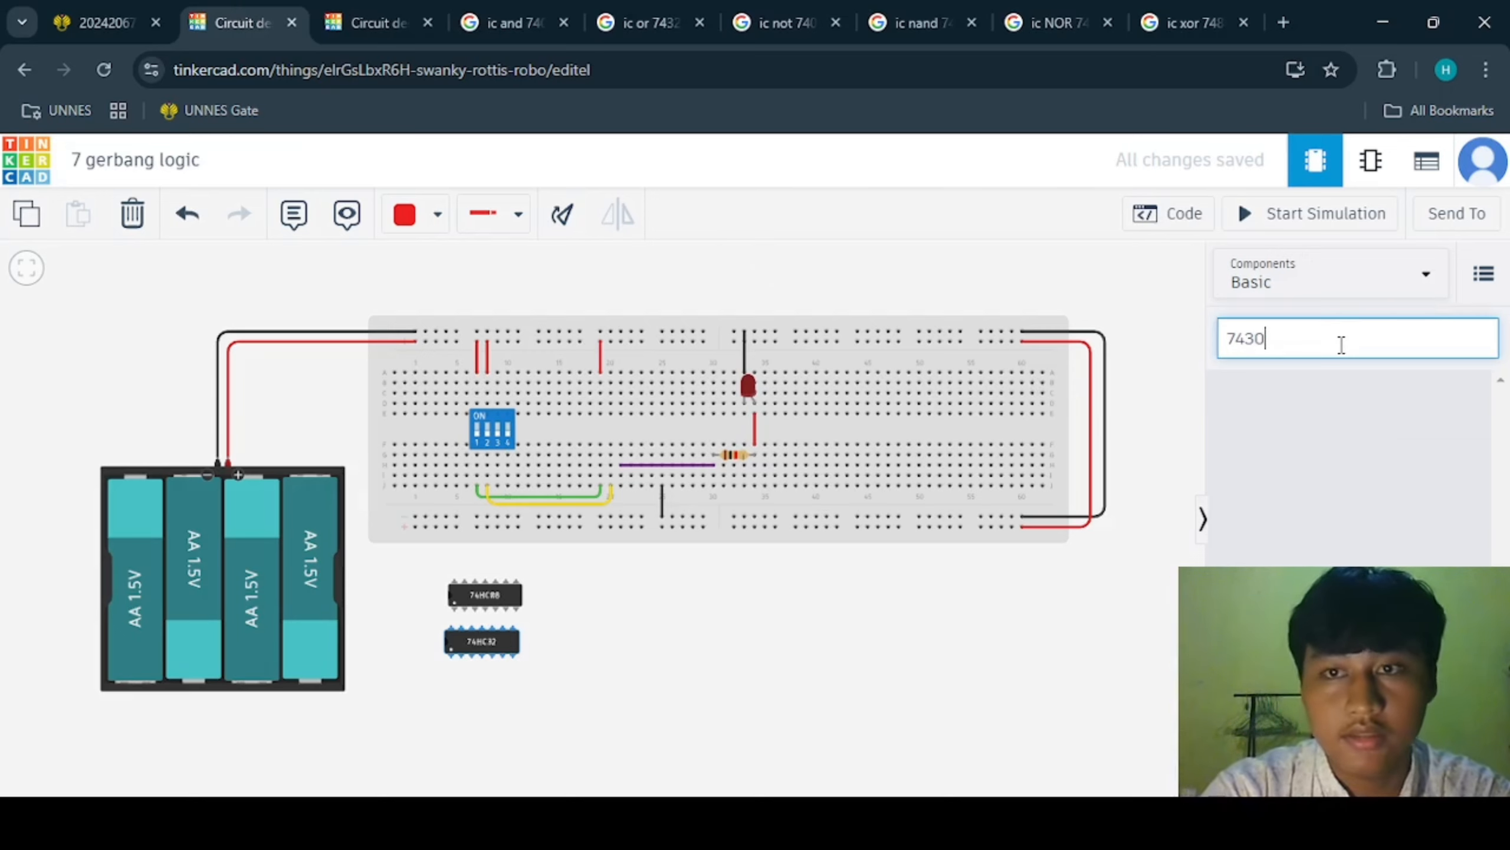
pyautogui.write('4')
pyautogui.press('BackSpace')
pyautogui.press('BackSpace')
pyautogui.press('BackSpace')
pyautogui.write('04')
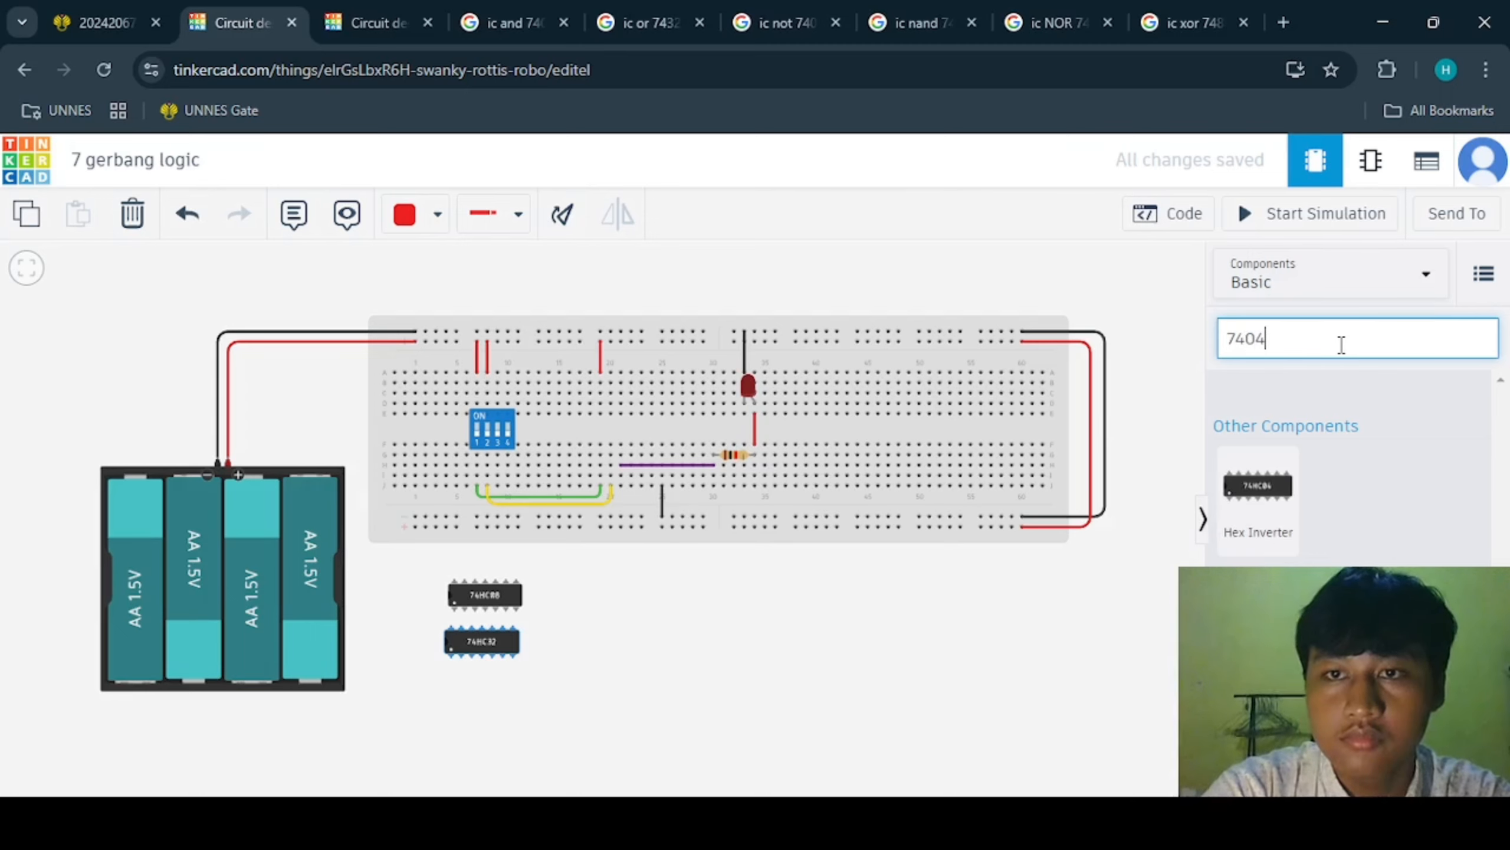
pyautogui.moveTo(1286, 529); pyautogui.dragTo(660, 415)
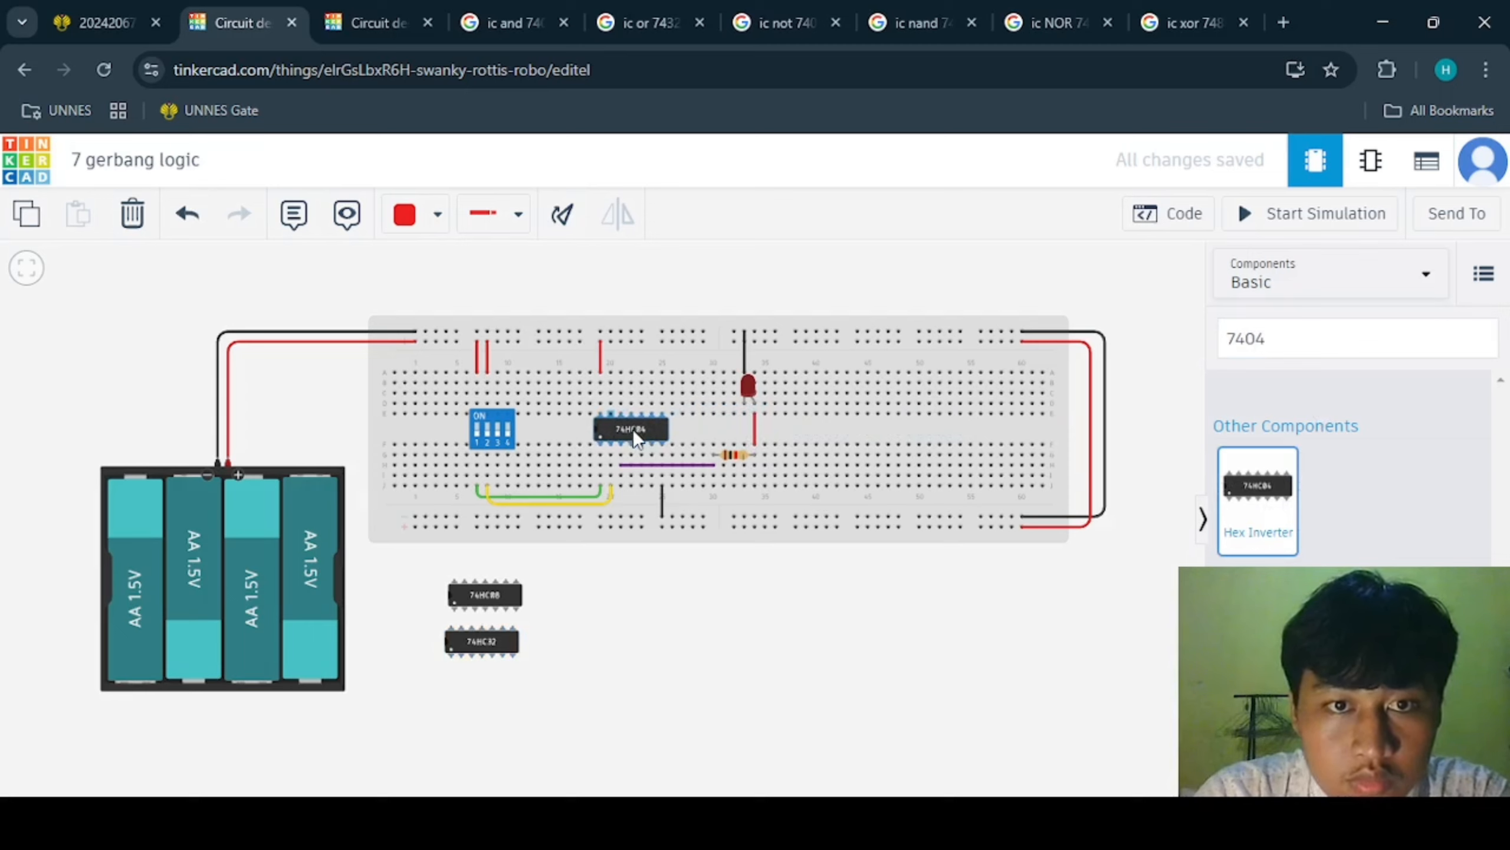
pyautogui.moveTo(633, 429); pyautogui.dragTo(632, 430)
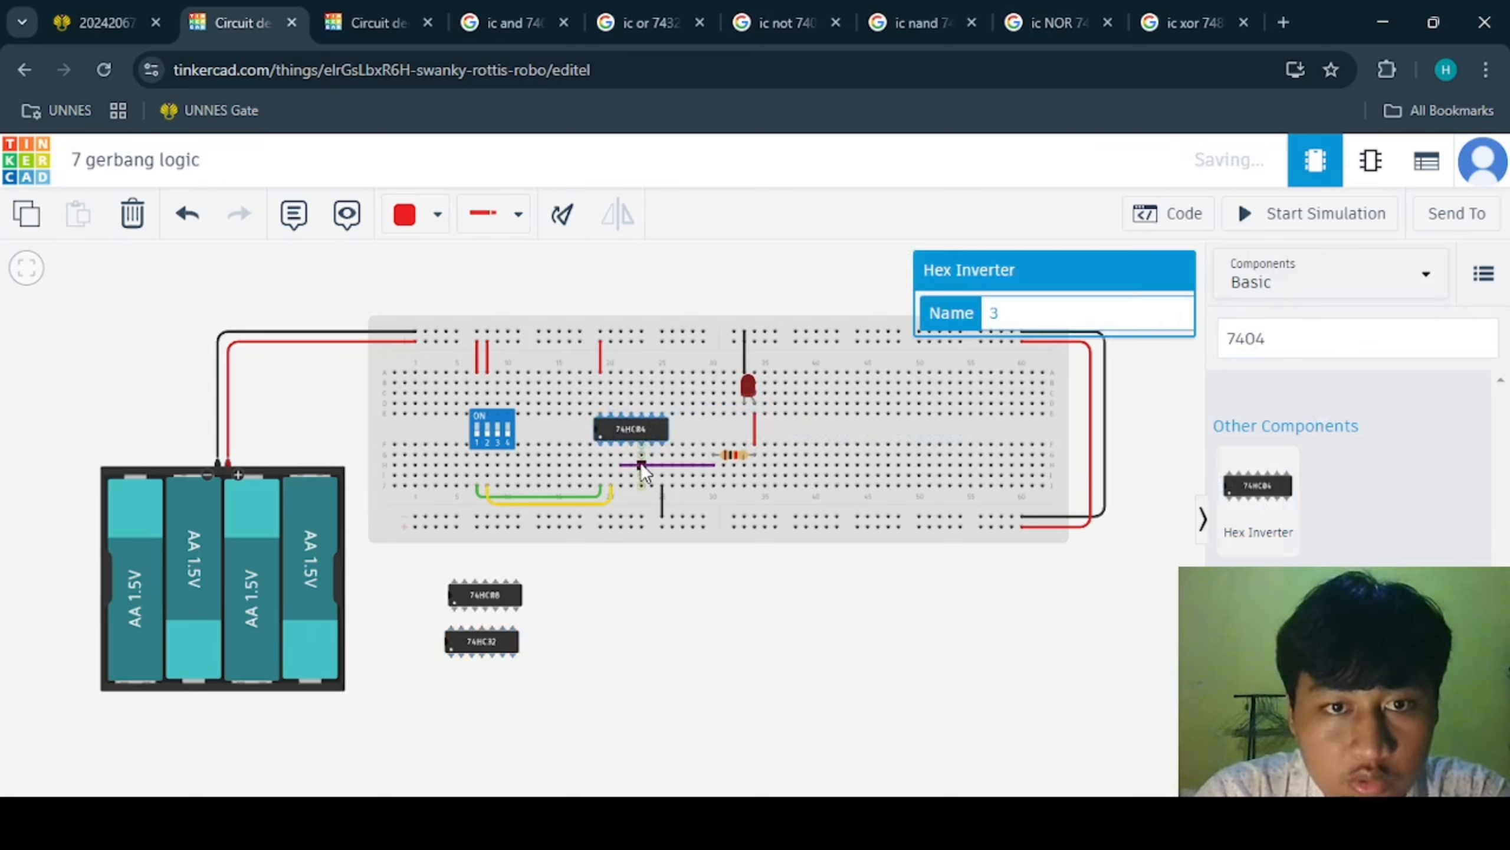
# - Delete the yellow input wire and move the purple wire's chip end one column over to the Hex Inverter's second pin
pyautogui.click(611, 494)
pyautogui.press('Delete')
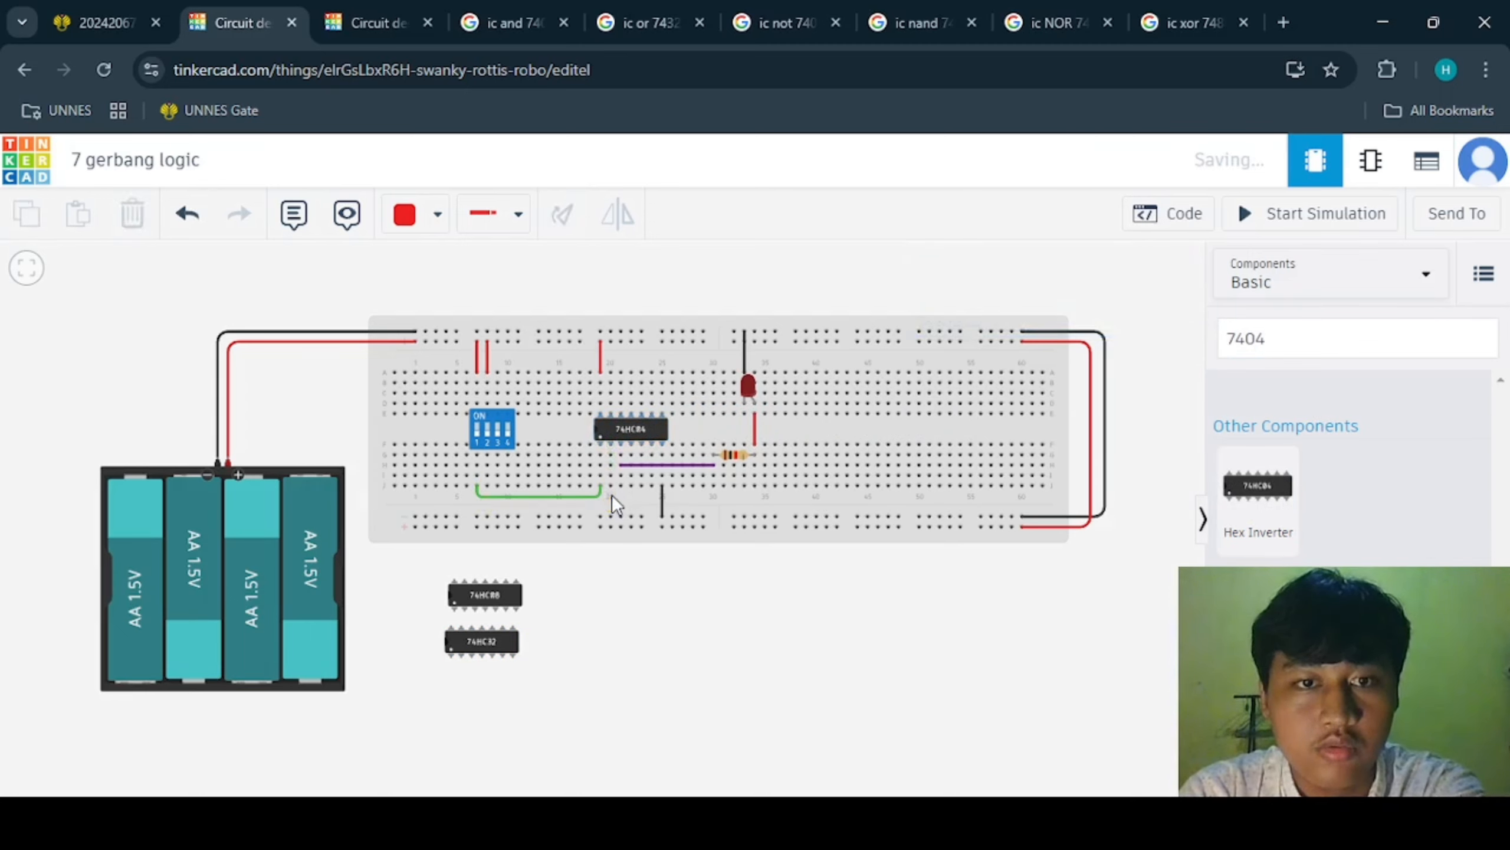
pyautogui.click(618, 465)
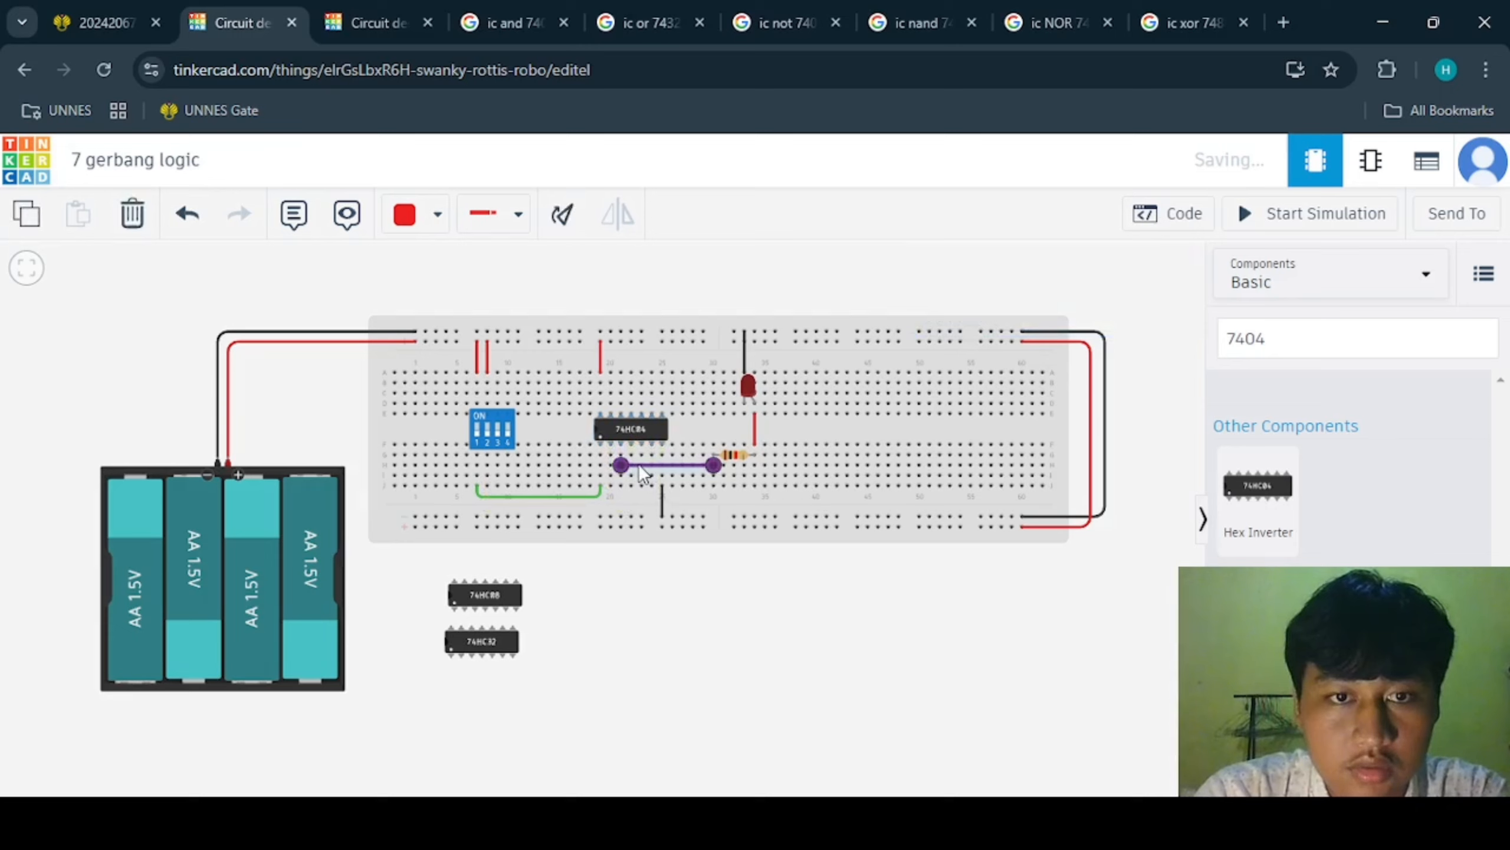
pyautogui.moveTo(618, 467); pyautogui.dragTo(609, 466)
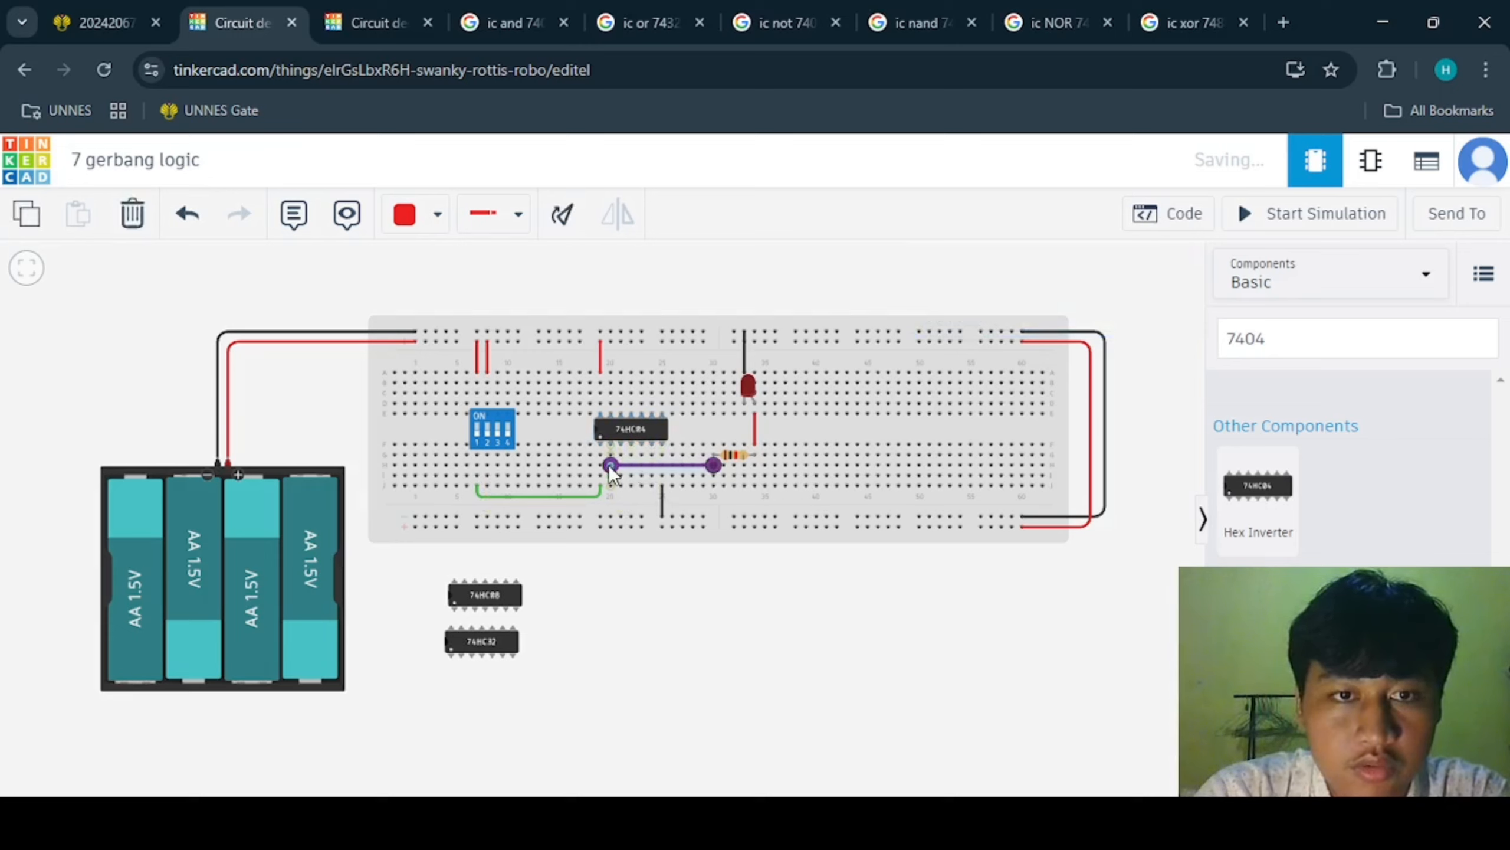
pyautogui.click(669, 615)
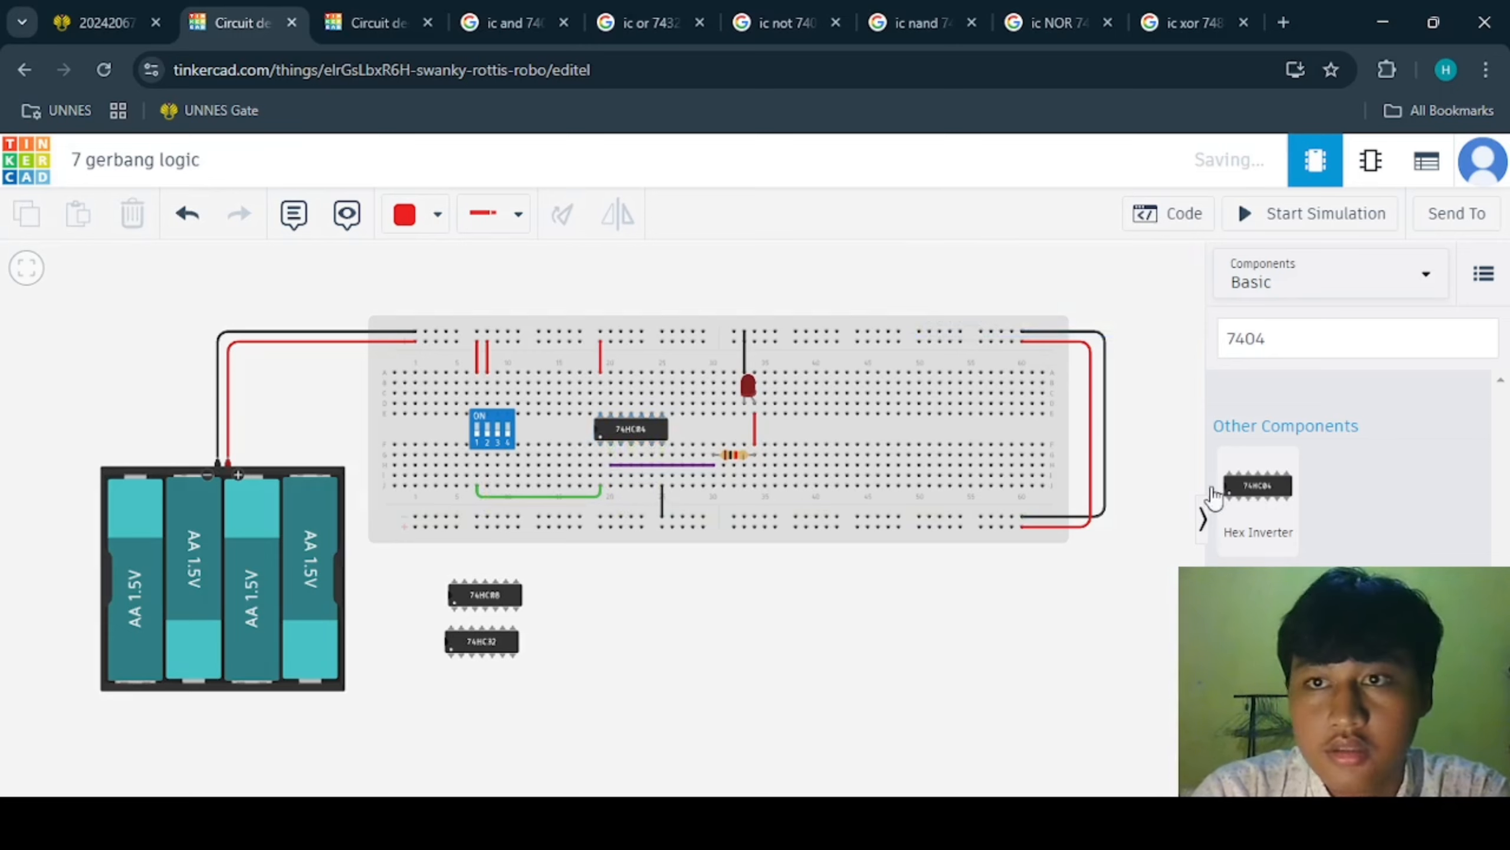
# - Simulate the NOT gate circuit to test the LED, and stop the simulation
pyautogui.click(1321, 223)
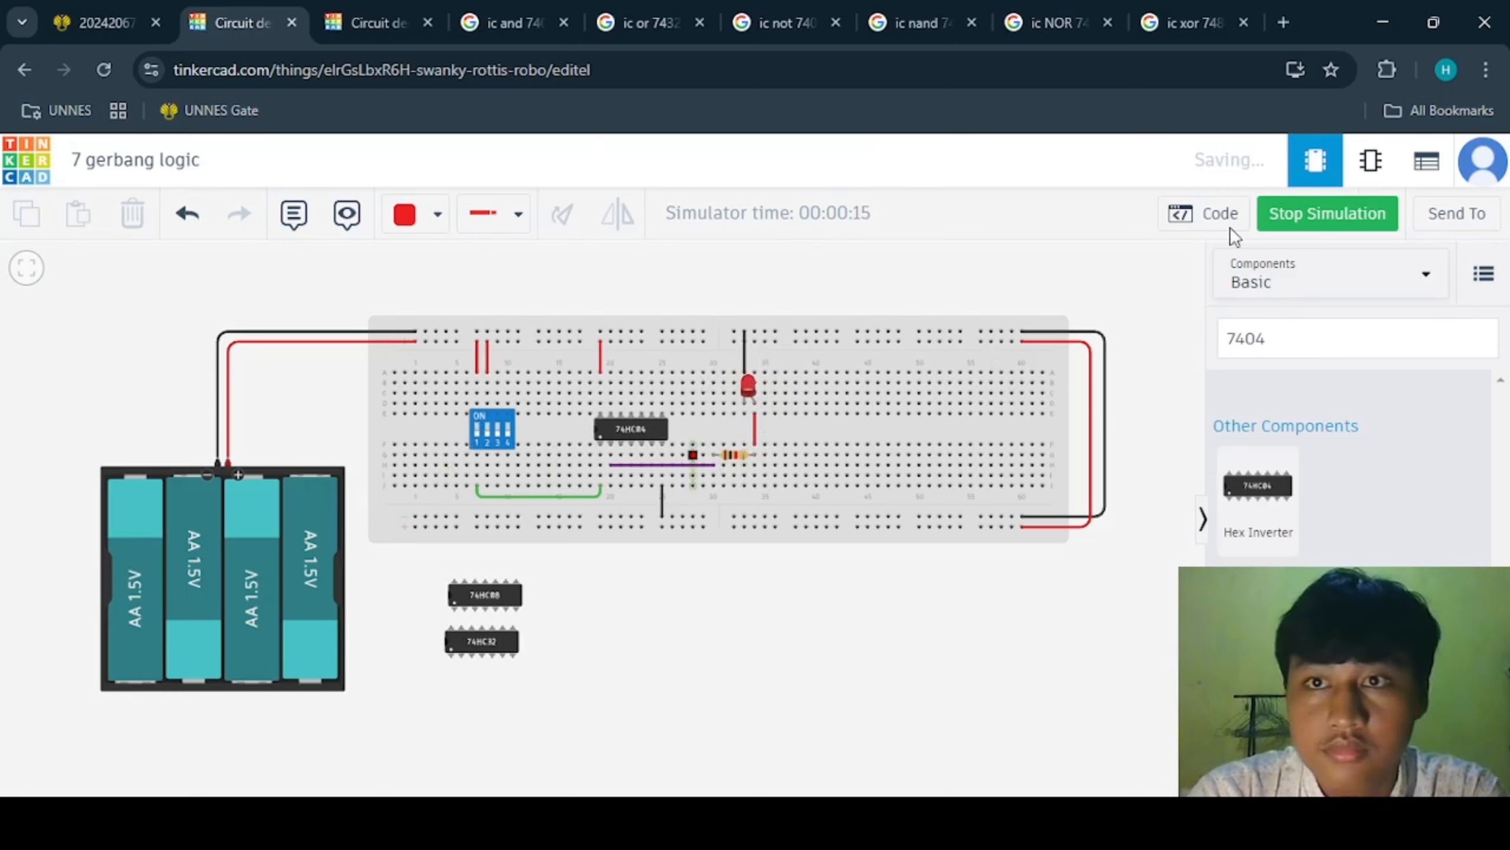
pyautogui.click(1362, 217)
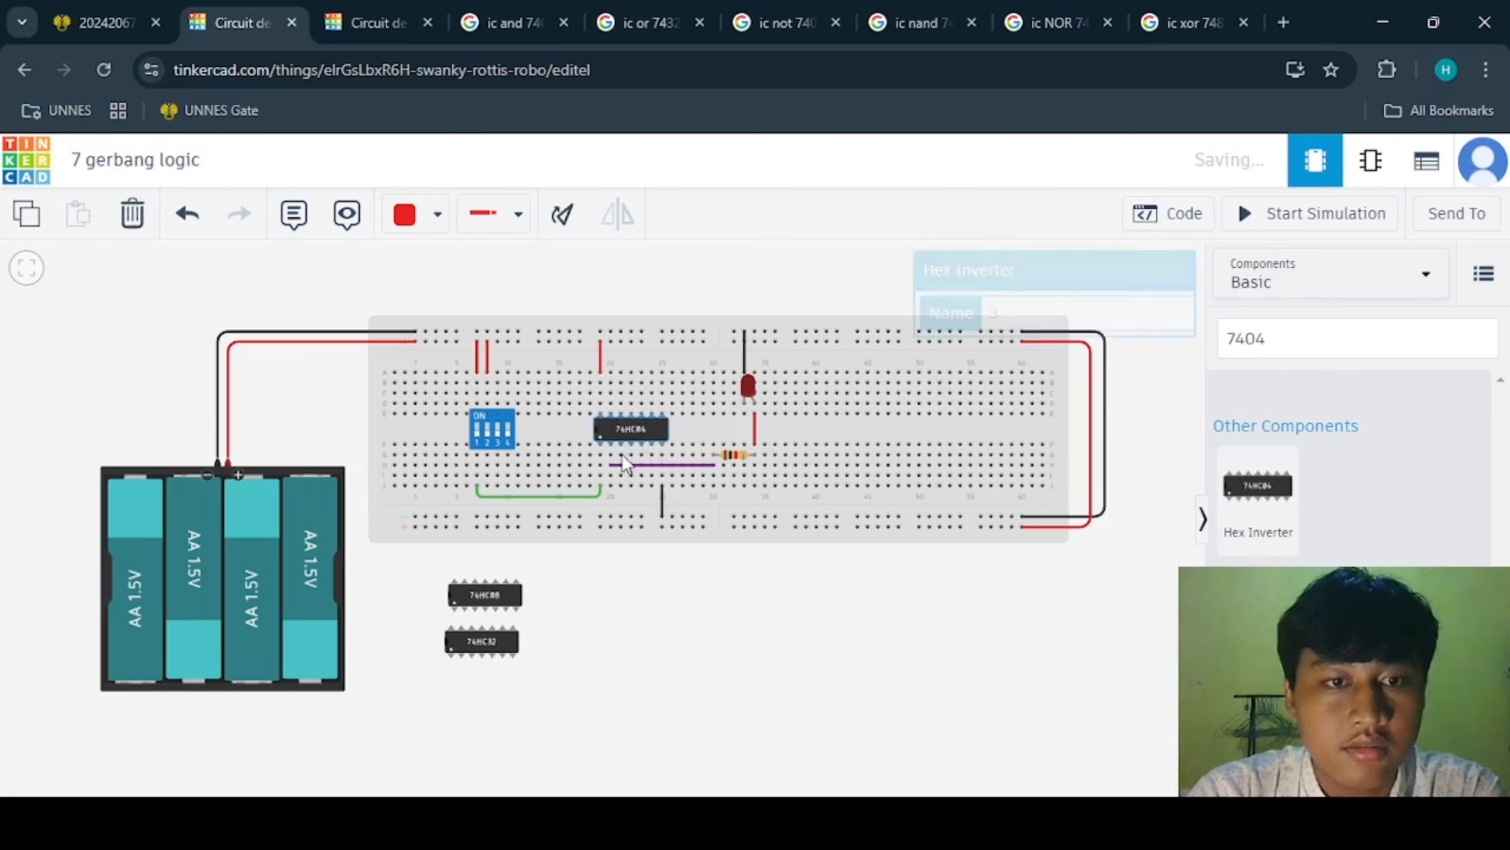
# - Move the 74HC04 off the breadboard to below the 74HC32, and check the 7400 NAND gate pinout in the Google image results
pyautogui.moveTo(647, 434); pyautogui.dragTo(481, 699)
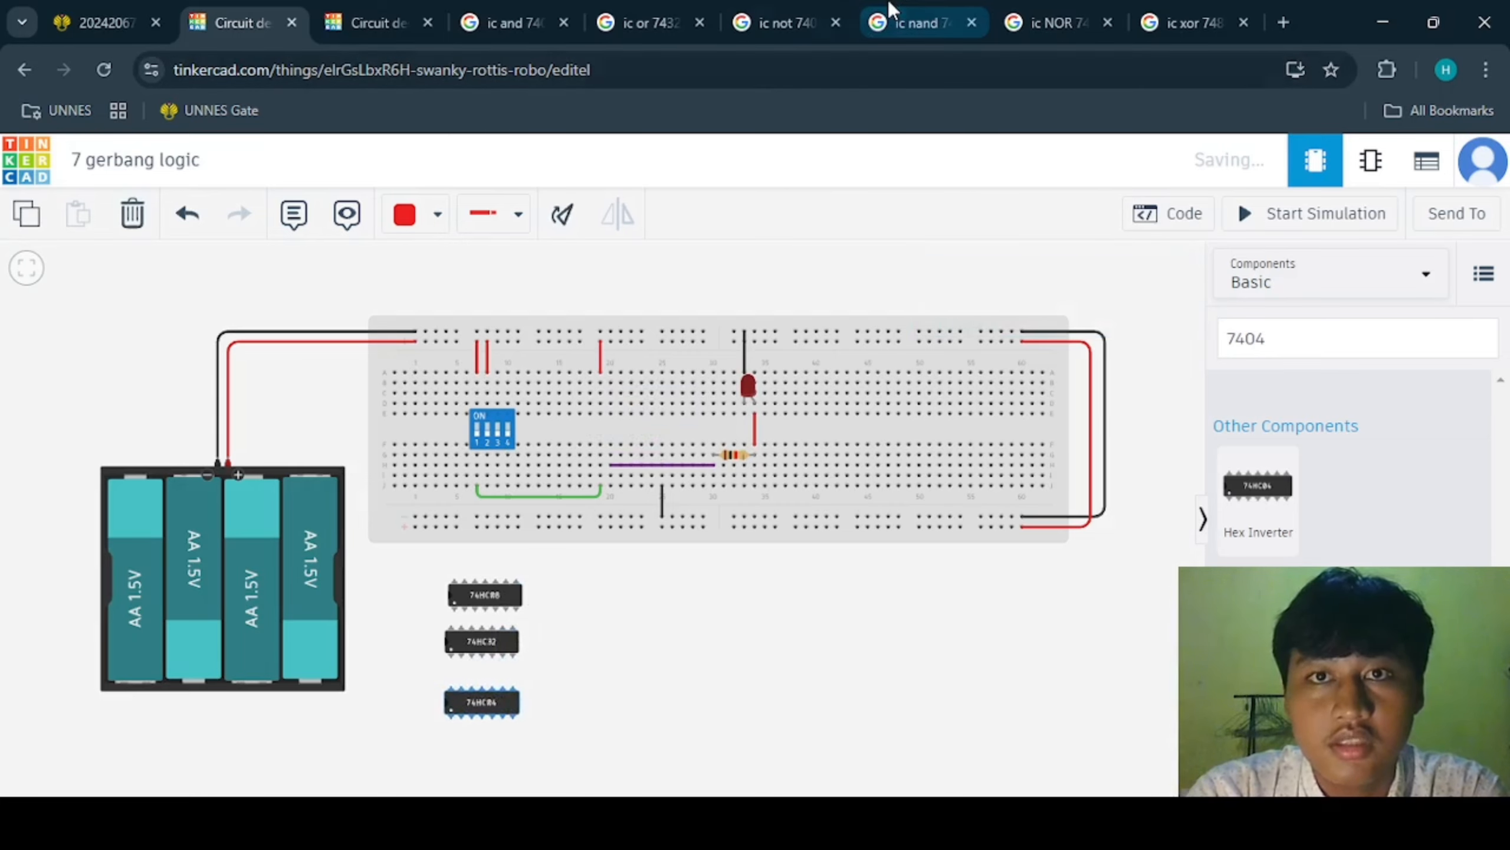
pyautogui.click(900, 23)
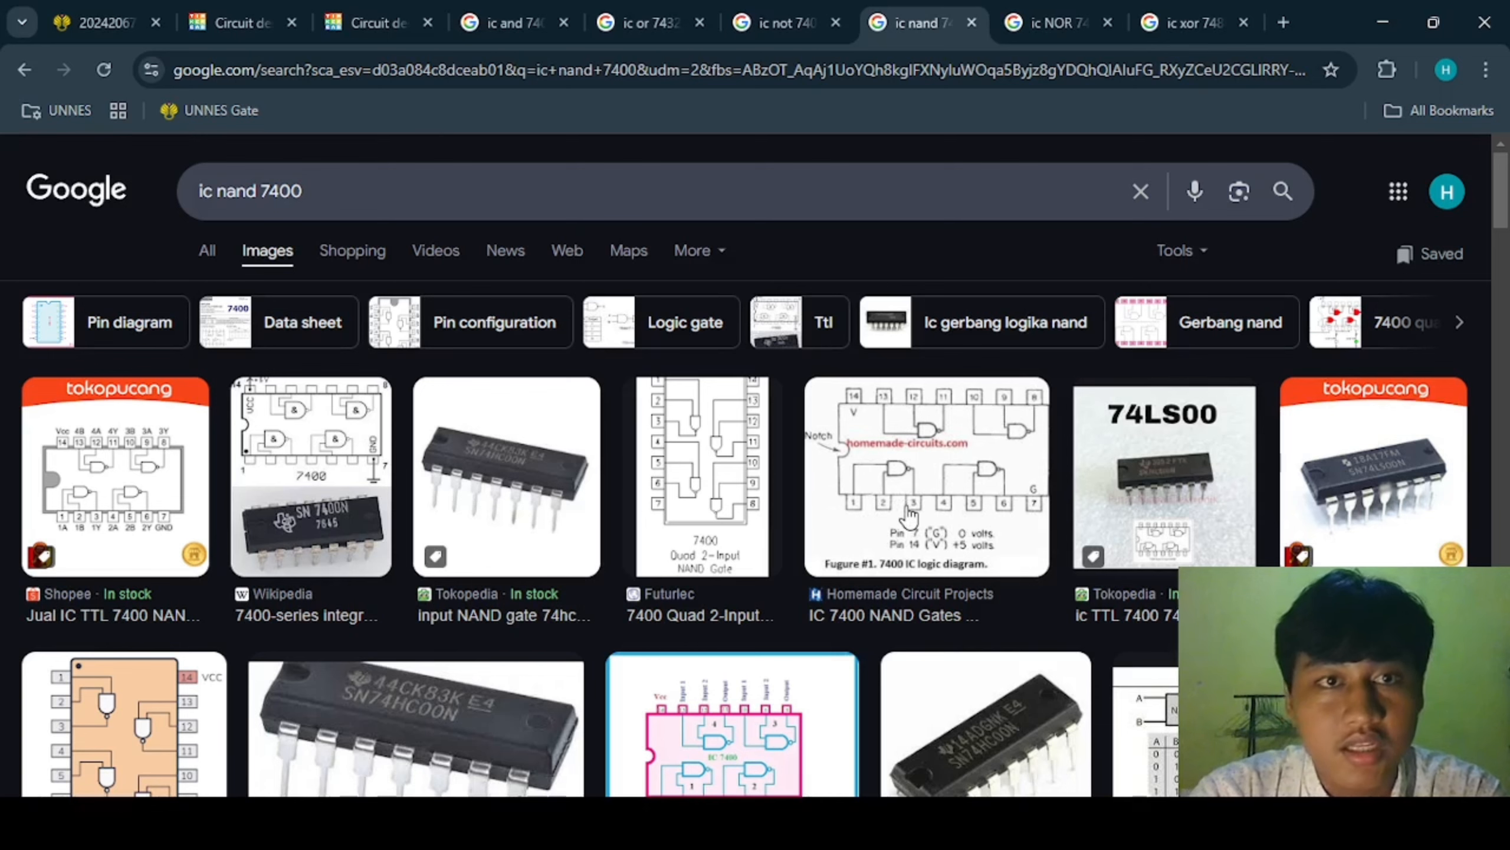
# - Switch back to Tinkercad, search the component library for 7400, and place the Quad NAND gate on the breadboard between the DIP switch and resistor
pyautogui.click(238, 23)
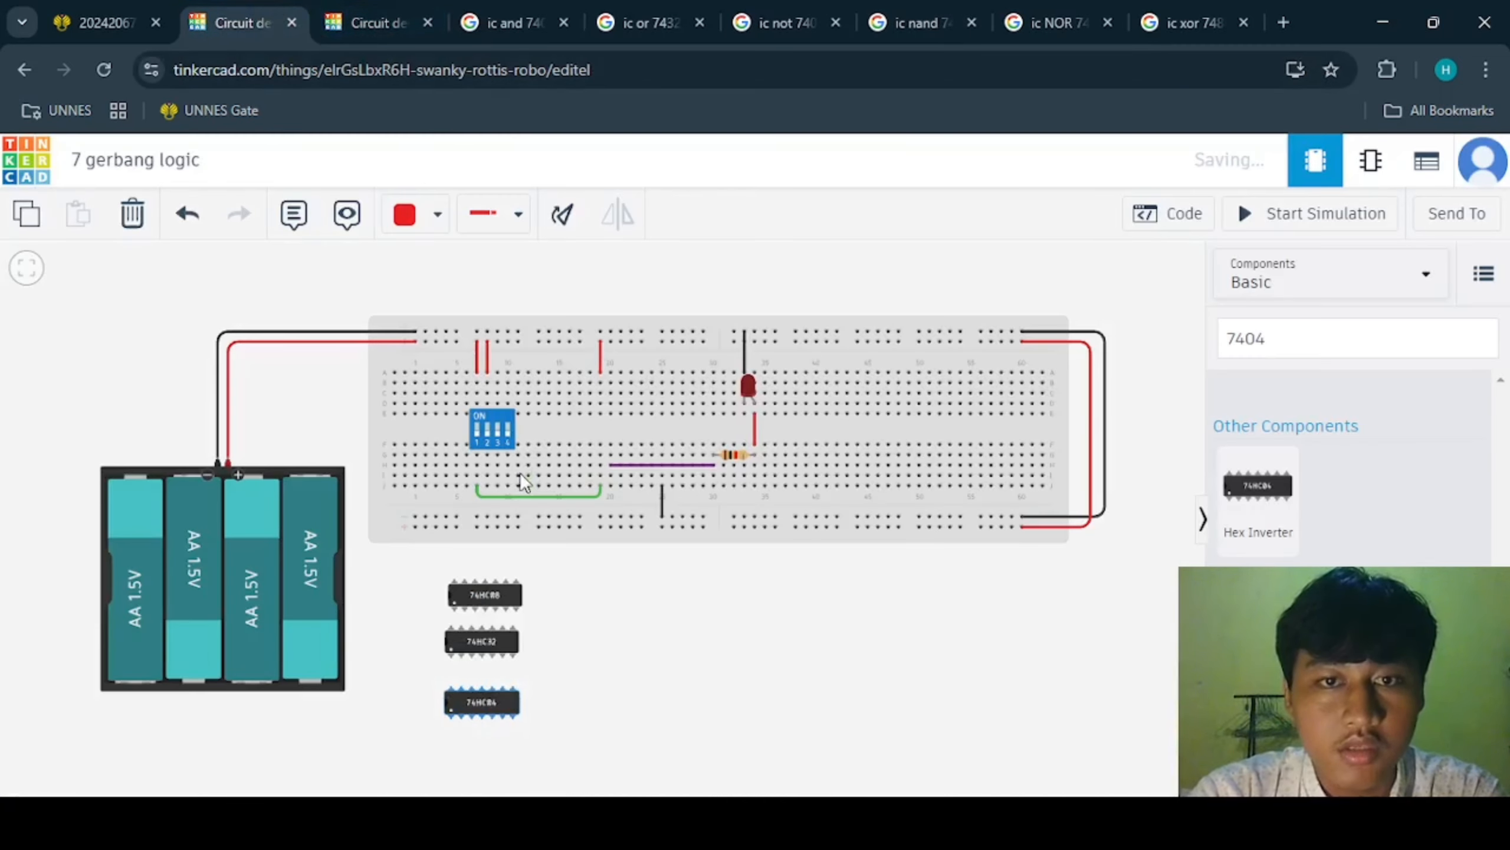
pyautogui.click(934, 21)
pyautogui.click(238, 12)
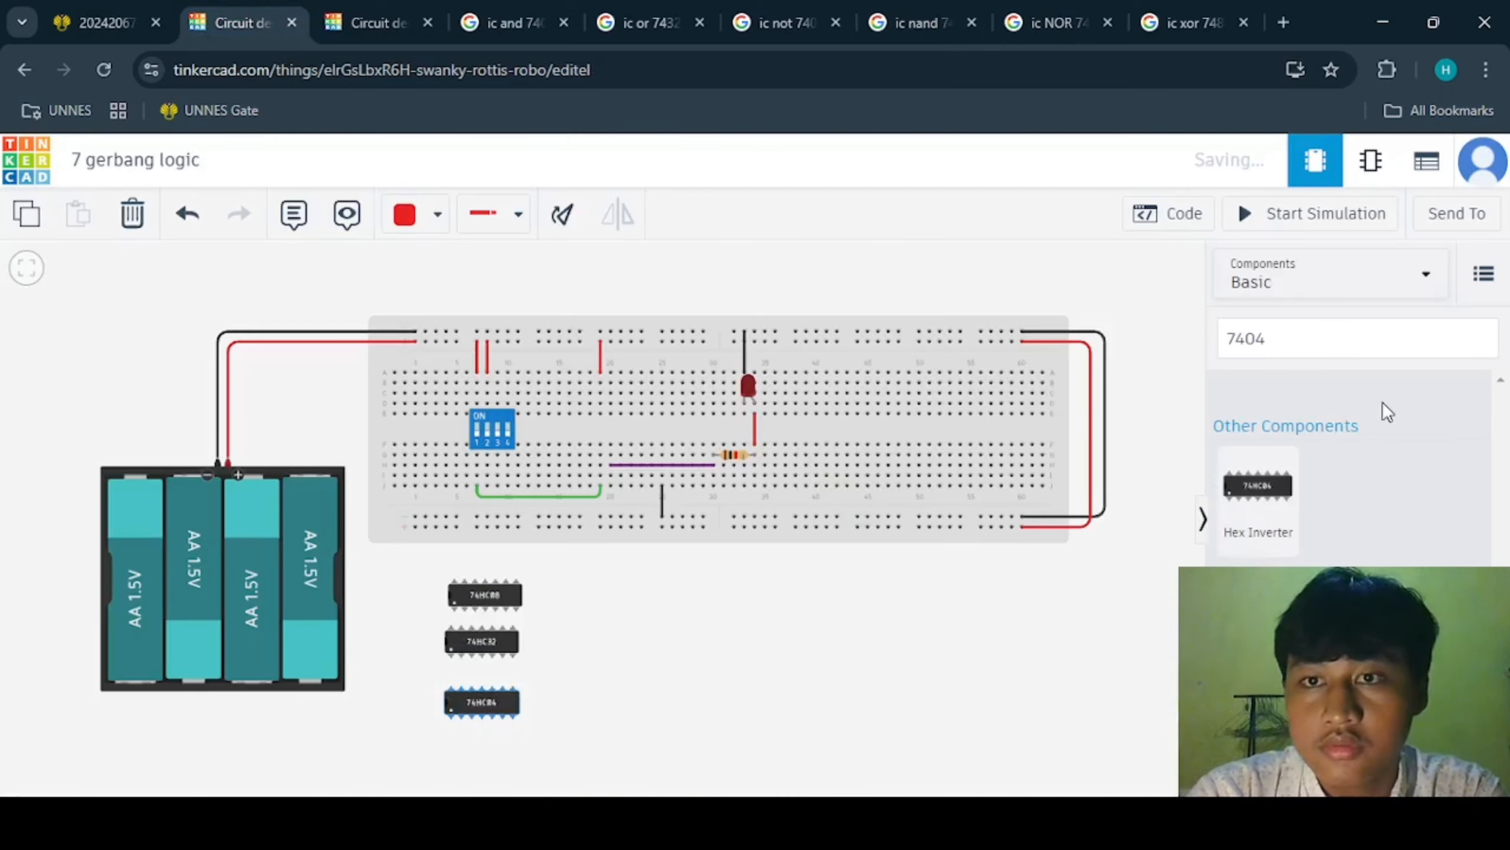
pyautogui.click(1370, 342)
pyautogui.press('BackSpace')
pyautogui.write('0')
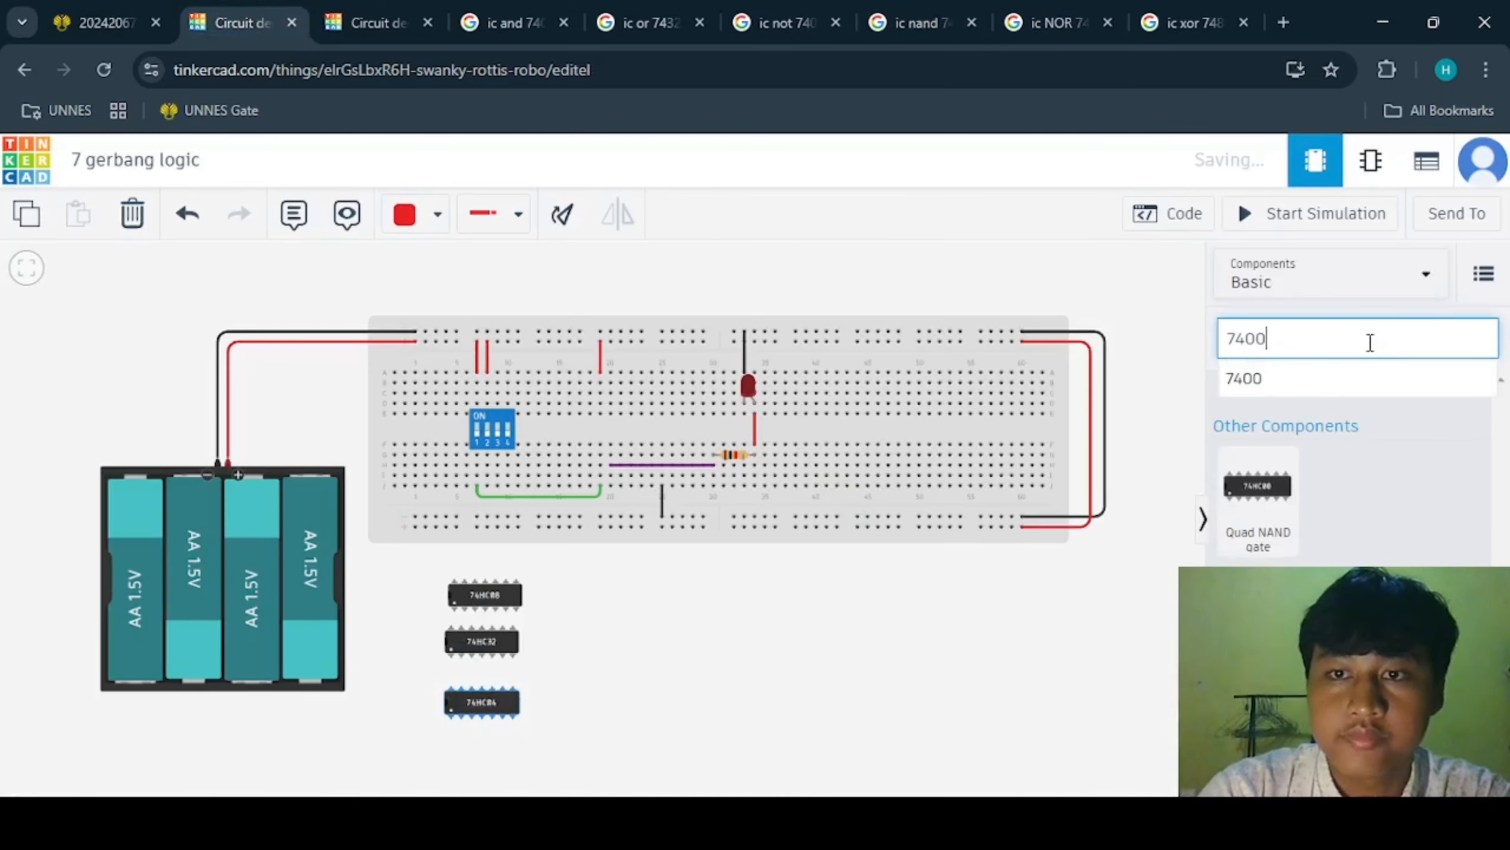
pyautogui.moveTo(1256, 494); pyautogui.dragTo(1103, 466)
pyautogui.moveTo(868, 433); pyautogui.dragTo(652, 433)
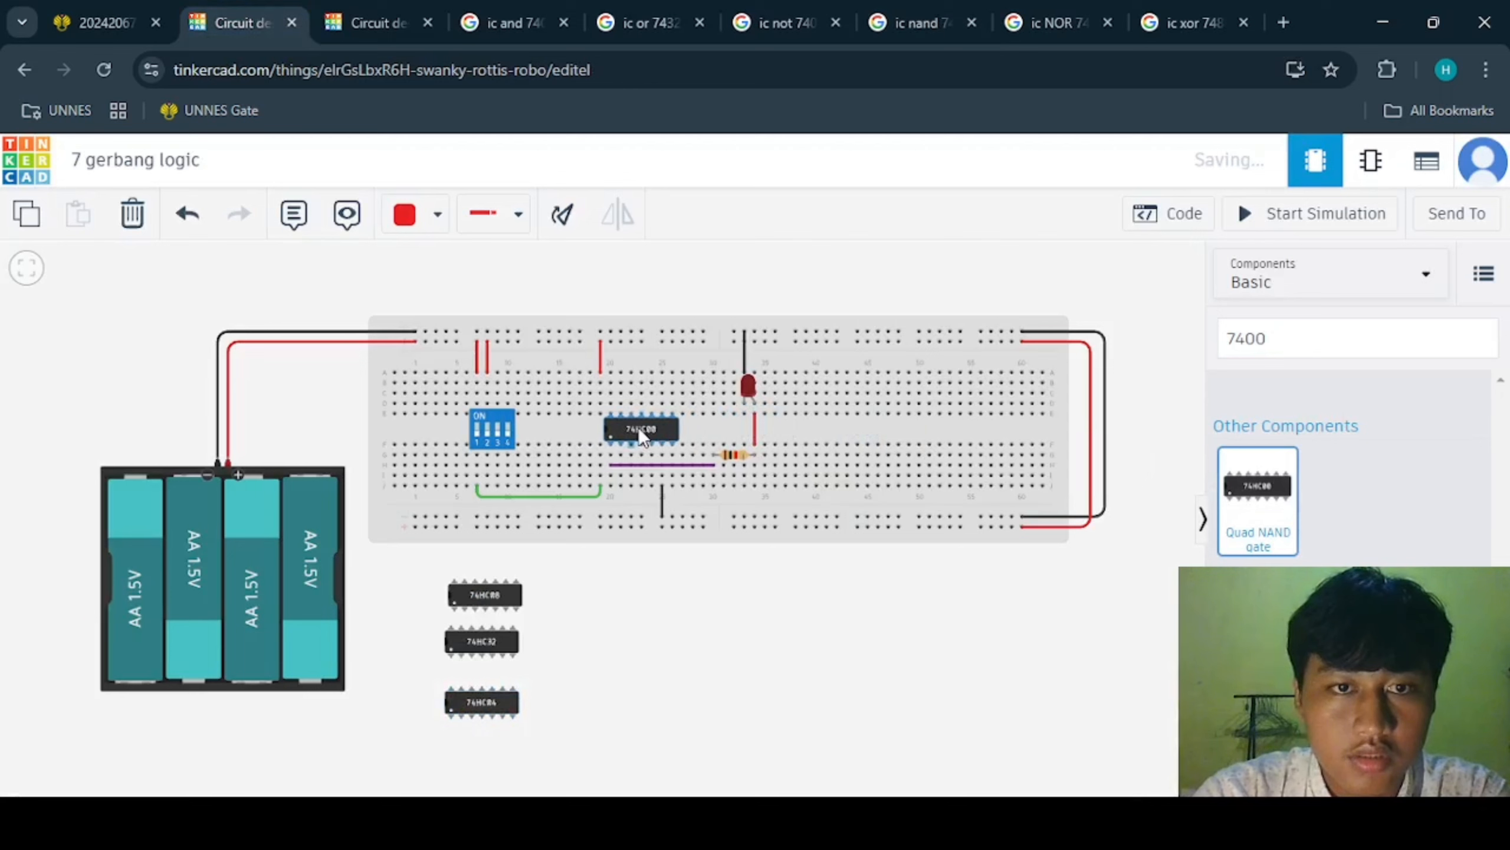
pyautogui.click(632, 427)
pyautogui.click(626, 558)
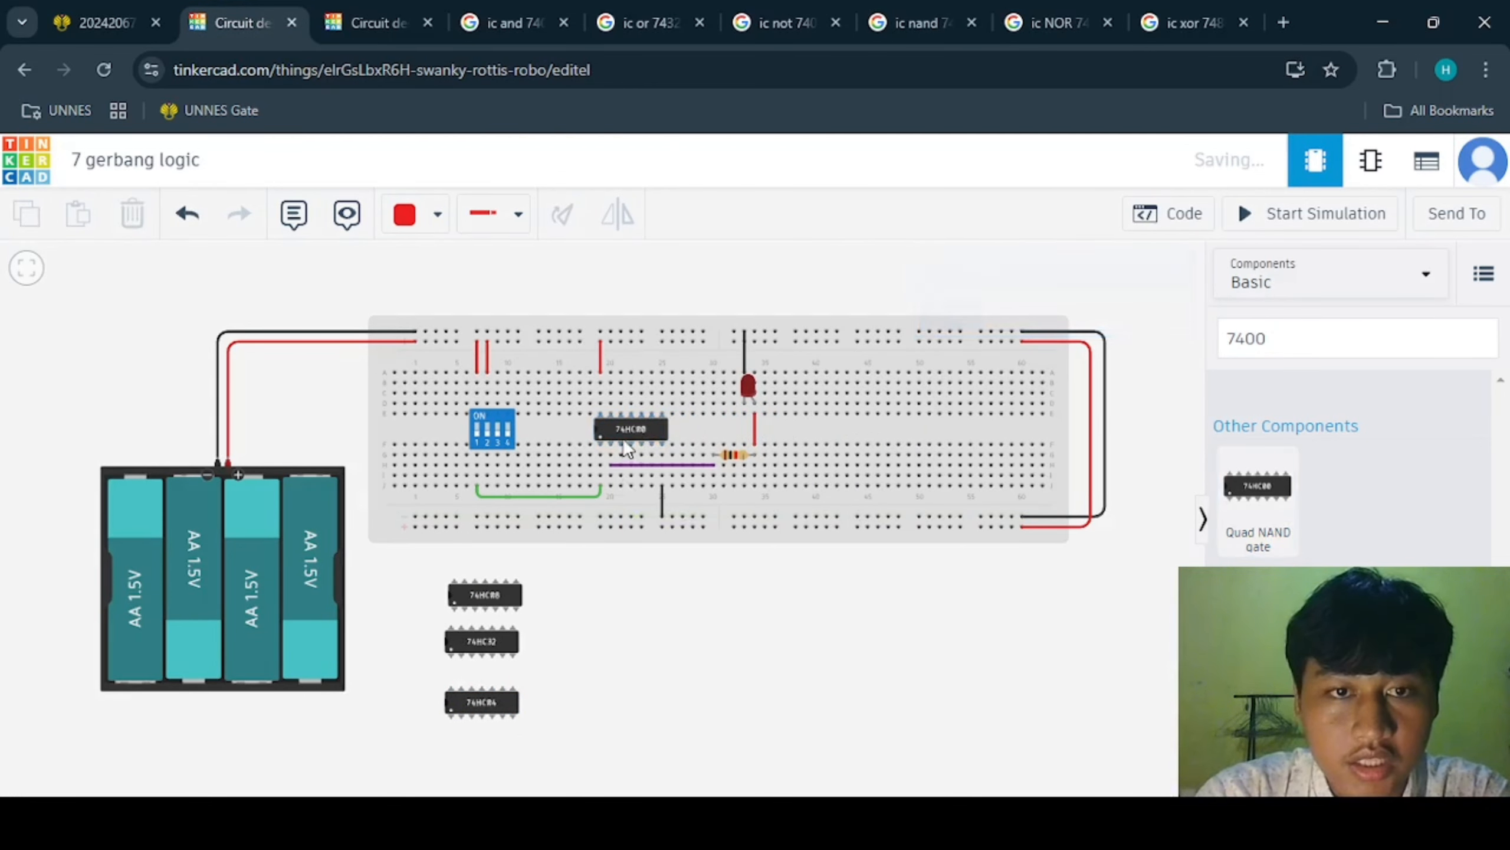
# - Move the purple wire's chip end to the NAND gate's third pin, and add a yellow wire from DIP switch 2 to its second pin
pyautogui.click(628, 466)
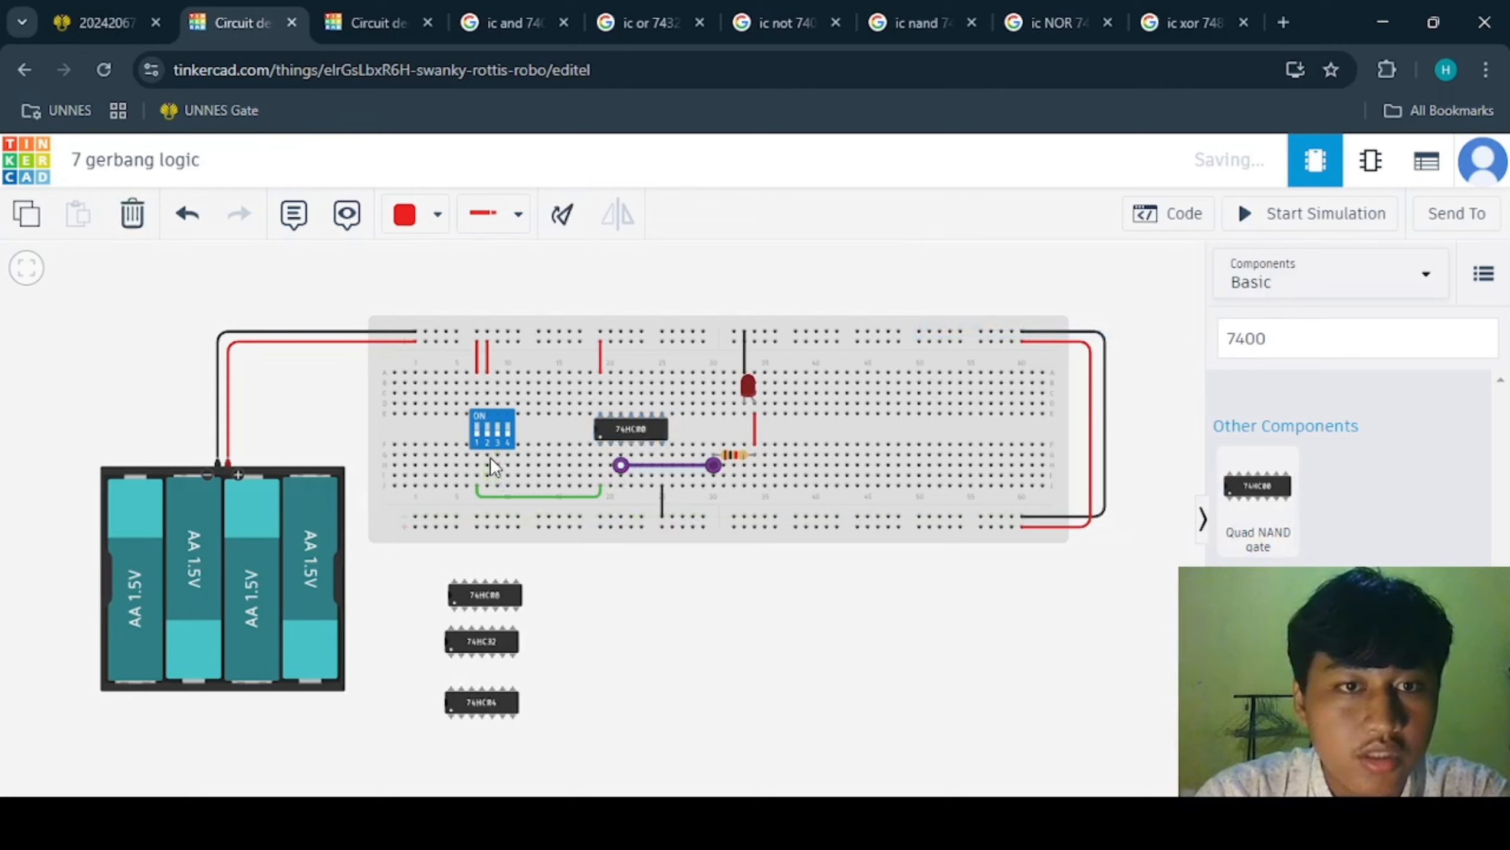
pyautogui.click(486, 488)
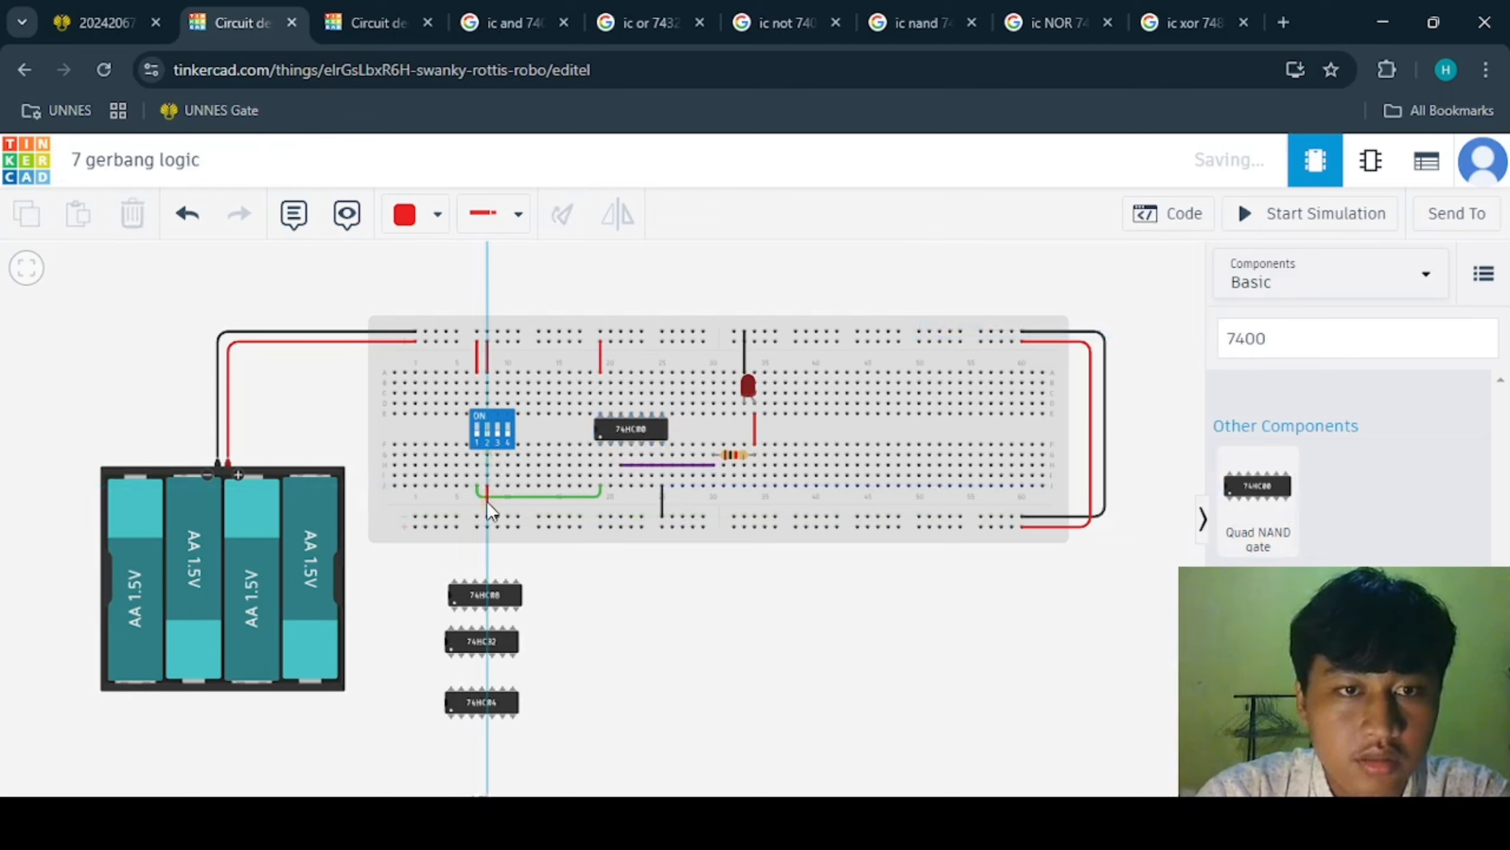
pyautogui.click(486, 503)
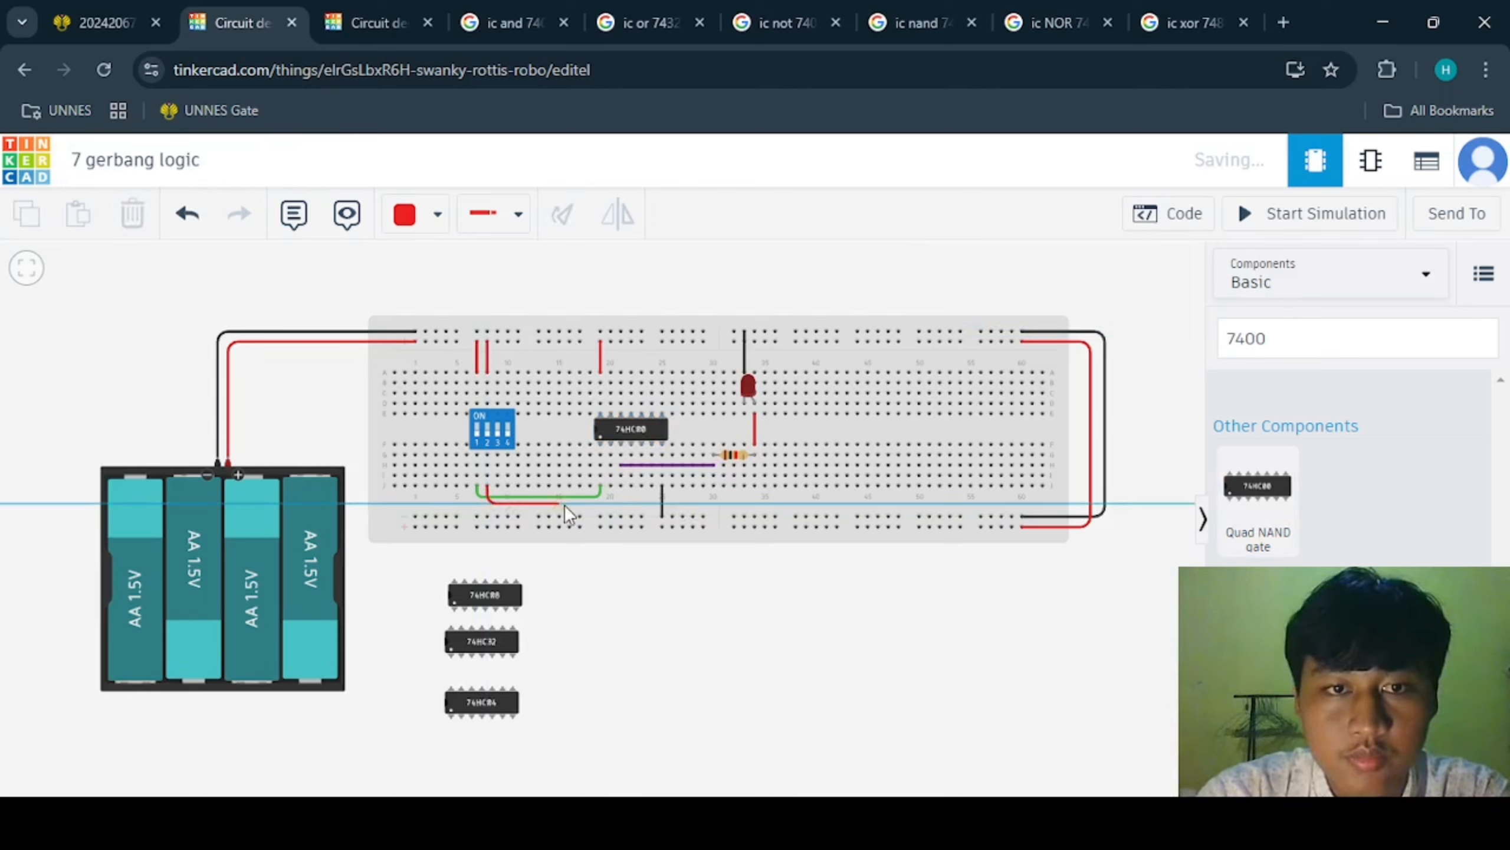
pyautogui.click(609, 505)
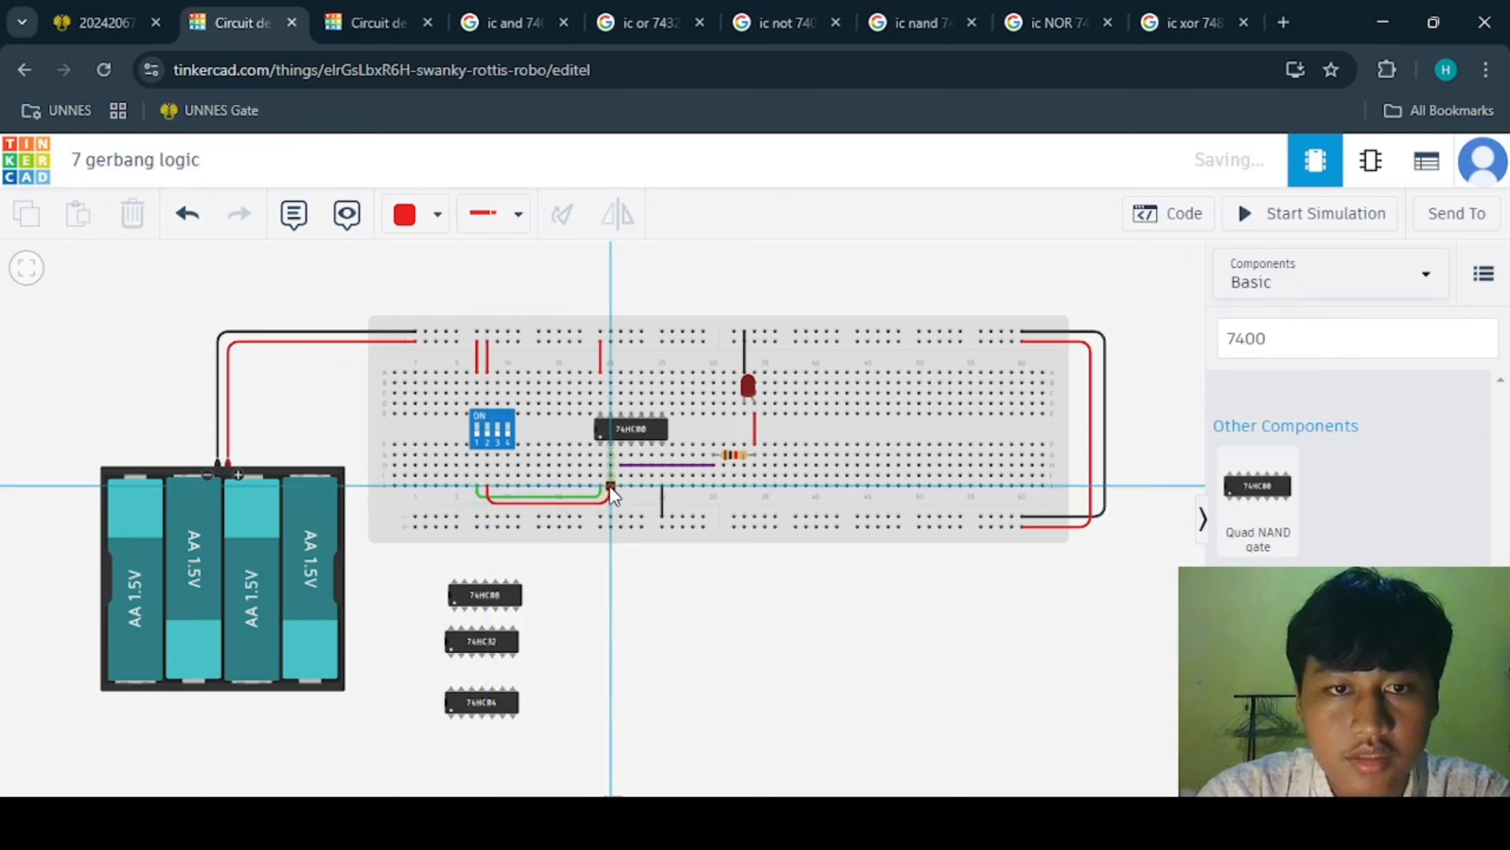
pyautogui.click(609, 486)
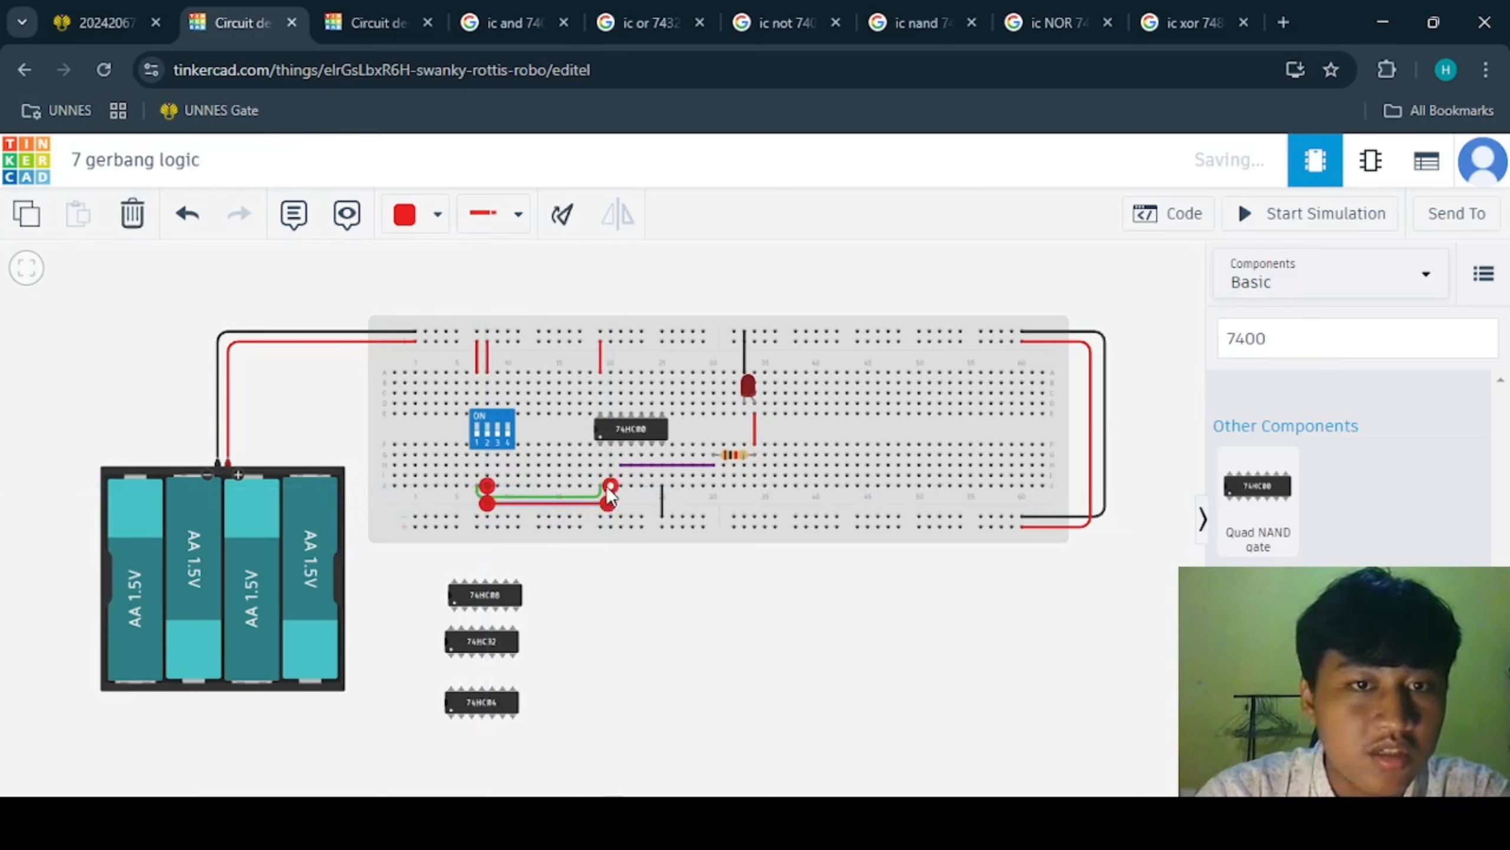
pyautogui.click(437, 215)
pyautogui.click(468, 409)
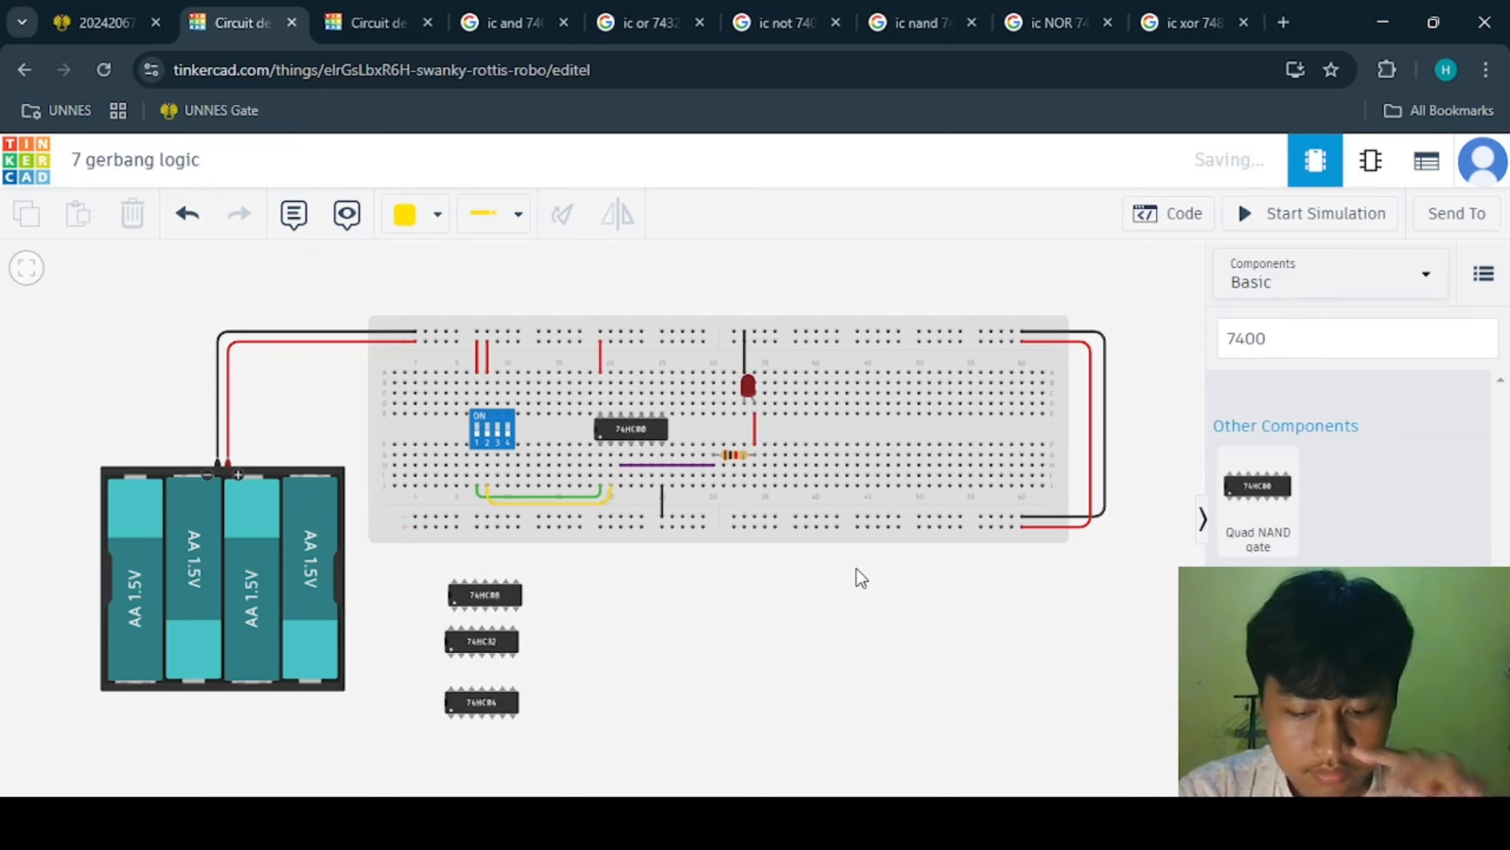
# - Simulate the NAND gate circuit, toggling DIP switches 1 and 2 to test the LED, and stop the simulation
pyautogui.click(1304, 232)
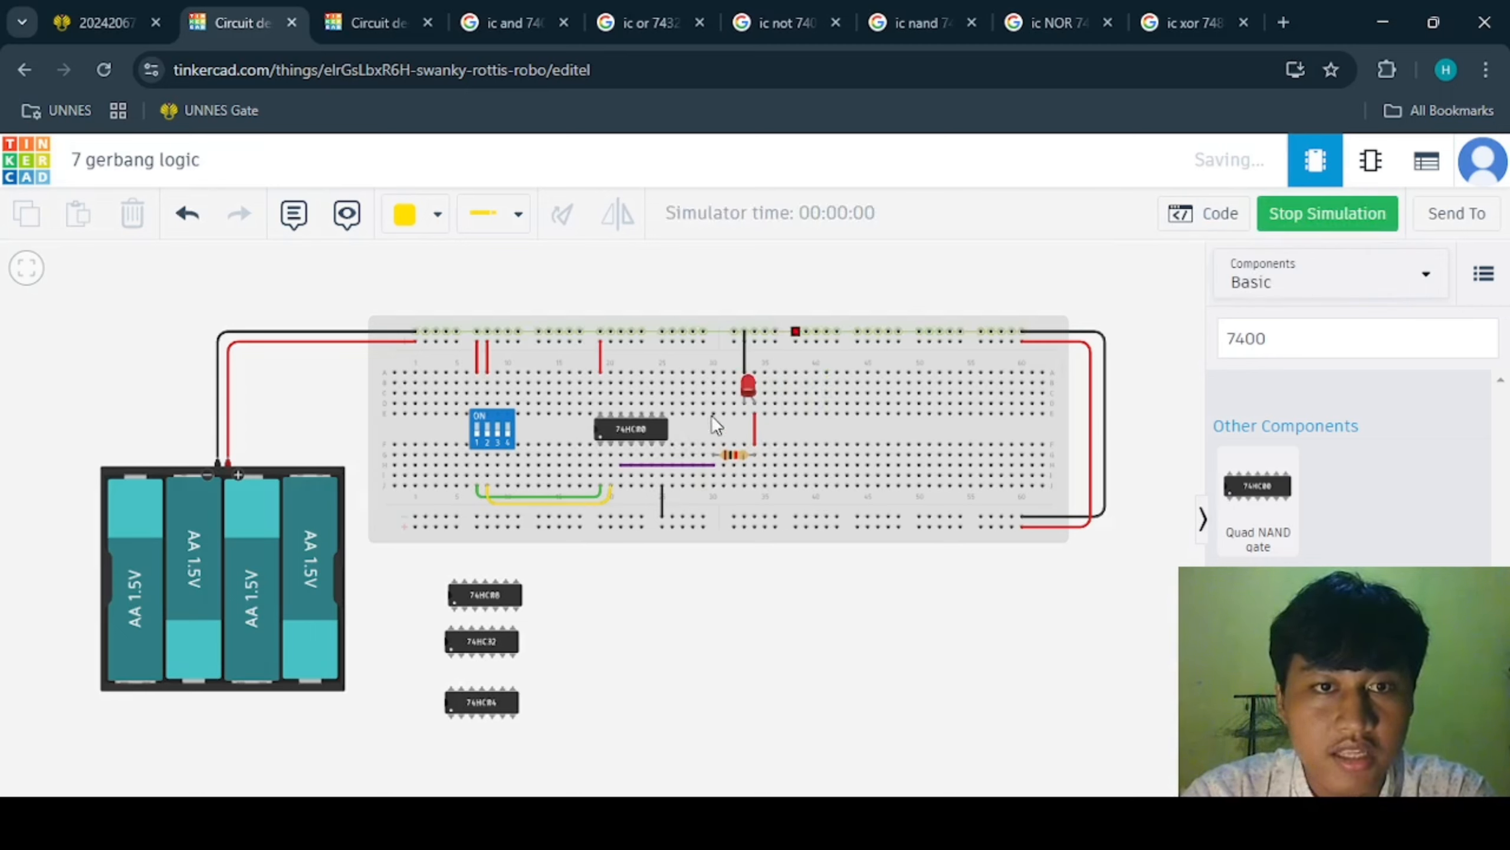
pyautogui.click(480, 429)
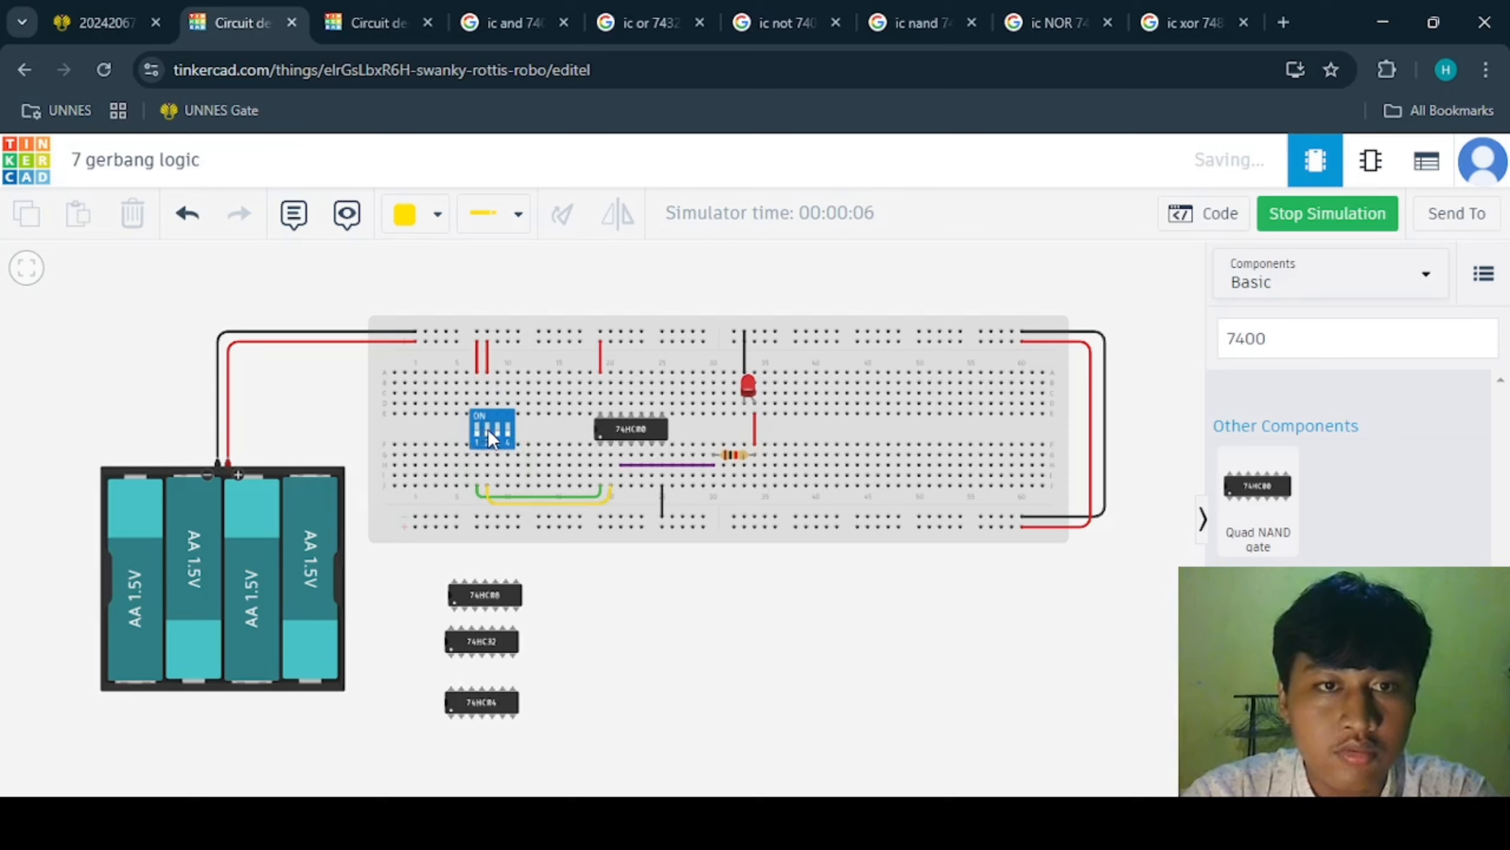
pyautogui.click(491, 430)
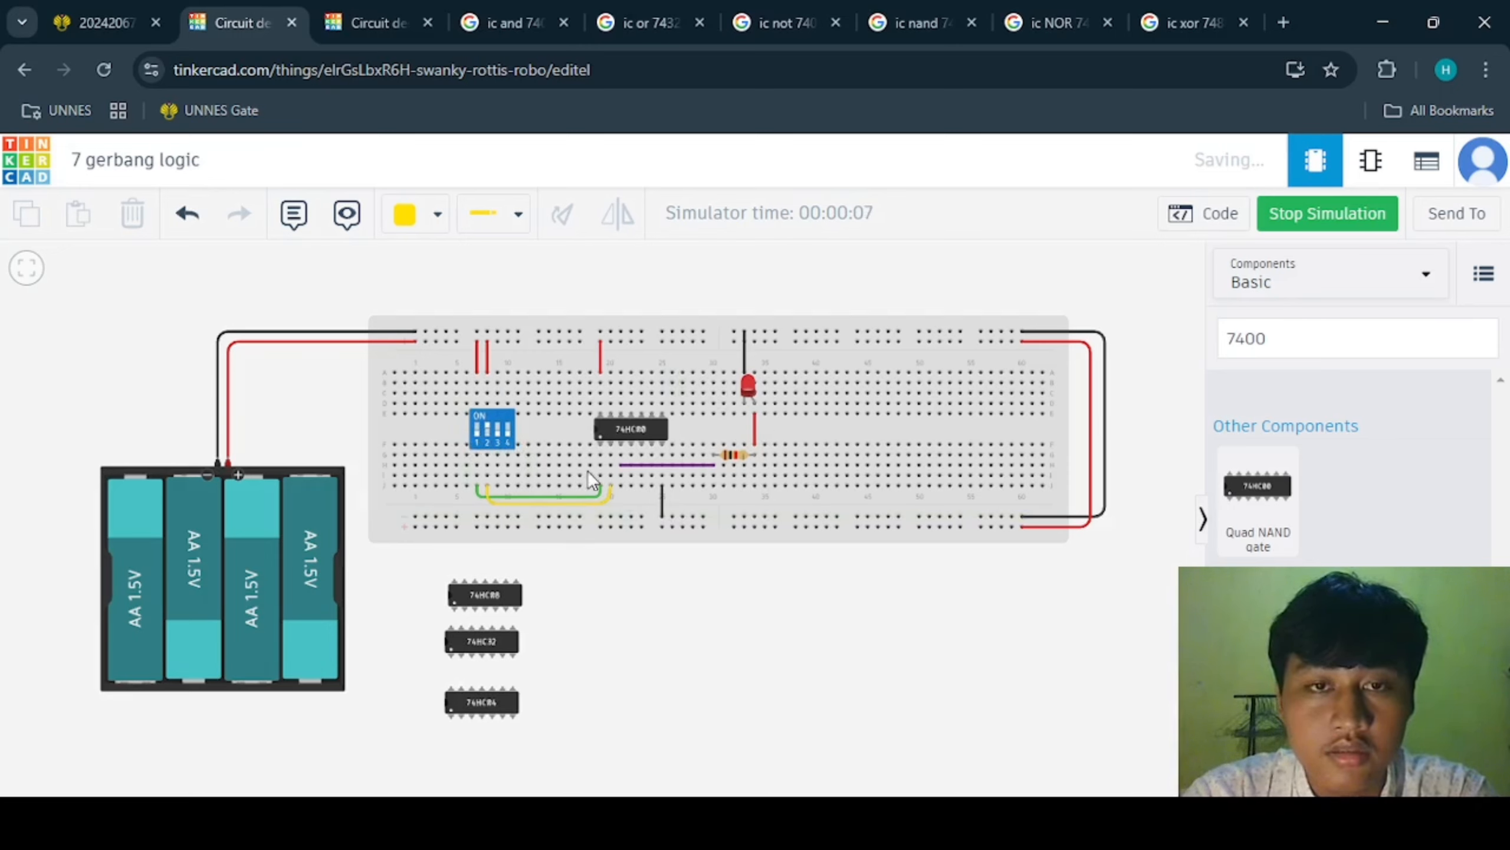
pyautogui.click(477, 427)
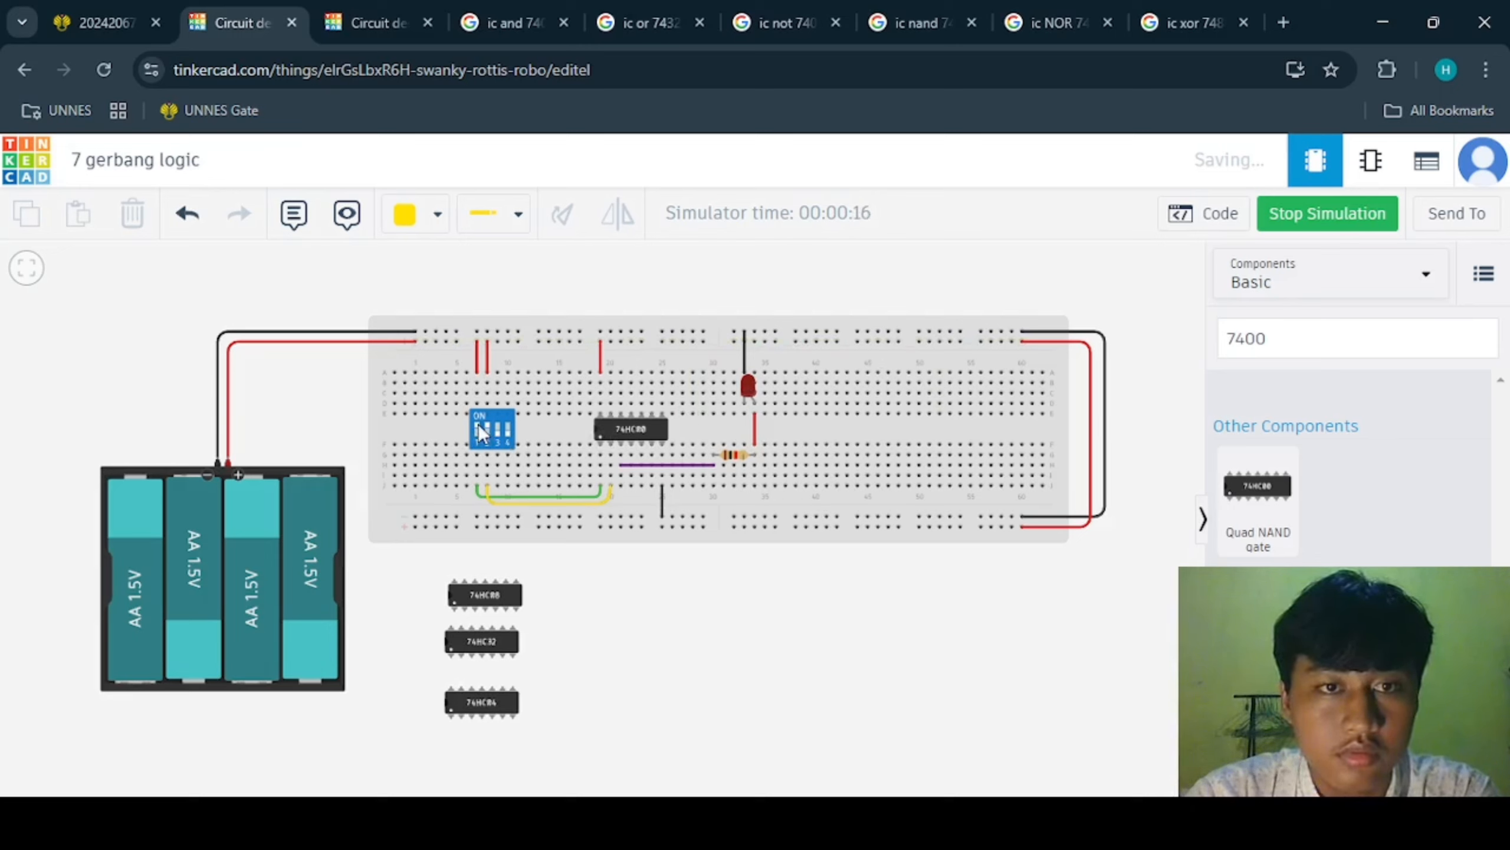
pyautogui.click(482, 430)
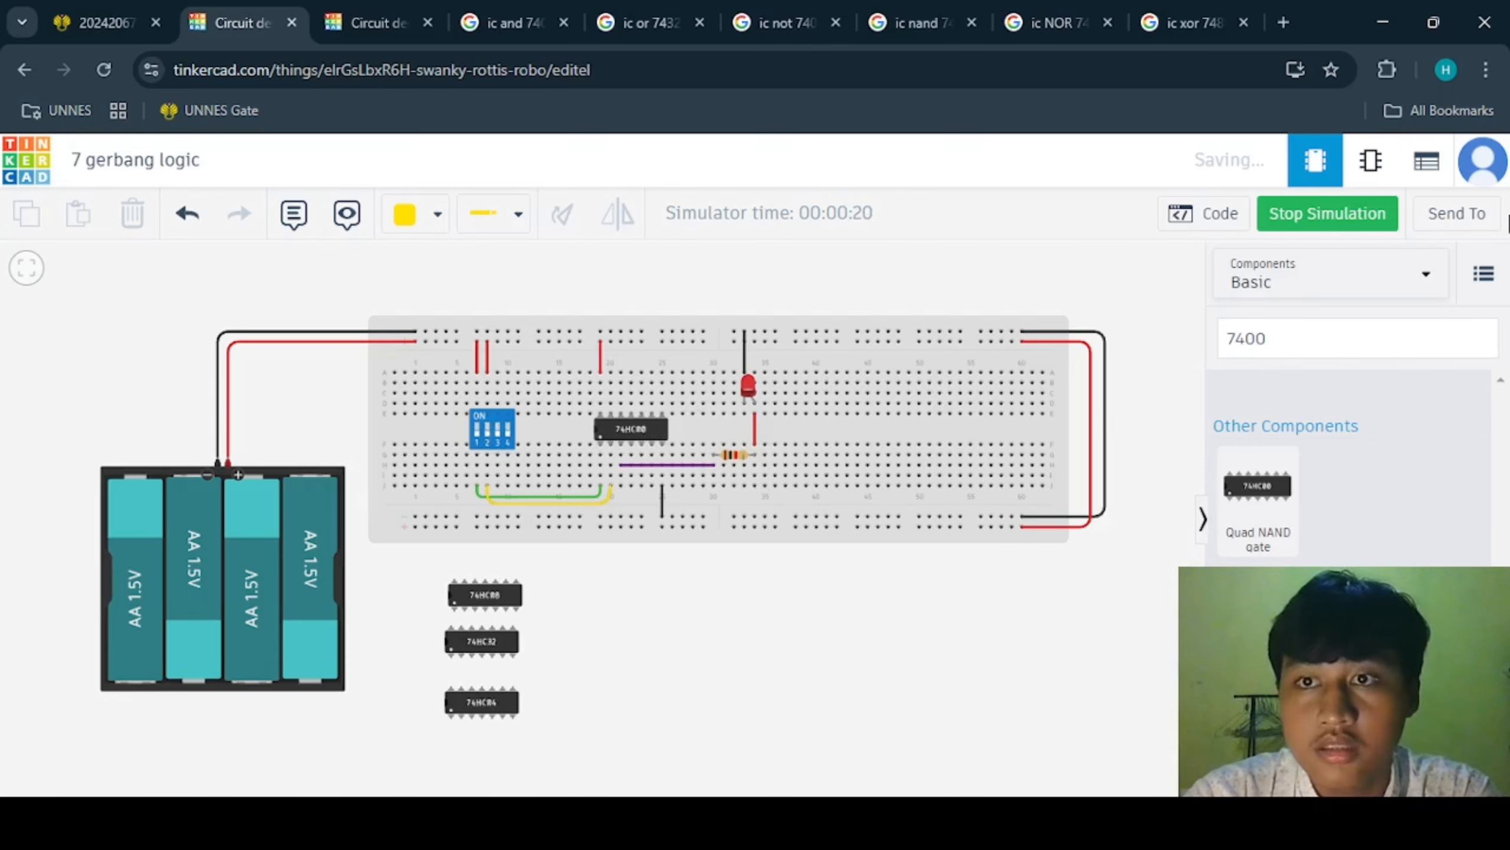
pyautogui.click(1328, 213)
# - Move the 74HC00 off the breadboard to beside the 74HC08, and check the 7402 NOR gate pinout in the Google image results
pyautogui.click(603, 449)
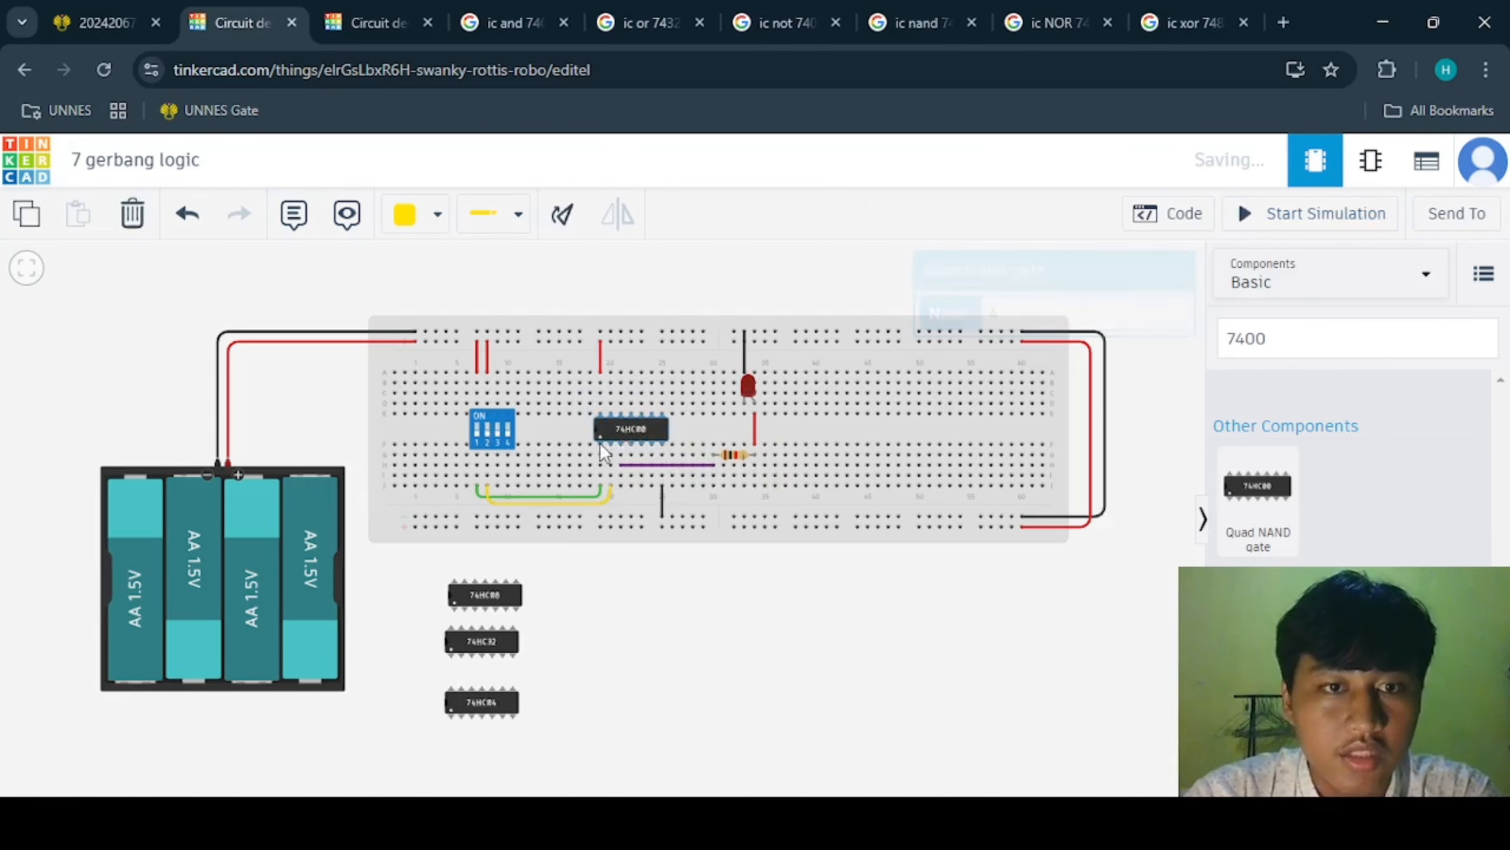
pyautogui.moveTo(604, 452); pyautogui.dragTo(587, 615)
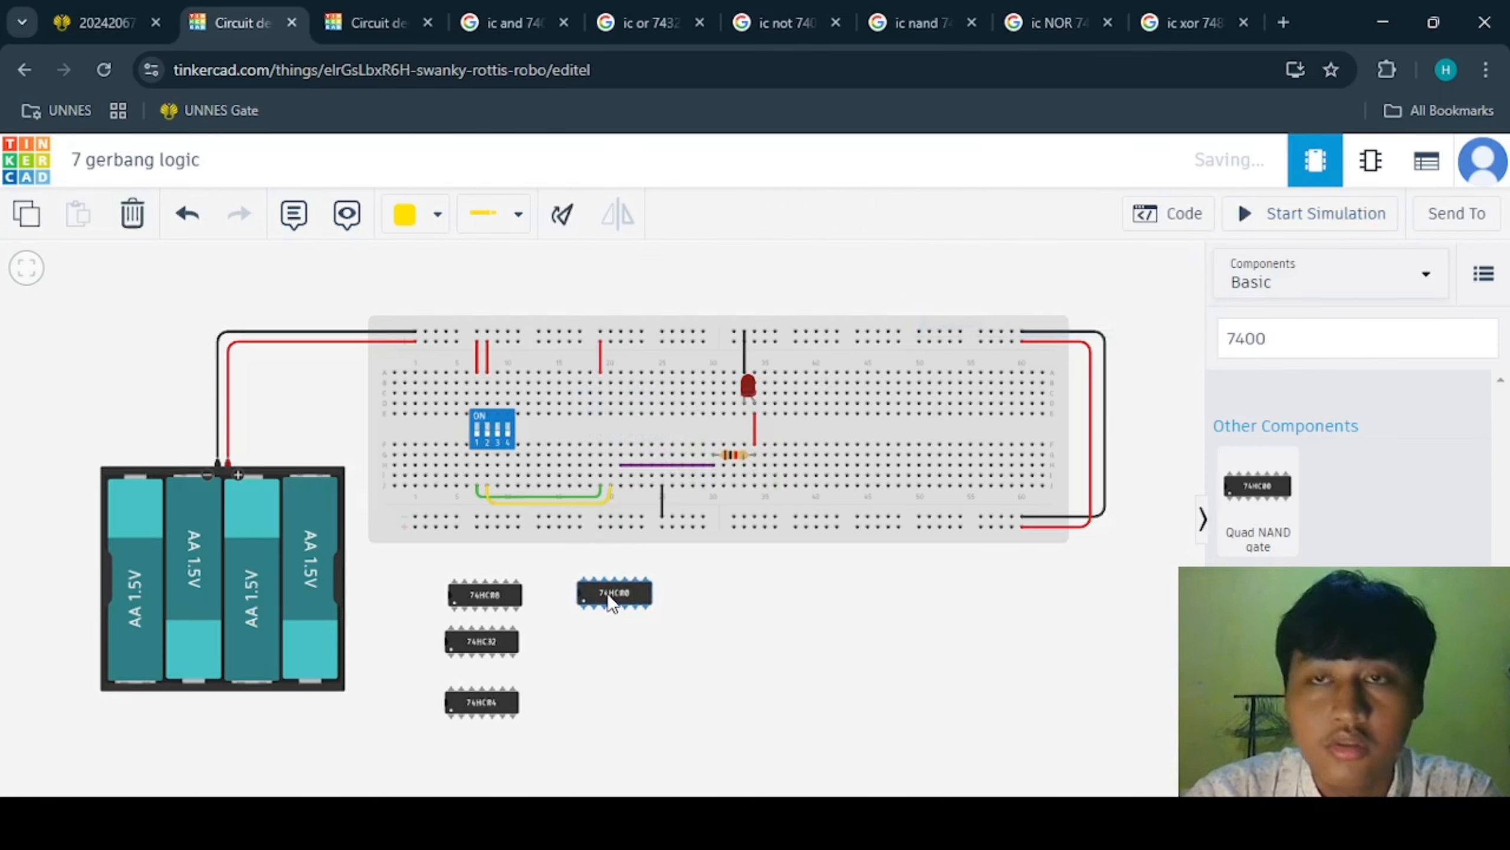
pyautogui.click(1082, 5)
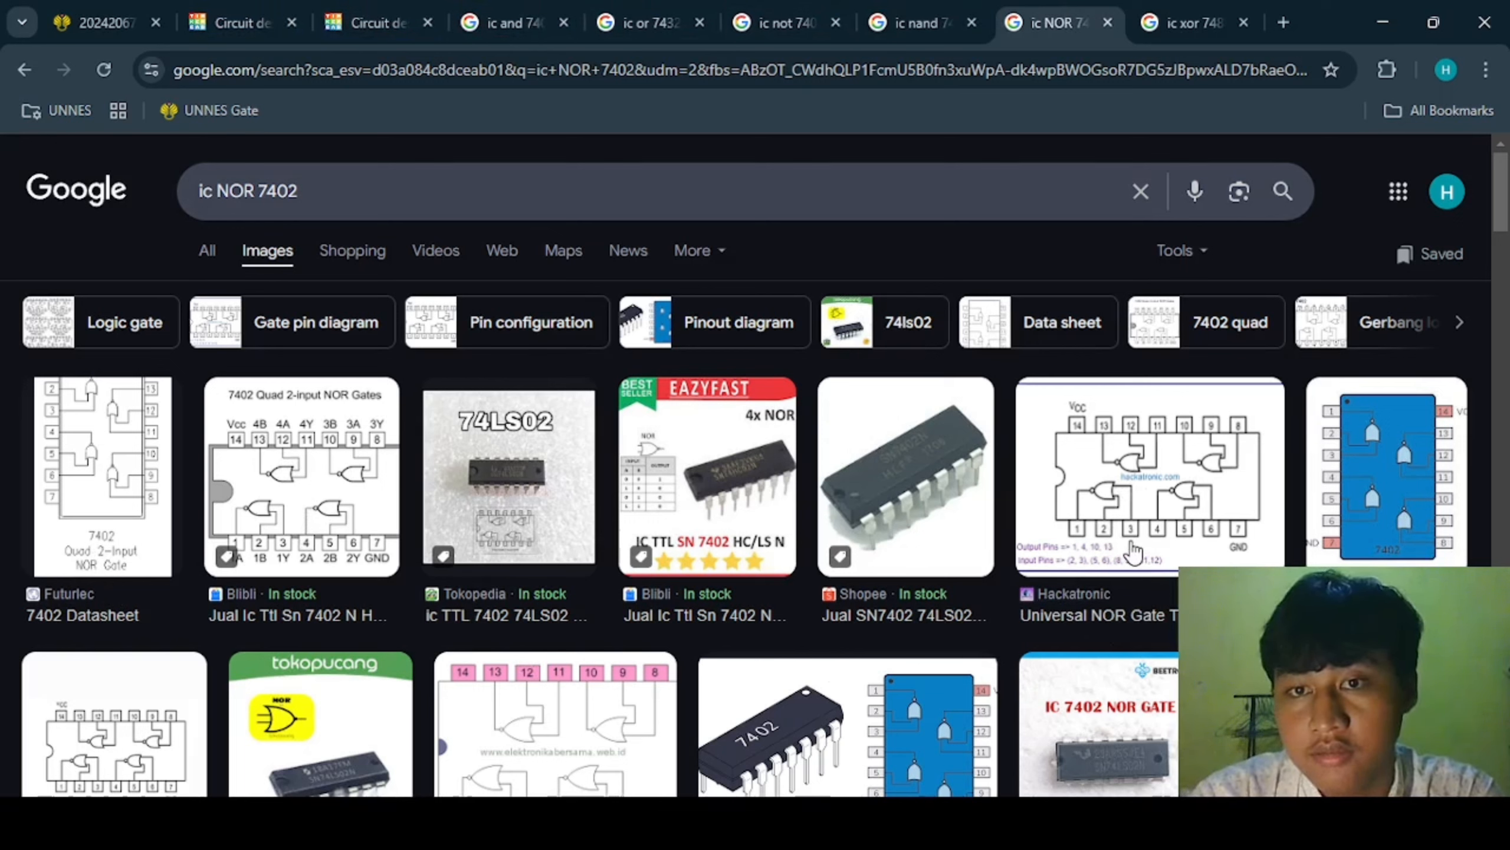
# - Switch back to Tinkercad, search for 7402, and place the Quad NOR gate one column nearer the DIP switch than the NAND chip sat
pyautogui.click(238, 22)
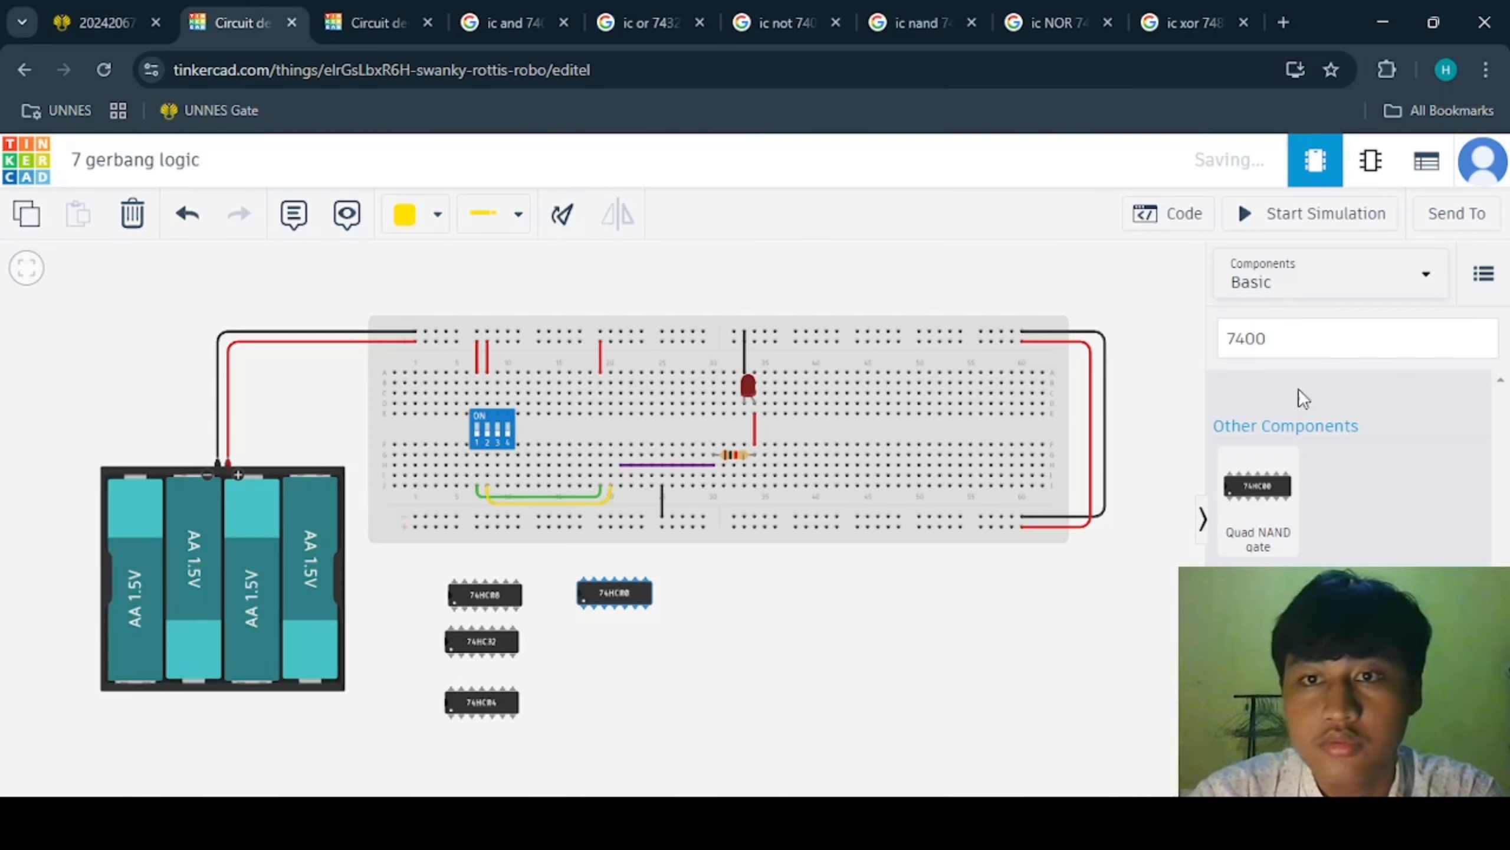
pyautogui.click(1303, 339)
pyautogui.press('BackSpace')
pyautogui.write('2')
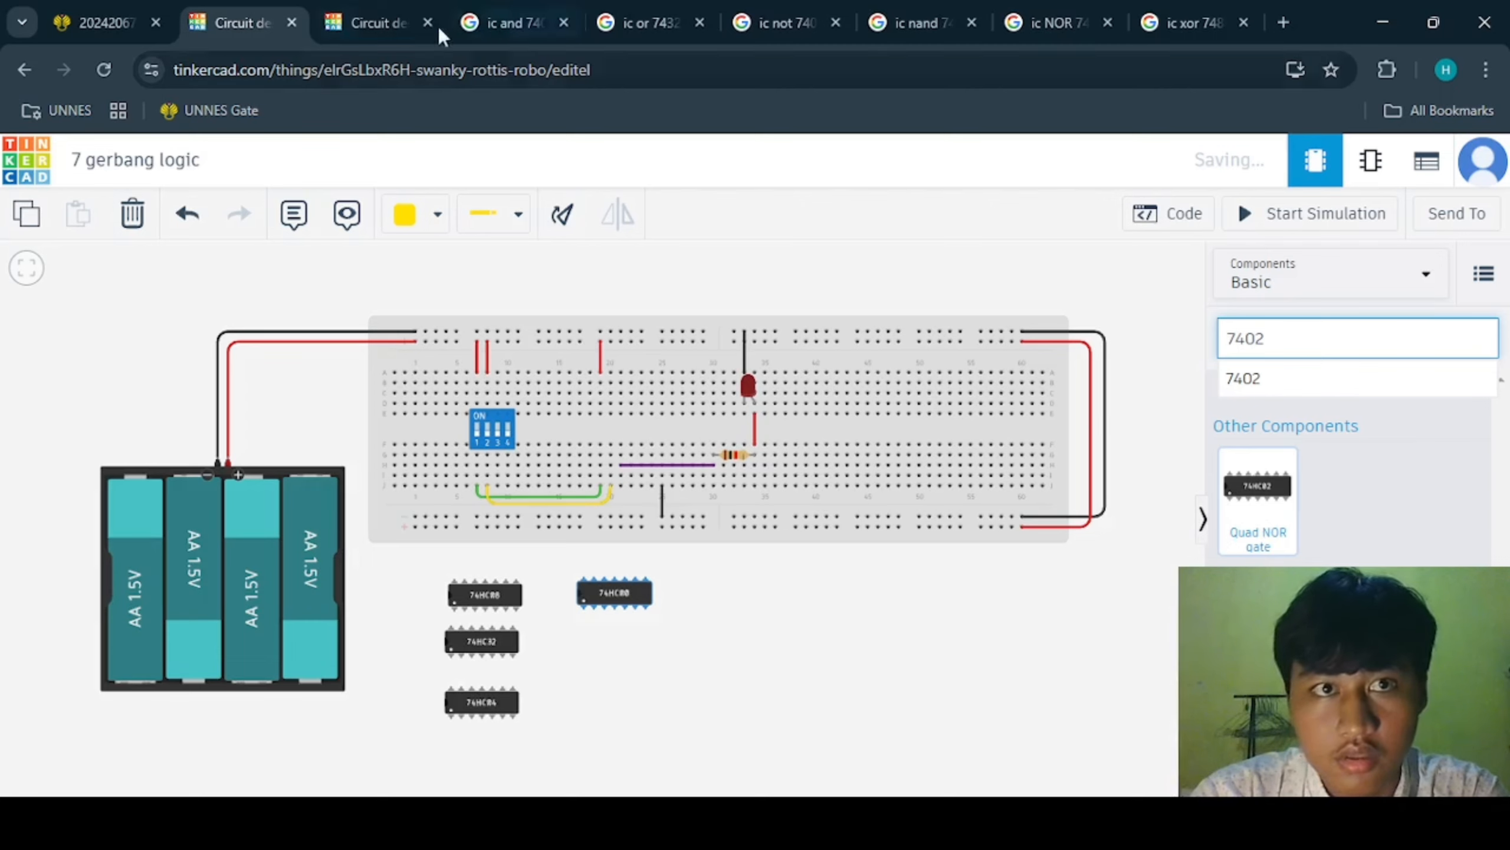
pyautogui.click(1263, 483)
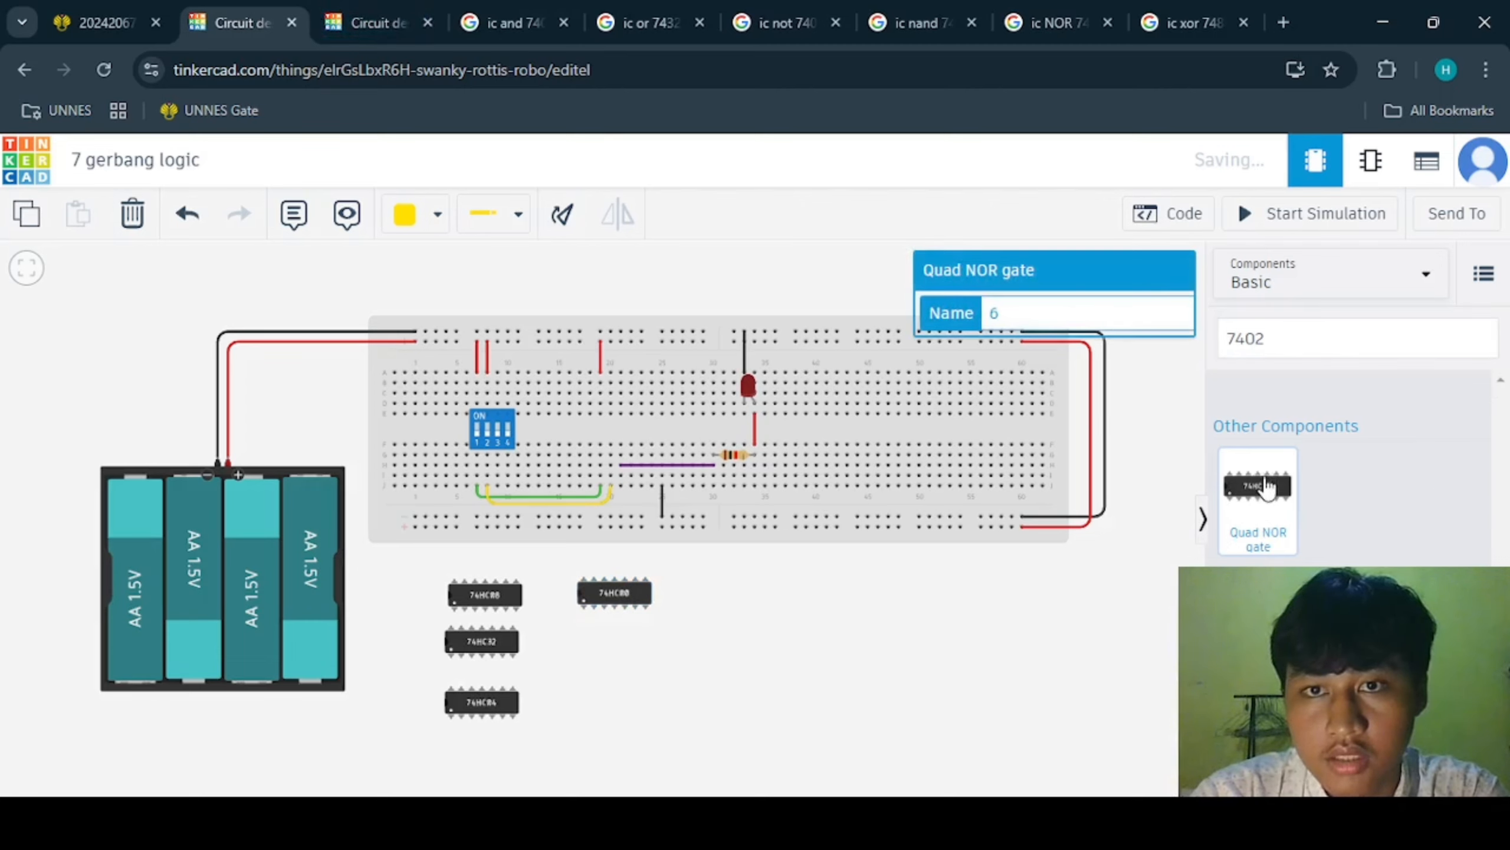
pyautogui.click(1151, 569)
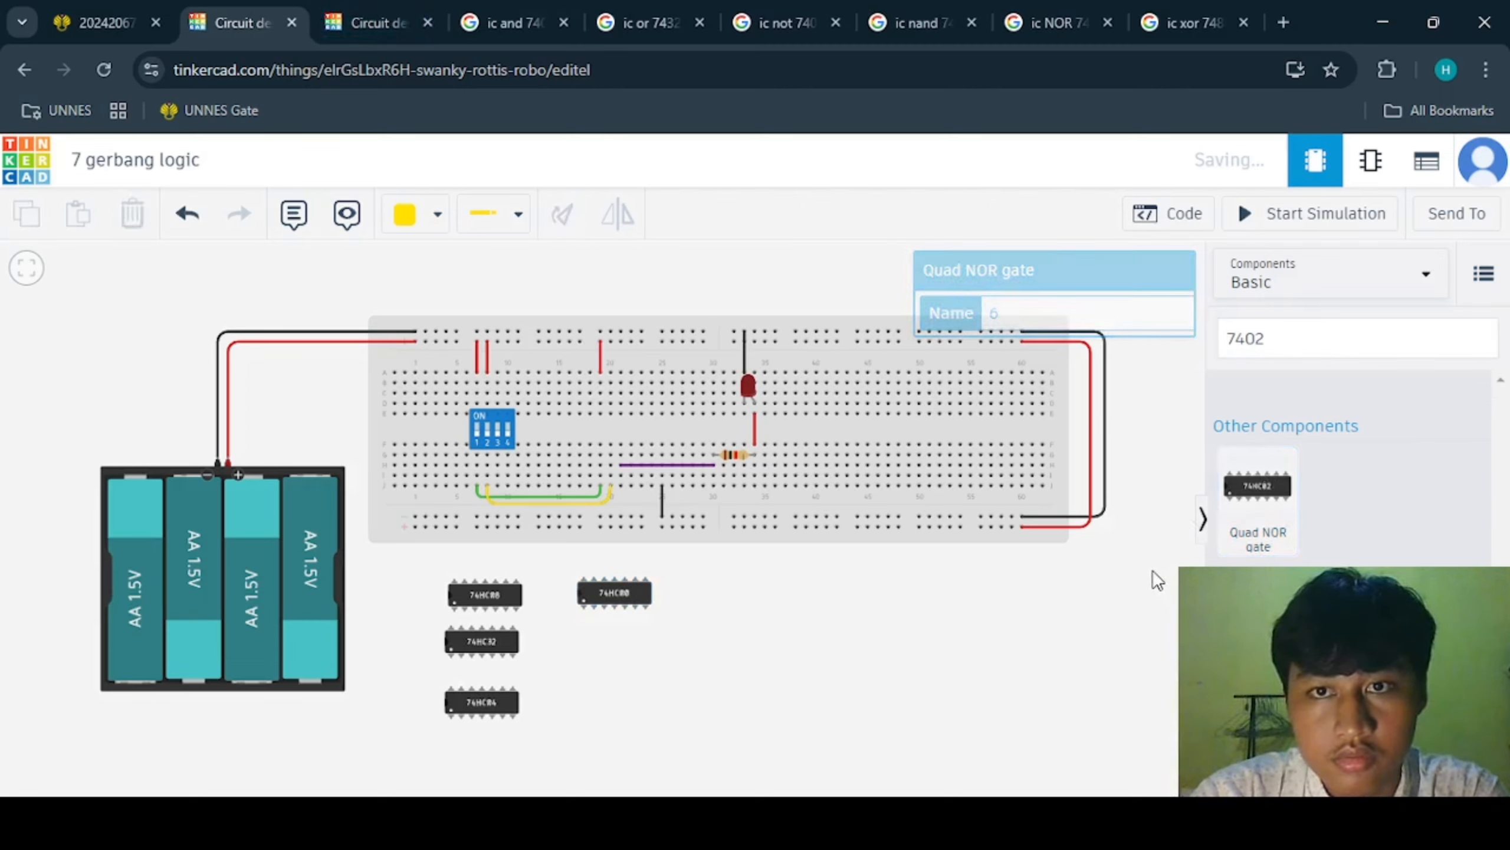
pyautogui.click(1269, 506)
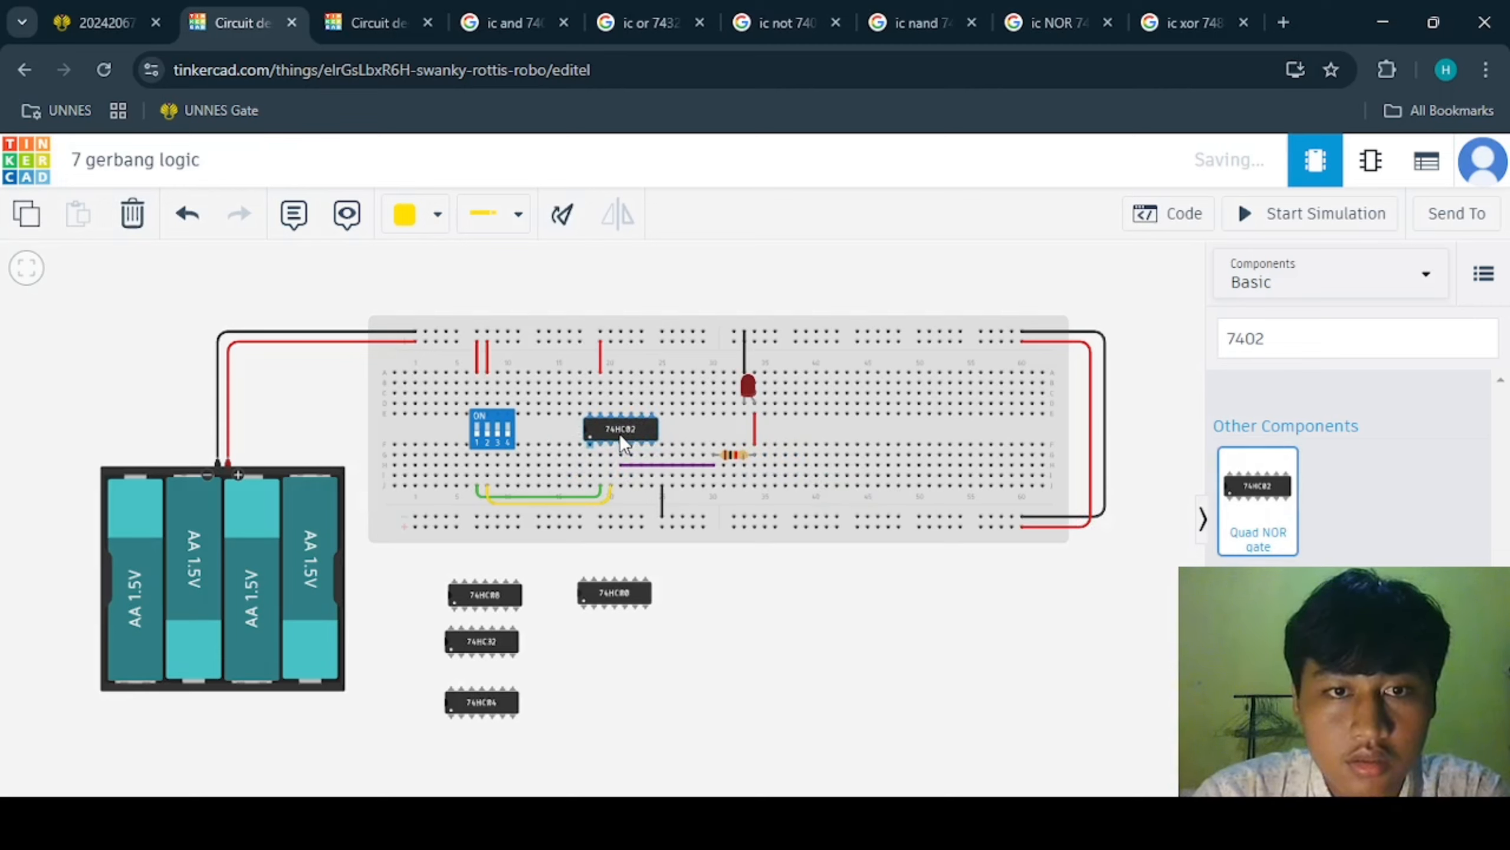
pyautogui.click(619, 434)
pyautogui.click(701, 569)
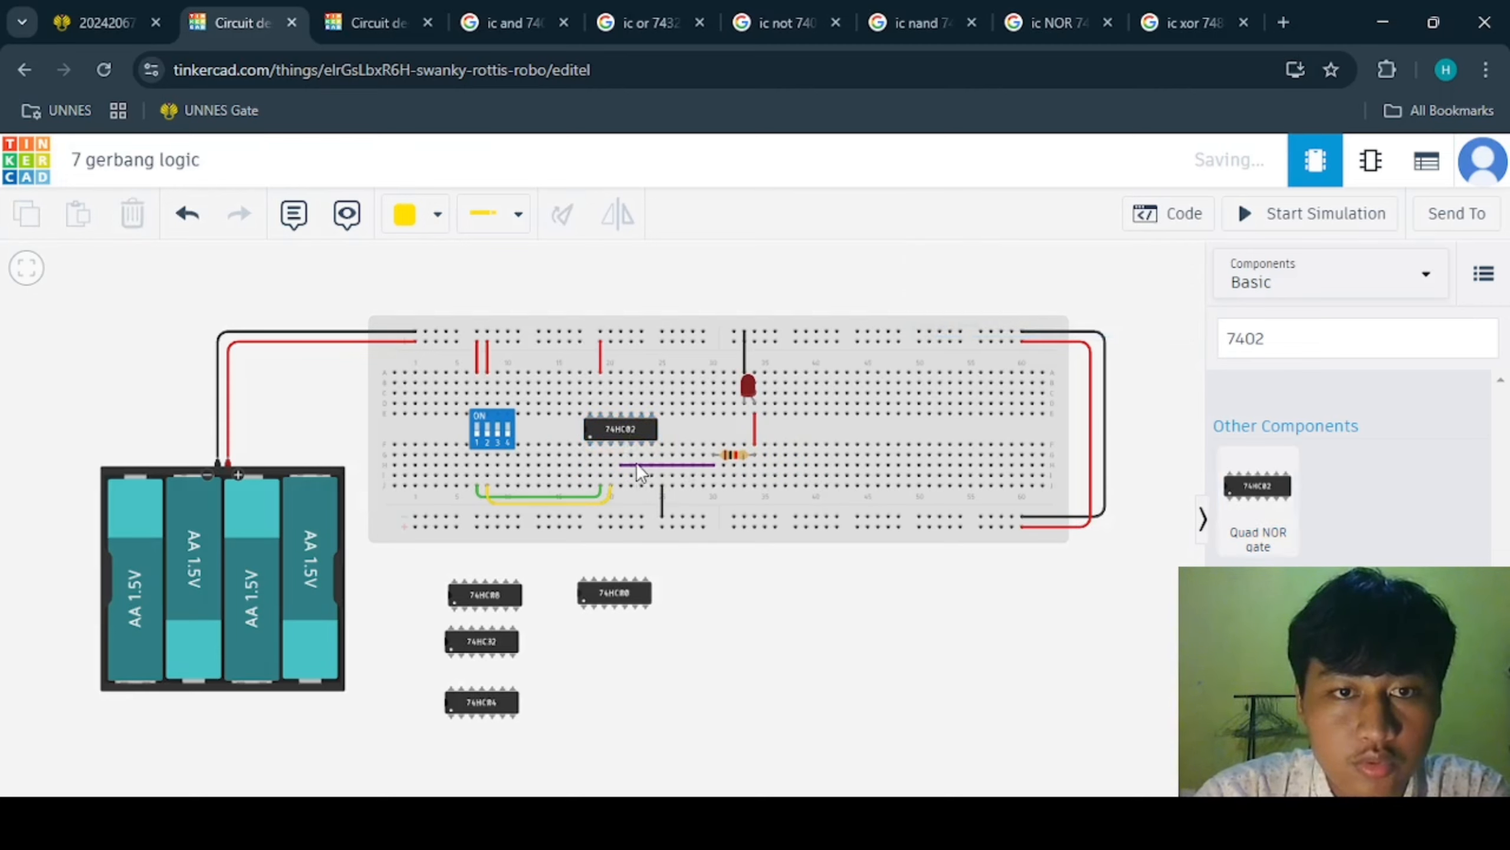
# - Move the purple wire's chip end over to the NOR gate's first pin
pyautogui.click(636, 462)
pyautogui.click(626, 467)
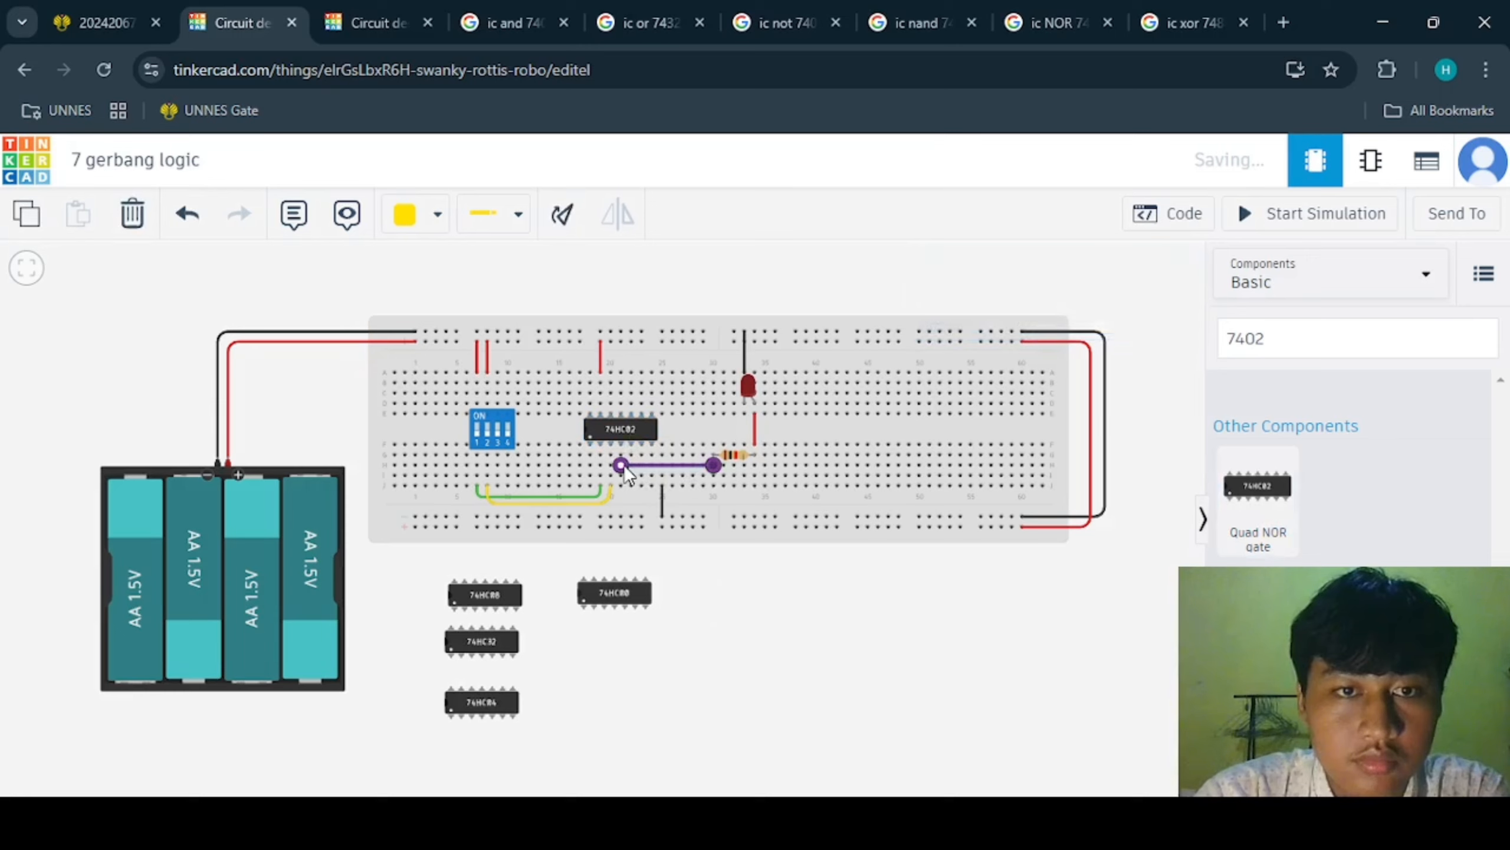
pyautogui.moveTo(624, 468); pyautogui.dragTo(590, 468)
pyautogui.click(901, 607)
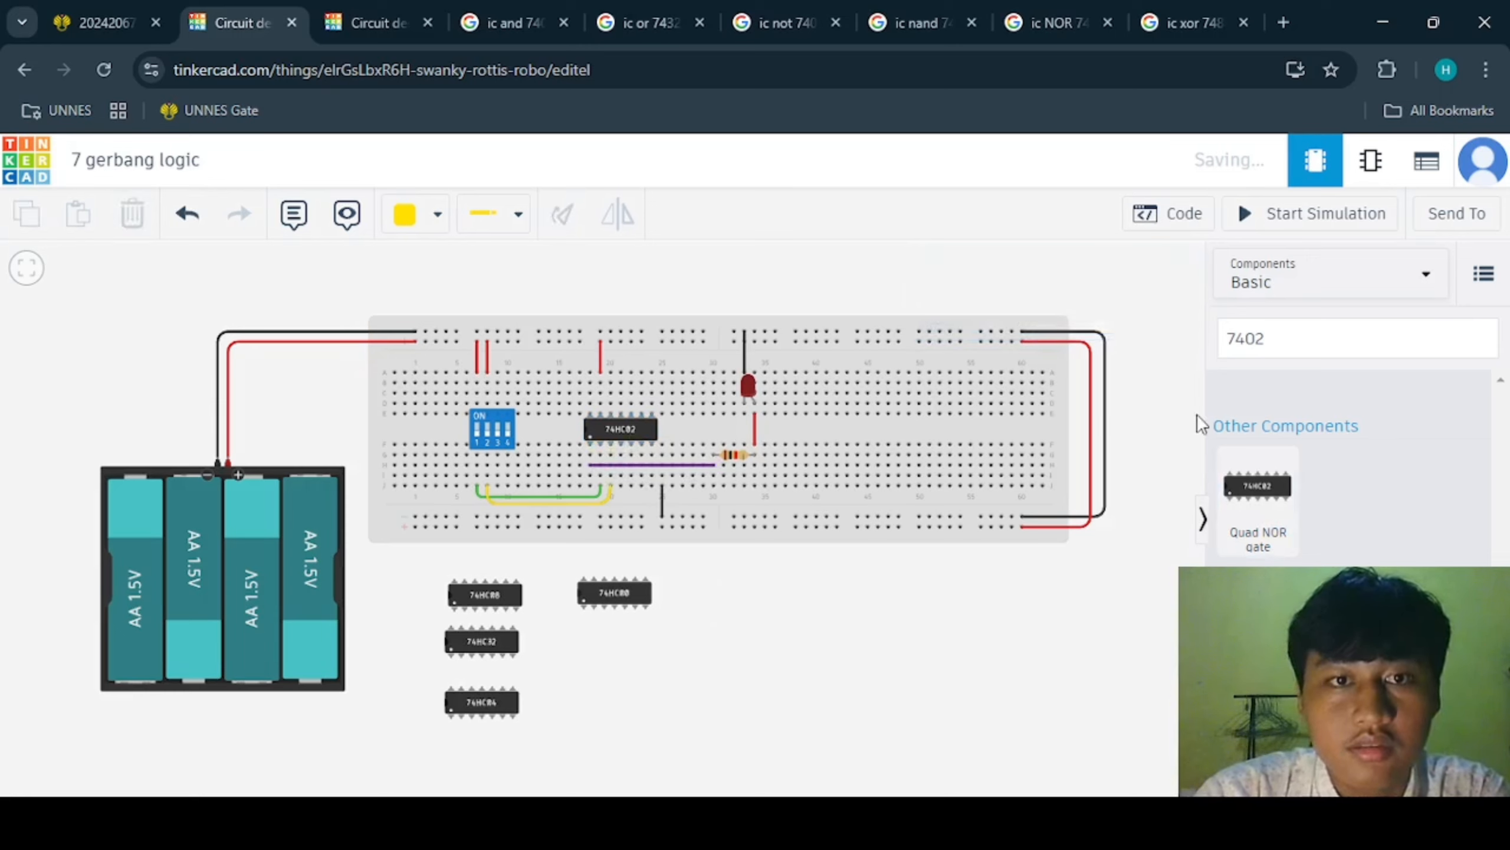
# - Move the chip ends of the red power wire and black ground wire one column over to the NOR gate's supply pins
pyautogui.click(601, 357)
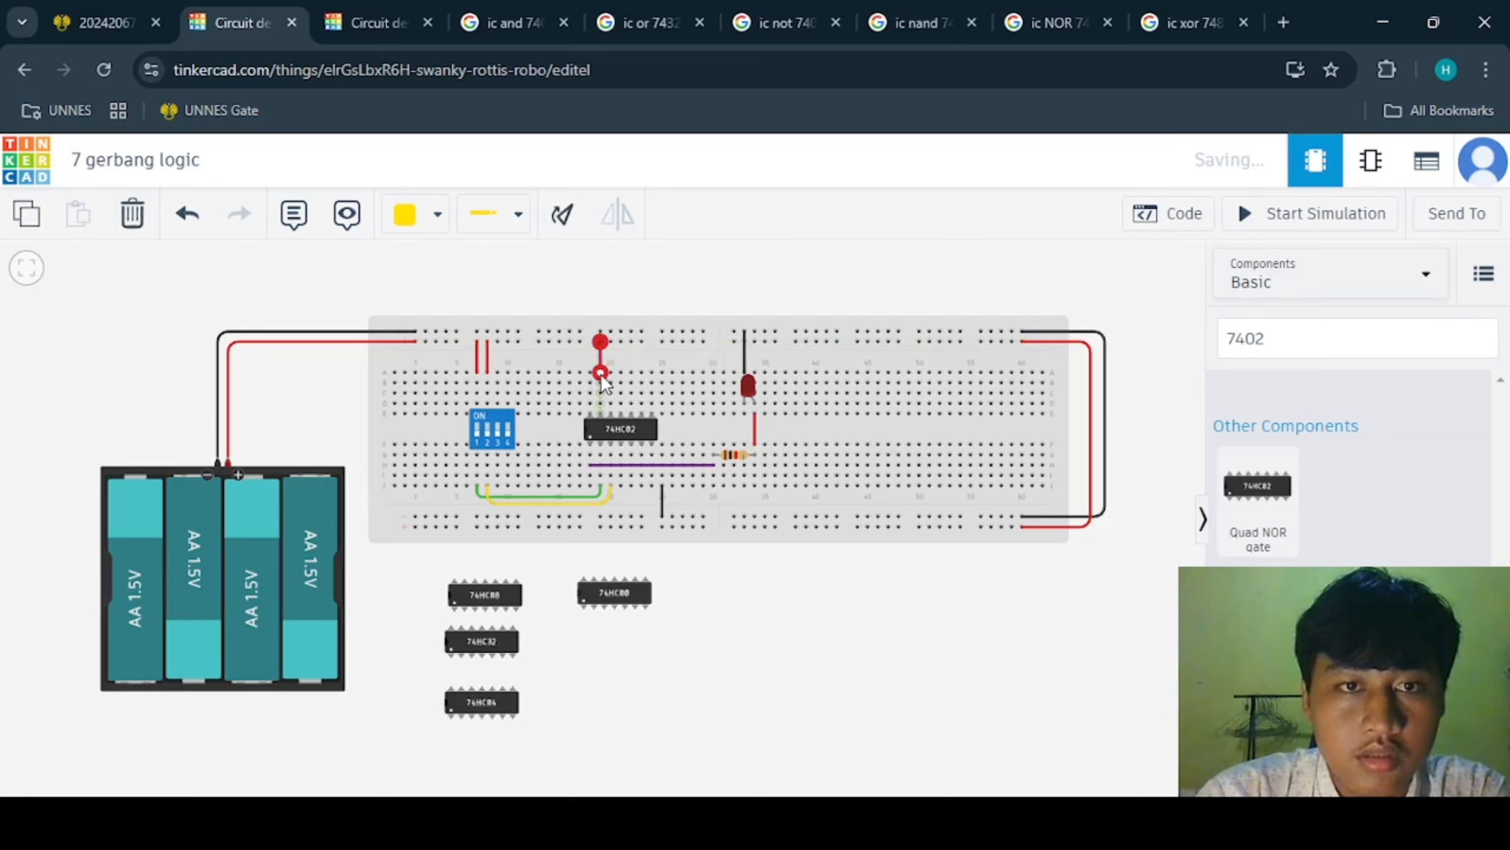
pyautogui.click(593, 373)
pyautogui.press('Escape')
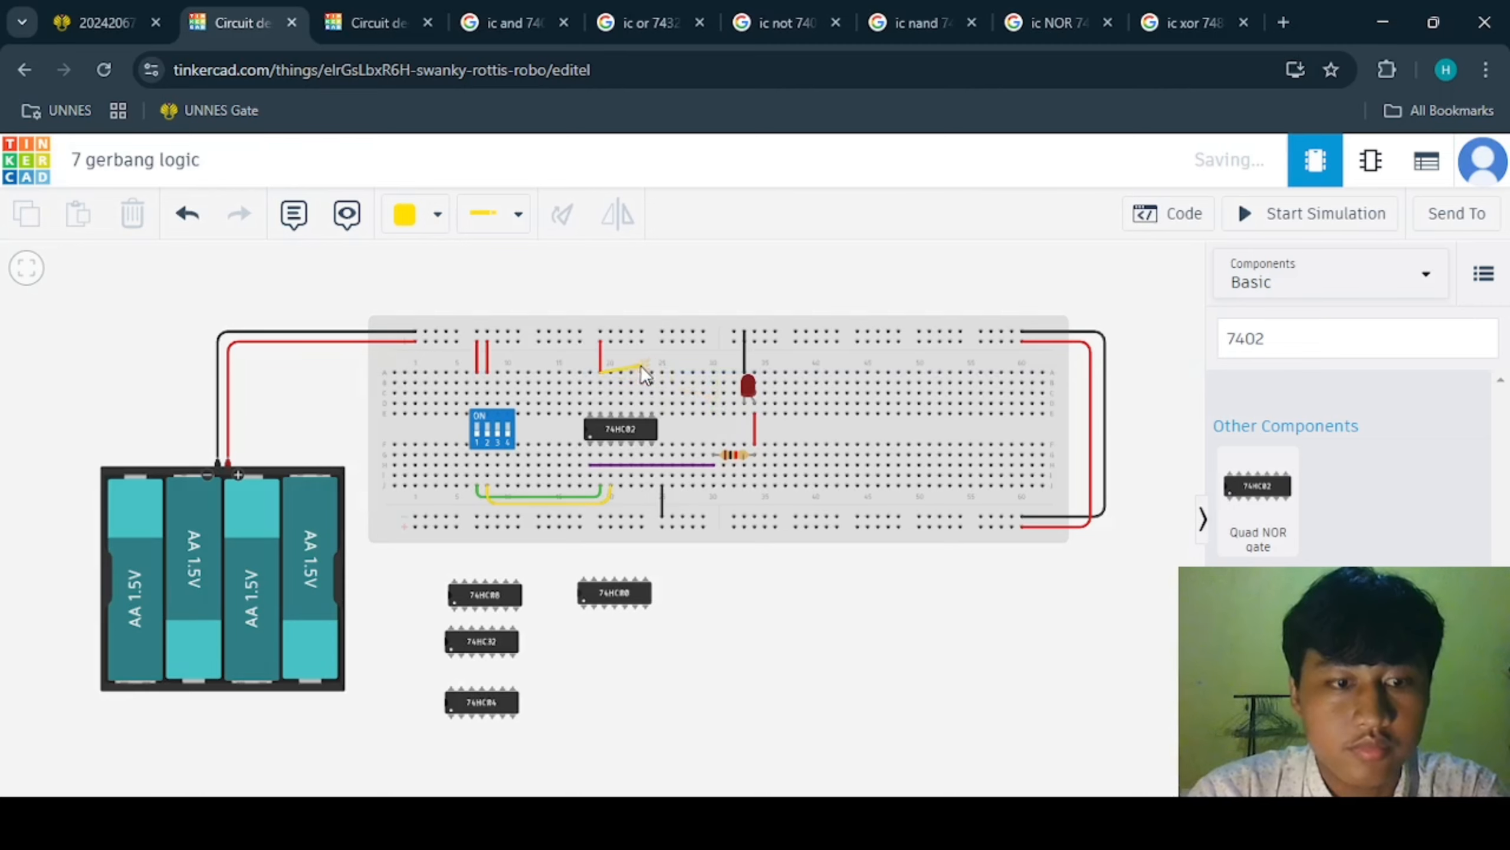
pyautogui.click(600, 357)
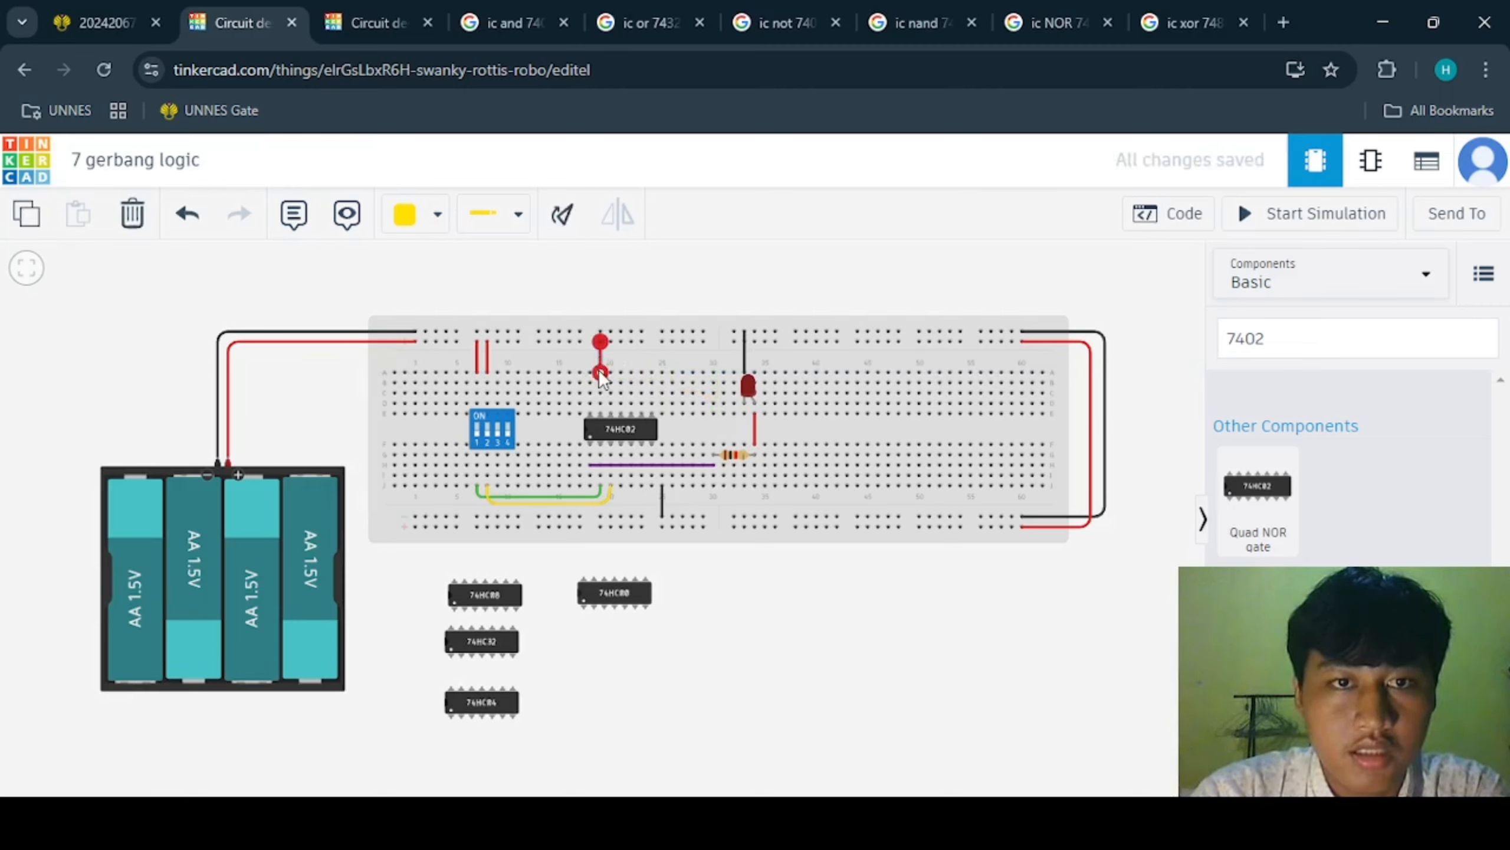
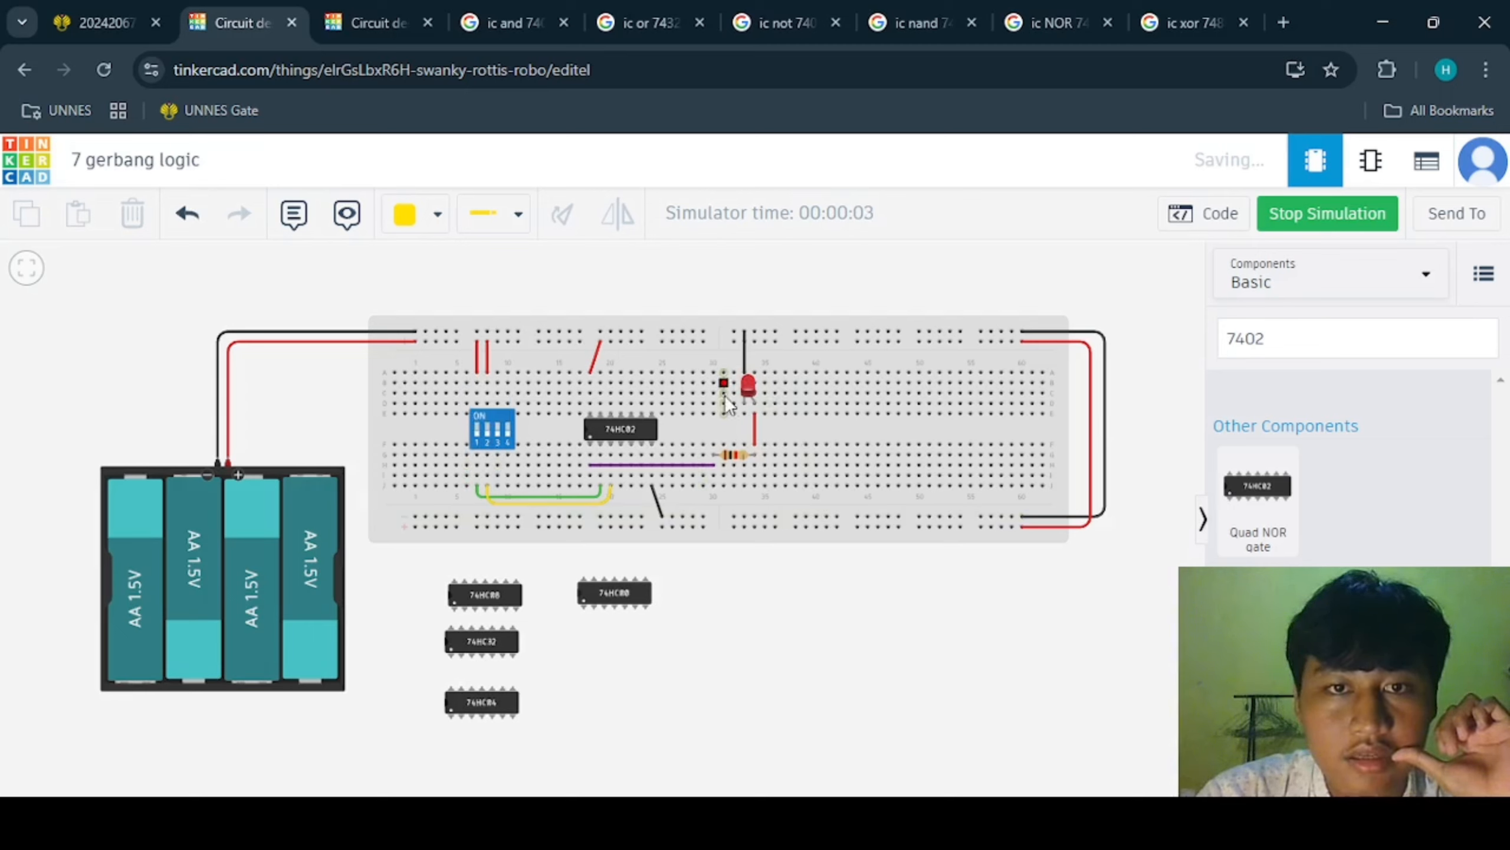
# - Simulate the NOR gate circuit by toggling DIP switches 1 and 2, and check the 7486 XOR gate pinout in the Google image results
pyautogui.click(480, 436)
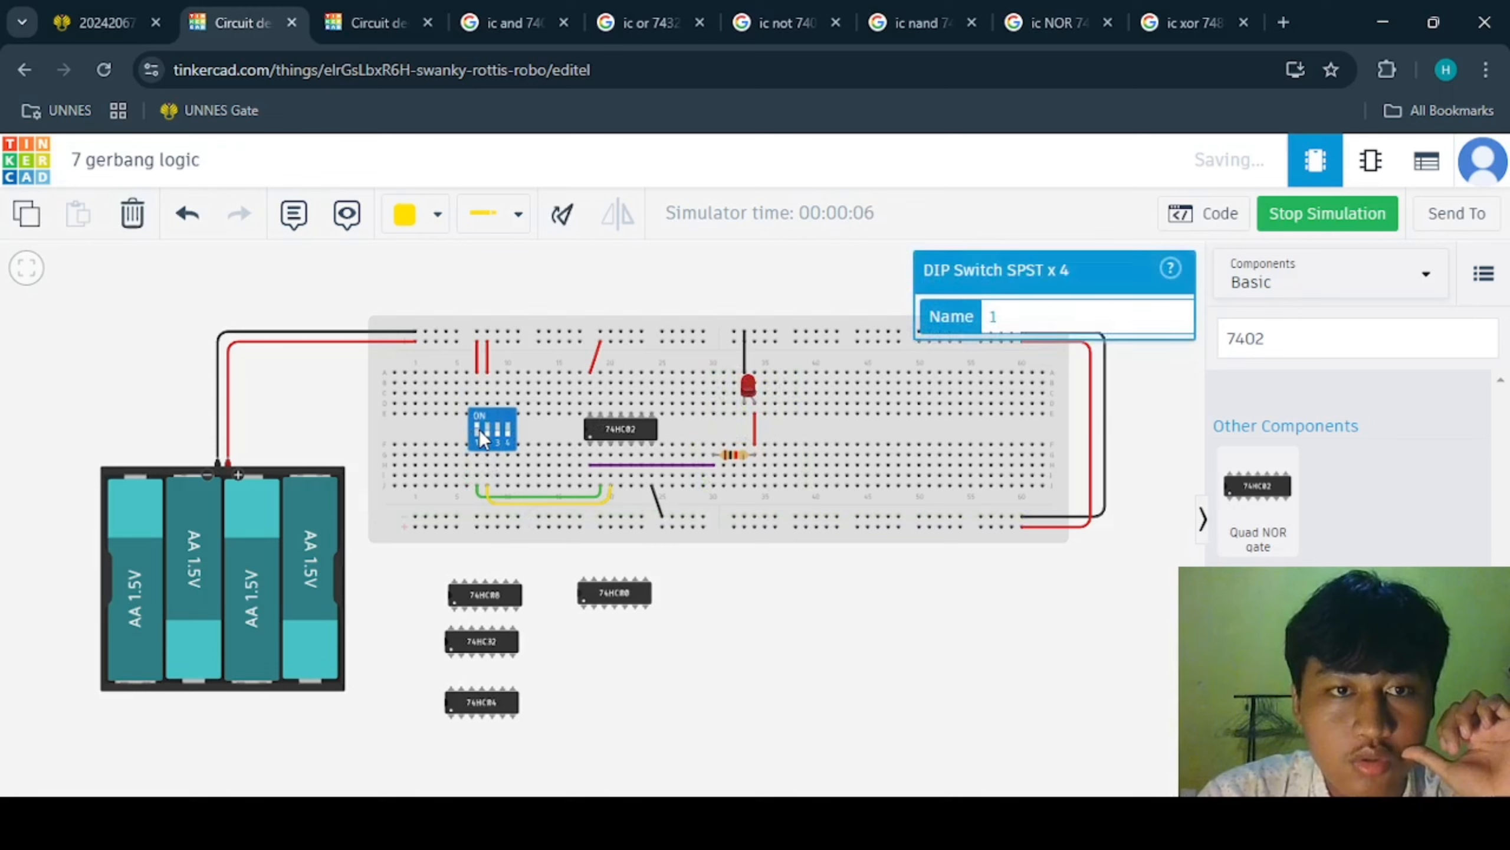
pyautogui.click(479, 430)
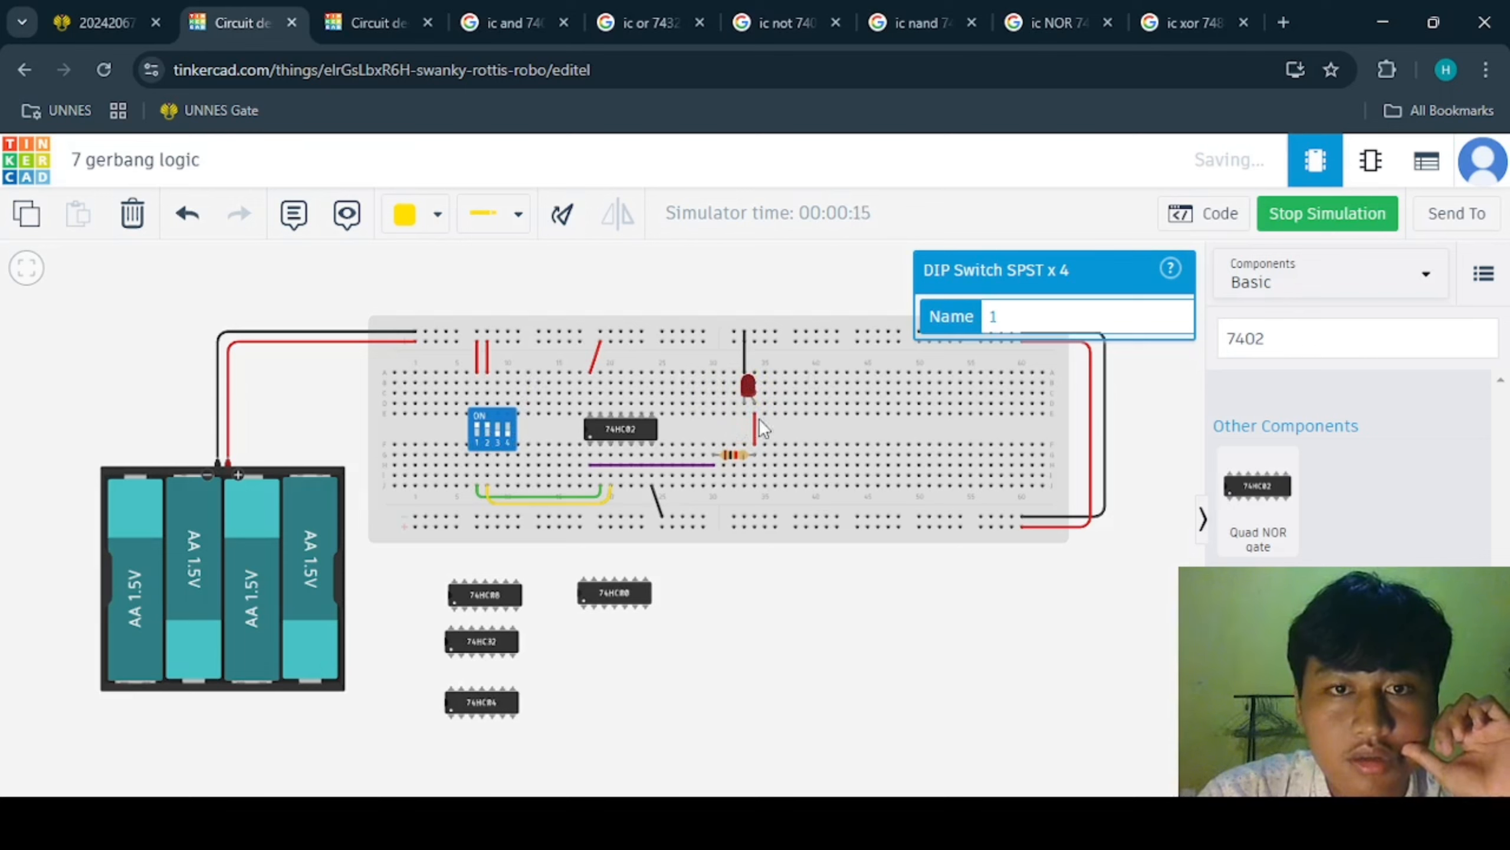
pyautogui.click(489, 431)
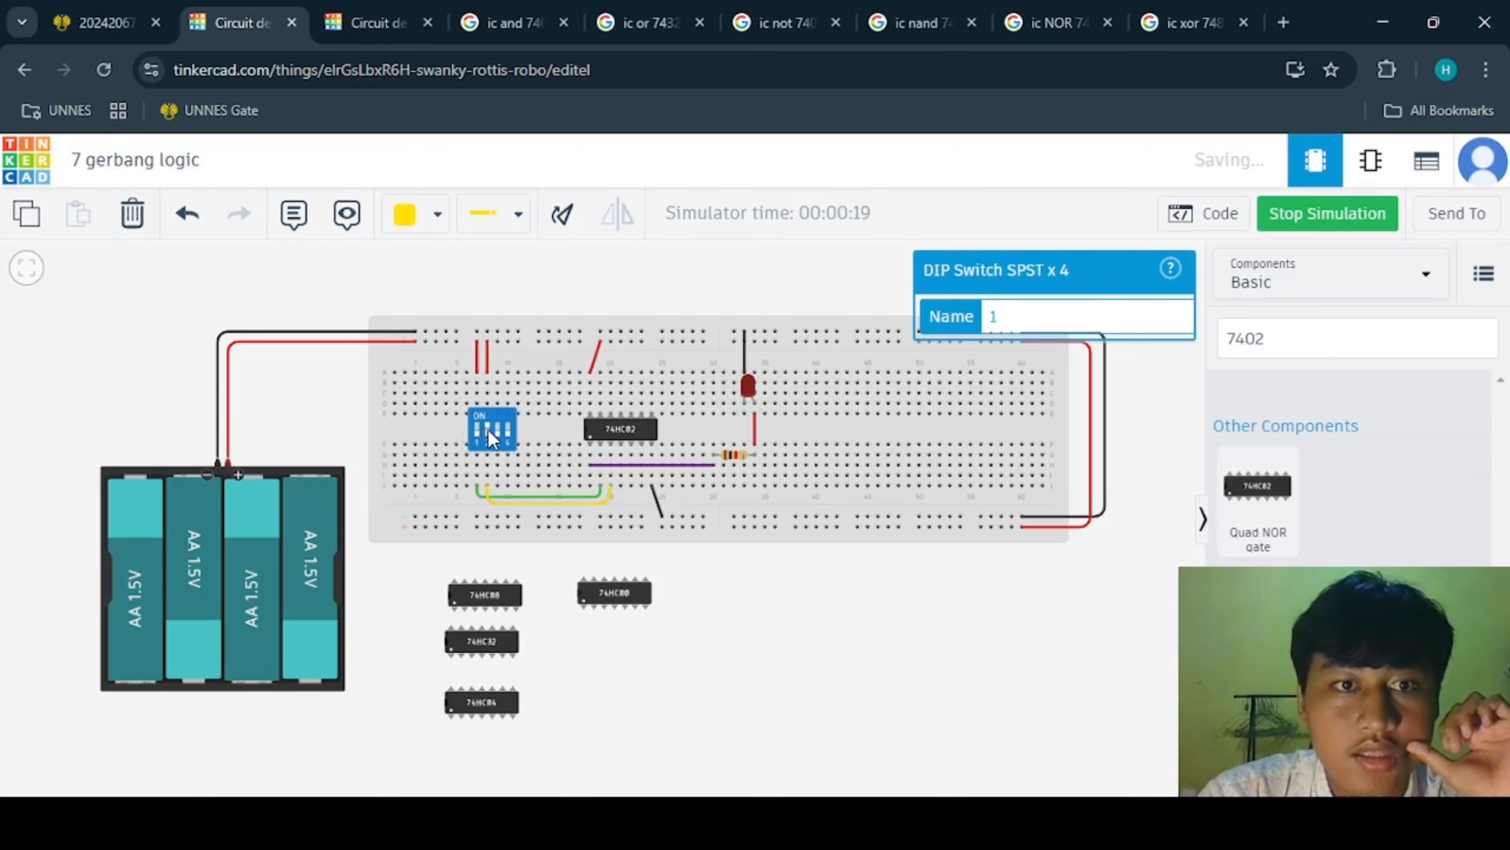
pyautogui.click(1201, 6)
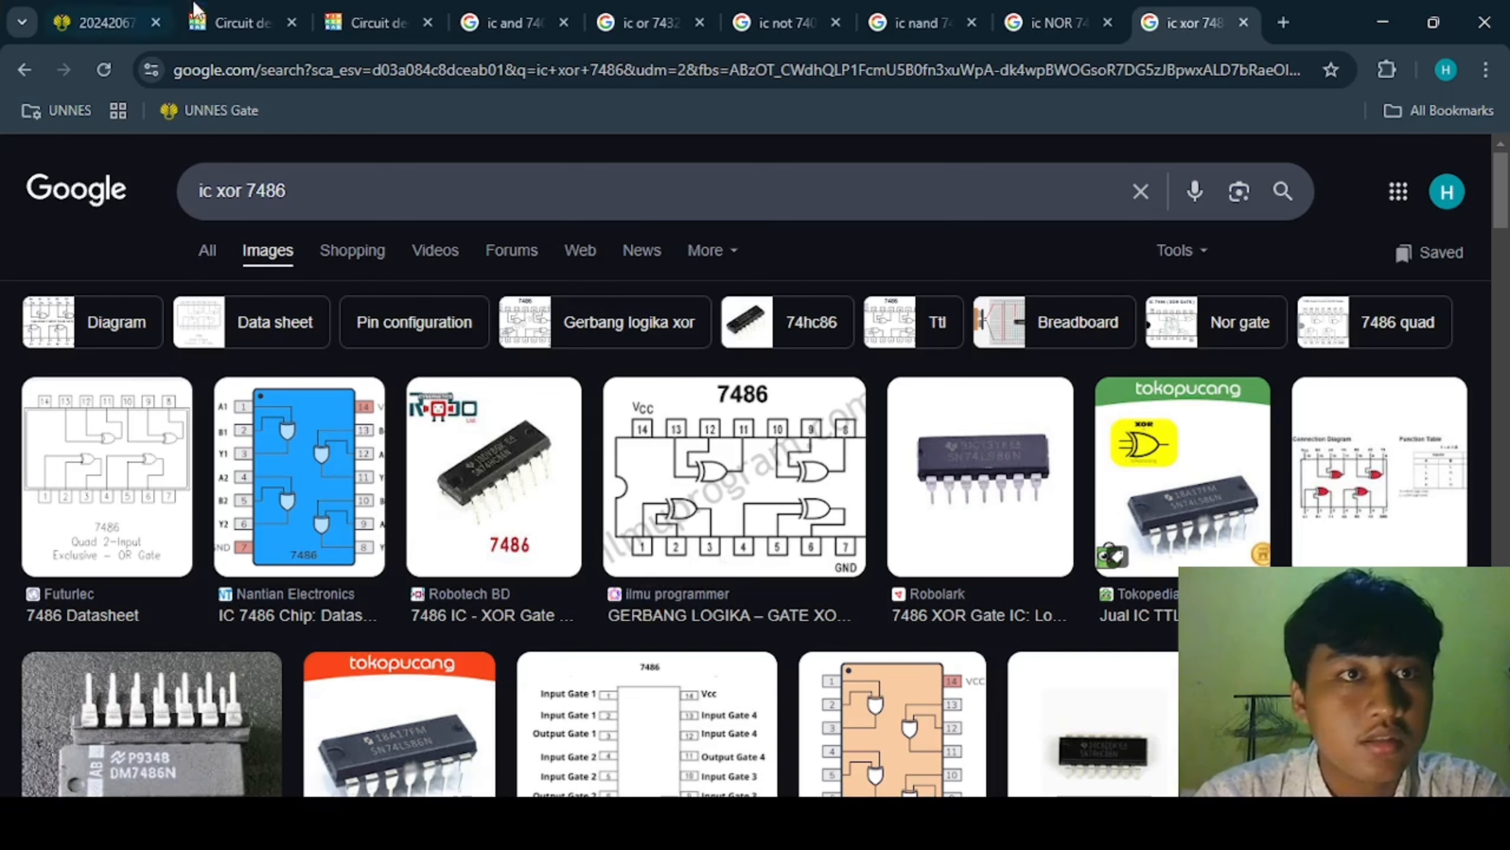
# - Switch back to the 7 gerbang logic circuit in Tinkercad and search the components for 7486
pyautogui.click(226, 3)
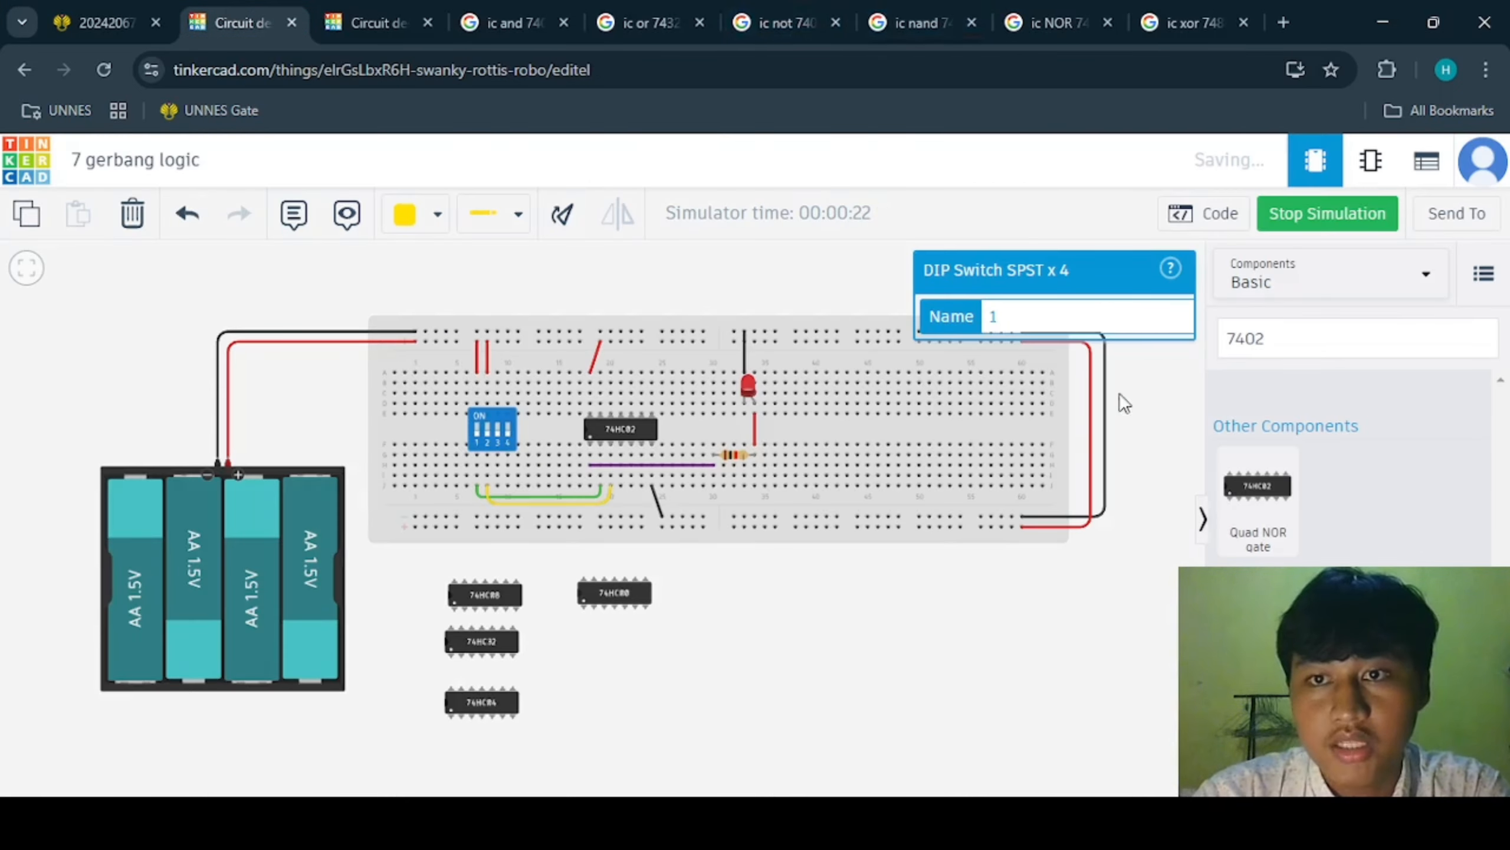
pyautogui.click(1354, 334)
pyautogui.press('BackSpace')
pyautogui.press('BackSpace')
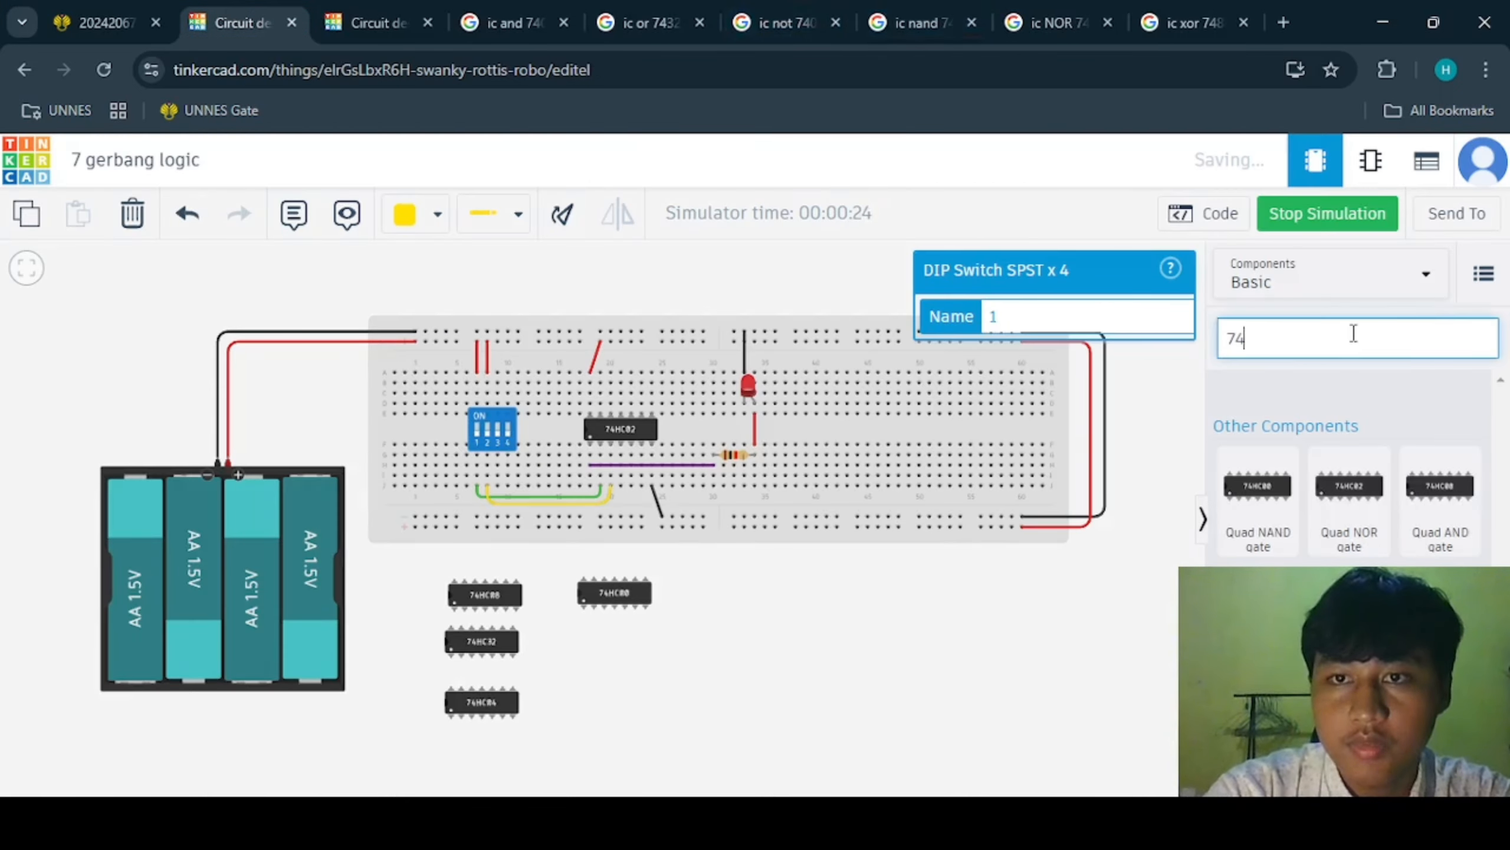
pyautogui.write('86')
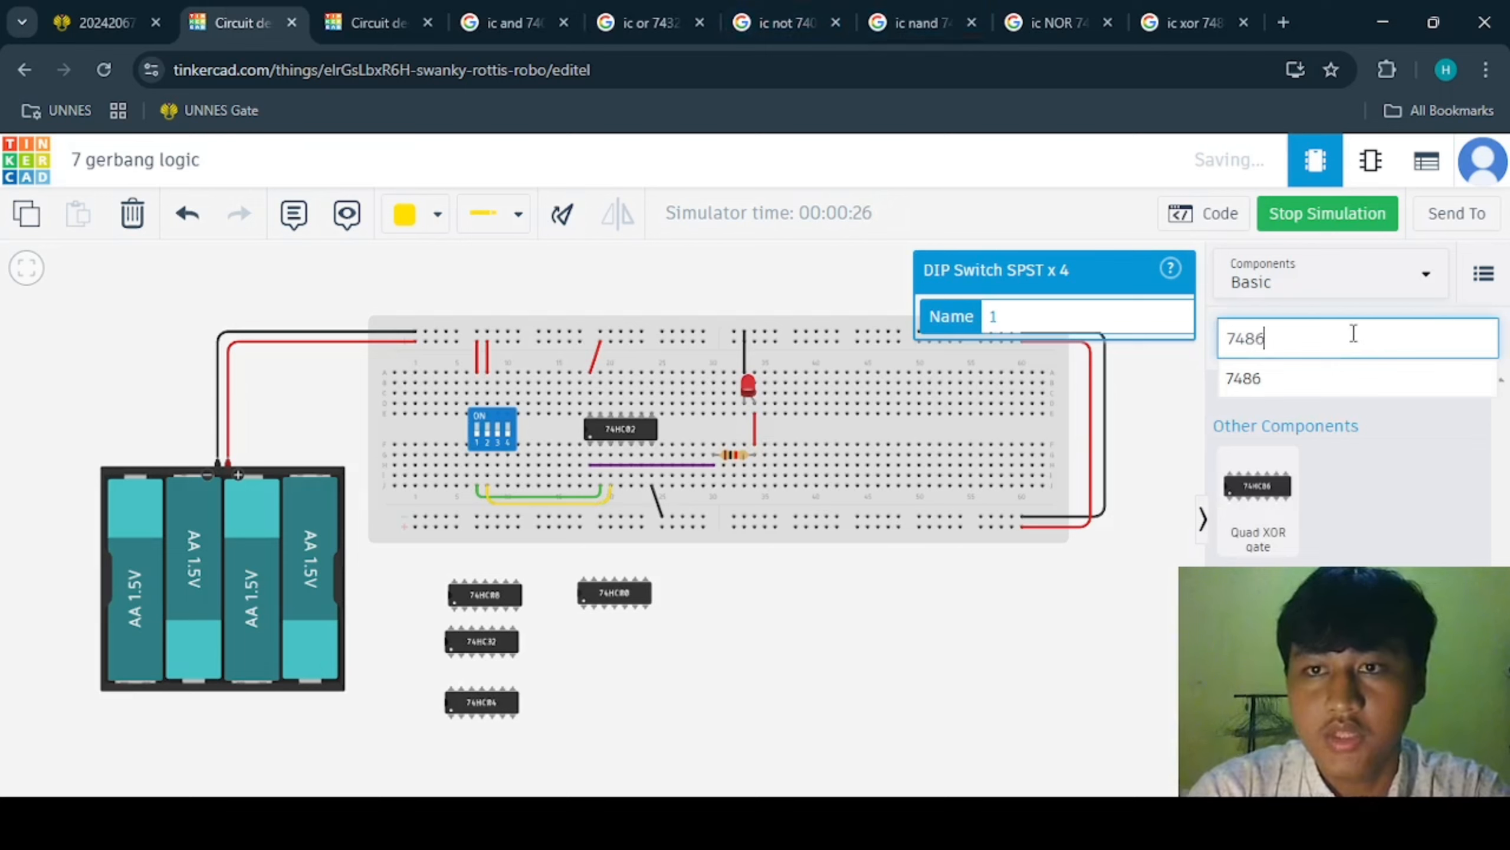
# - Stop the simulation and swap the NOR gate on the breadboard for a Quad XOR gate, one column farther from the DIP switch
pyautogui.click(1328, 221)
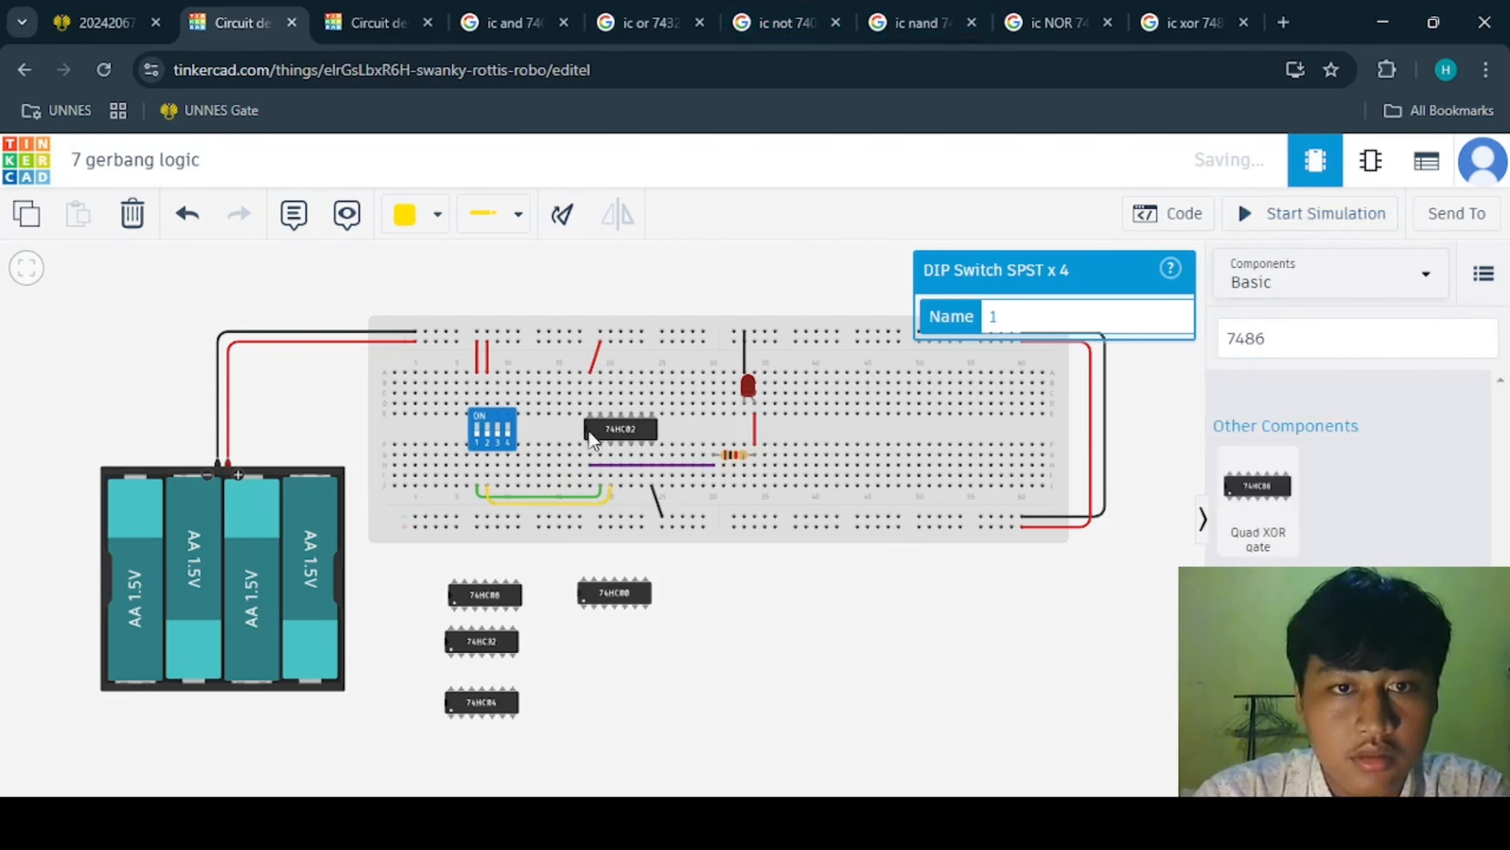
pyautogui.moveTo(630, 424); pyautogui.dragTo(615, 644)
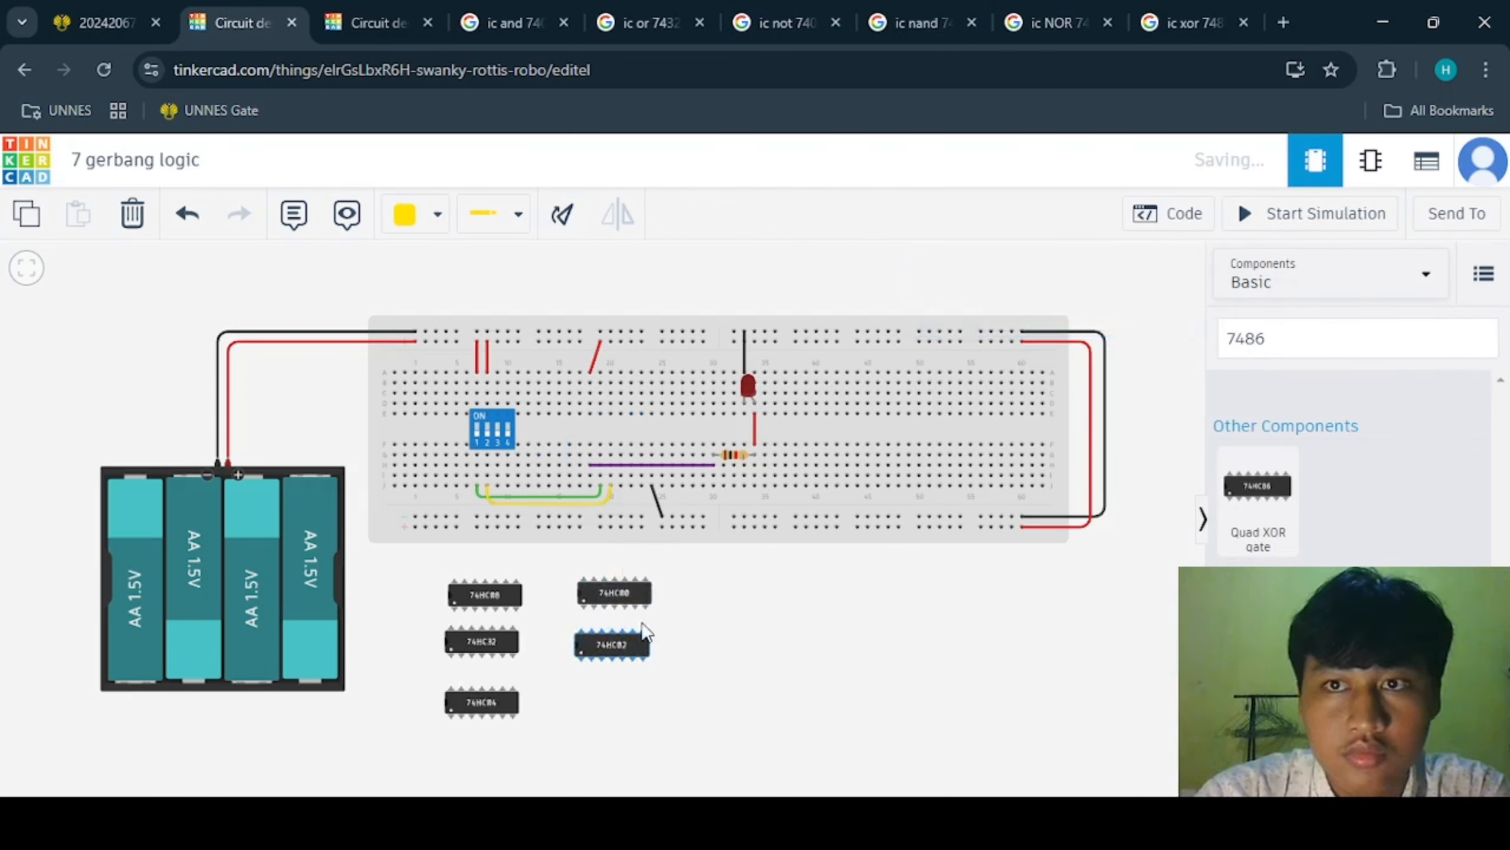
pyautogui.moveTo(1258, 485); pyautogui.dragTo(636, 448)
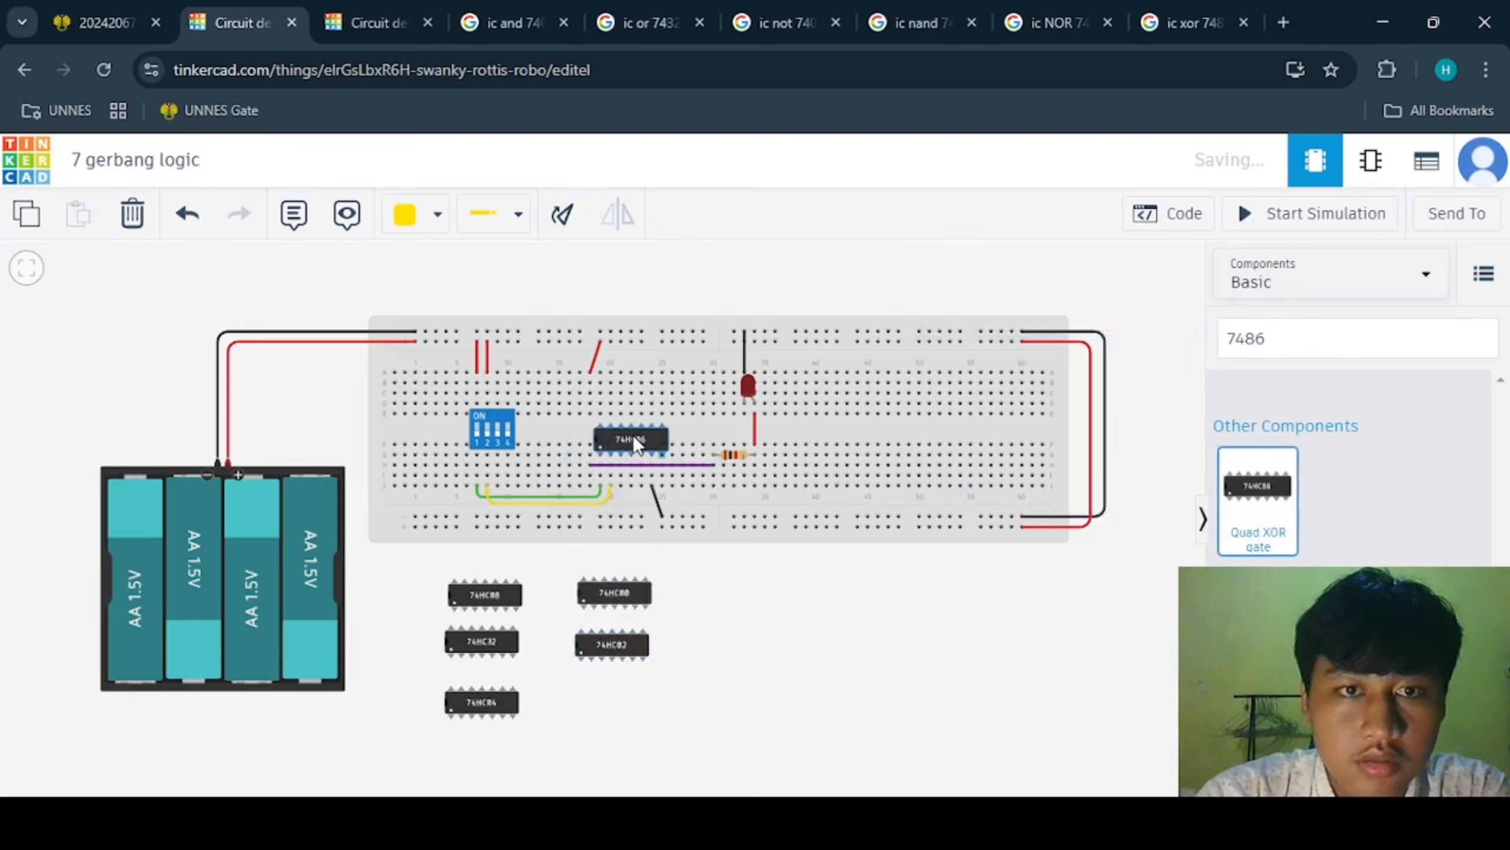
pyautogui.click(633, 428)
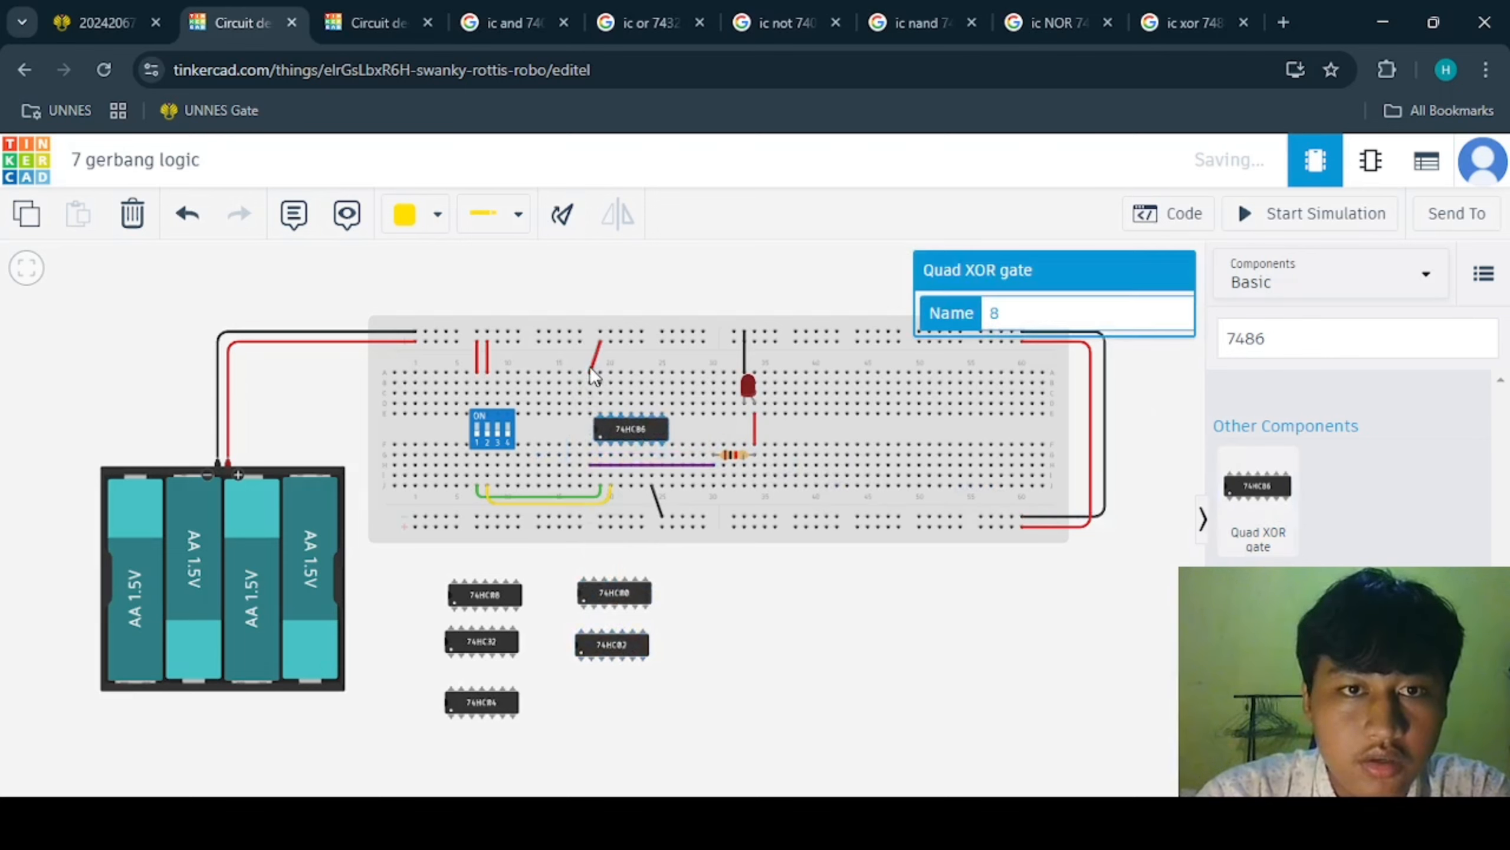
# - Move the chip ends of the red power wire and black ground wire one column over to the XOR gate's supply pins
pyautogui.click(598, 351)
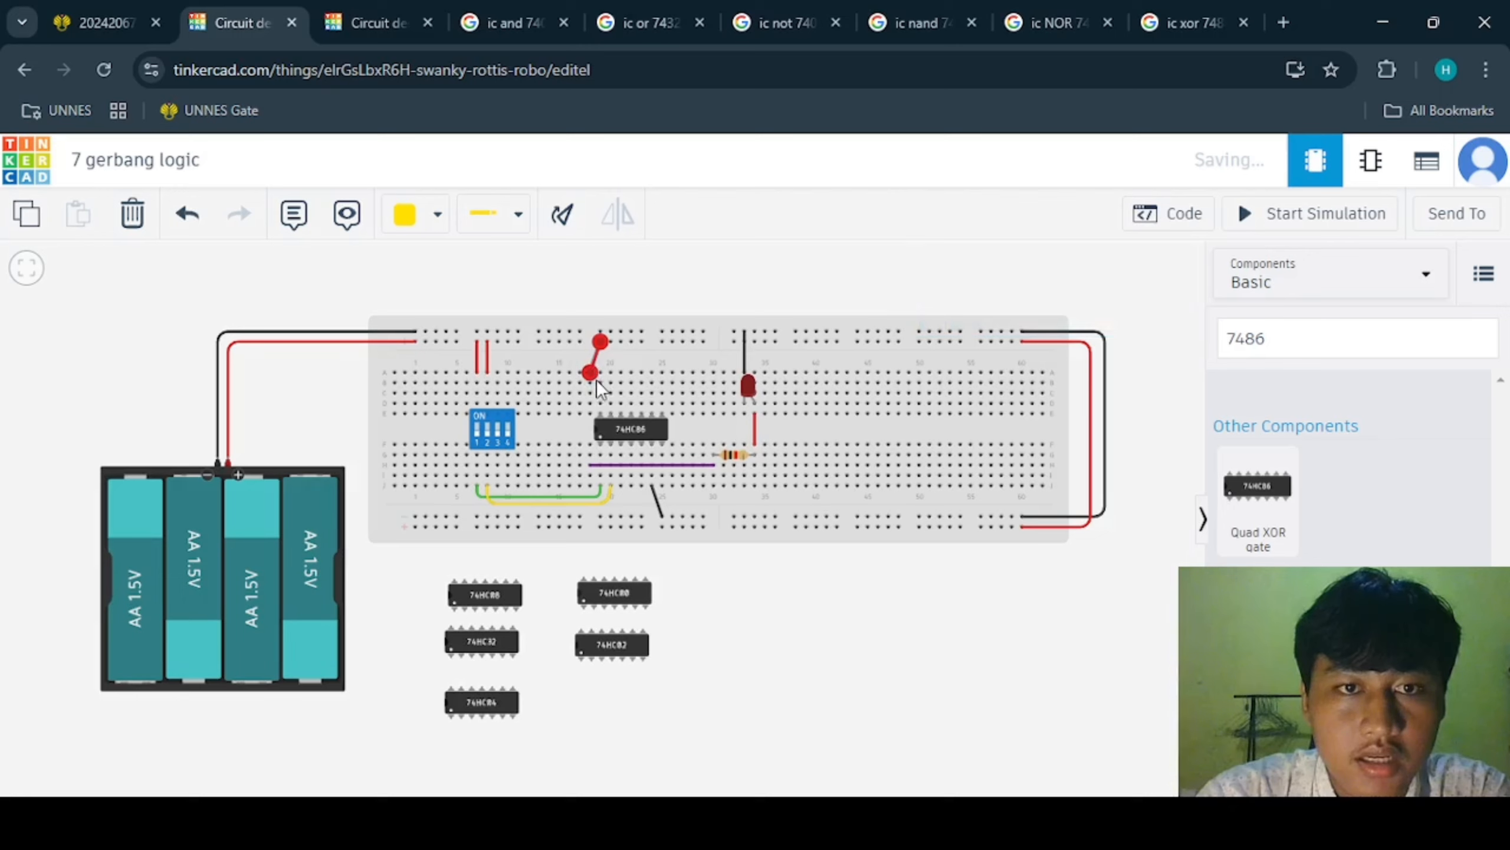
pyautogui.moveTo(590, 375); pyautogui.dragTo(599, 371)
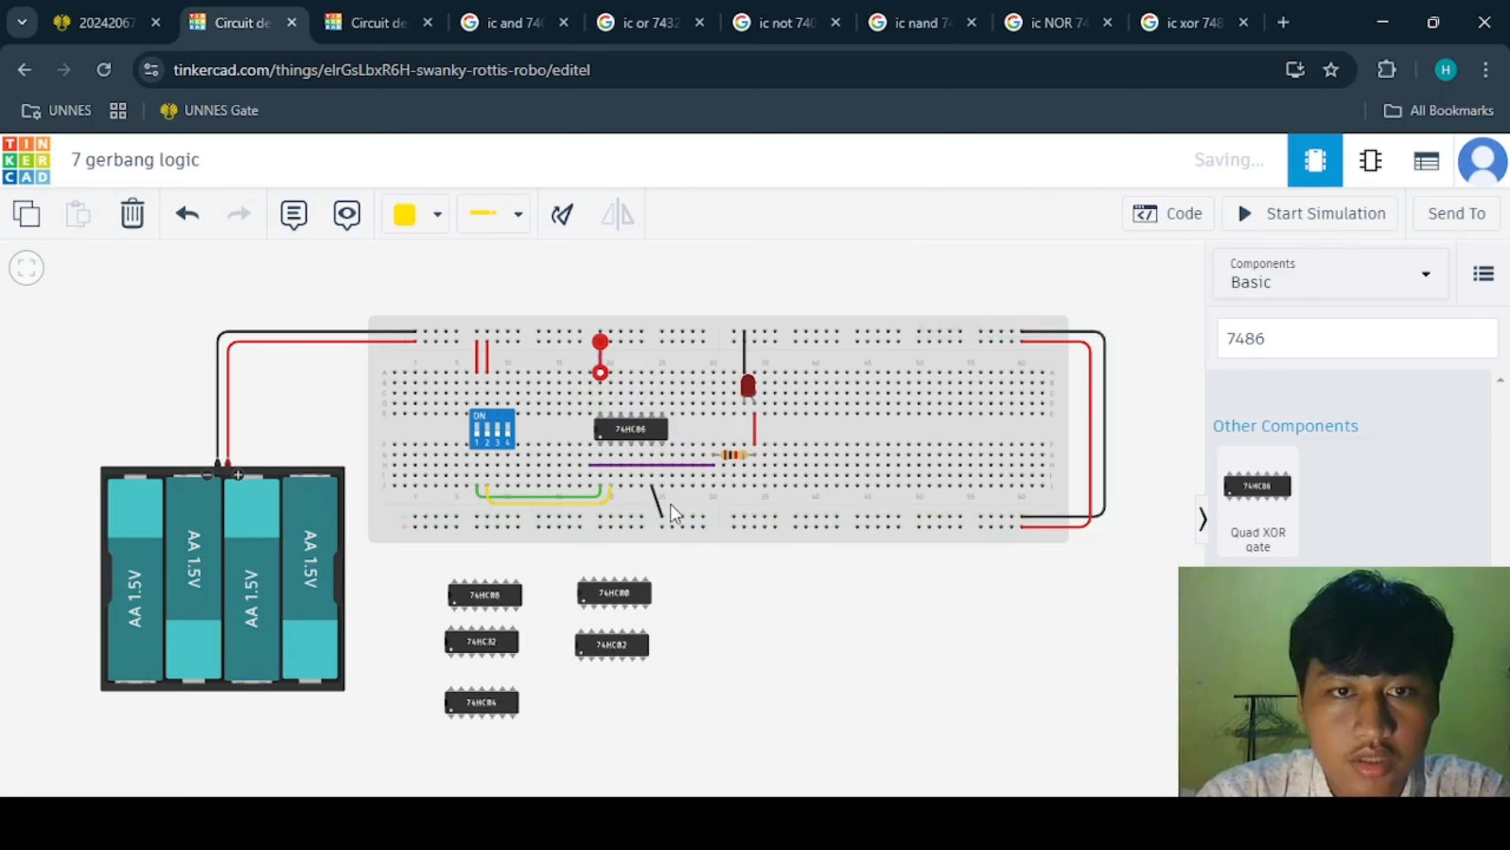
pyautogui.click(655, 493)
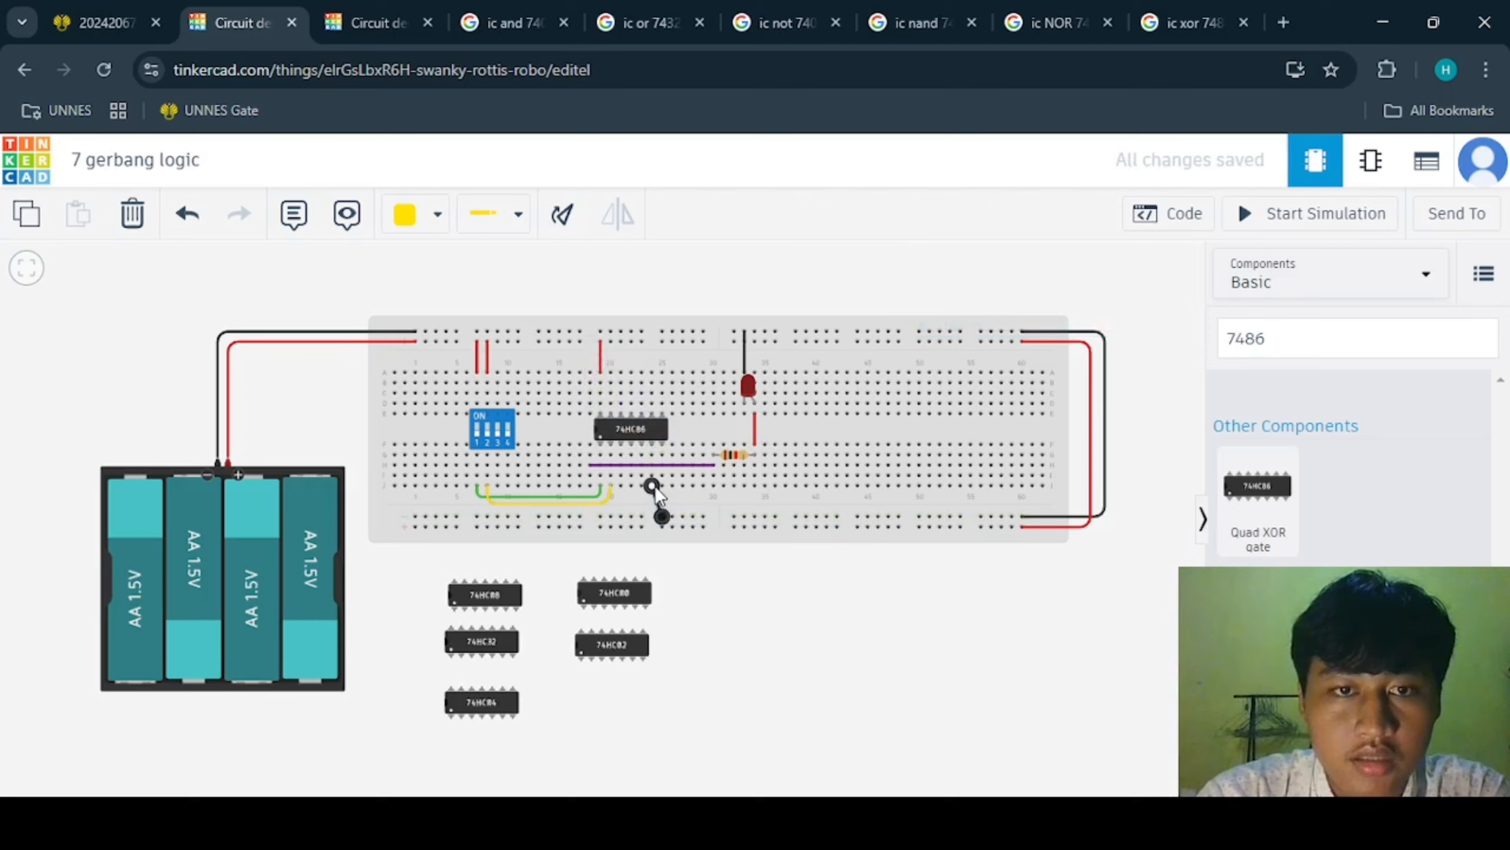
# - Move the purple wire's chip end over to the XOR gate's third pin
pyautogui.click(604, 466)
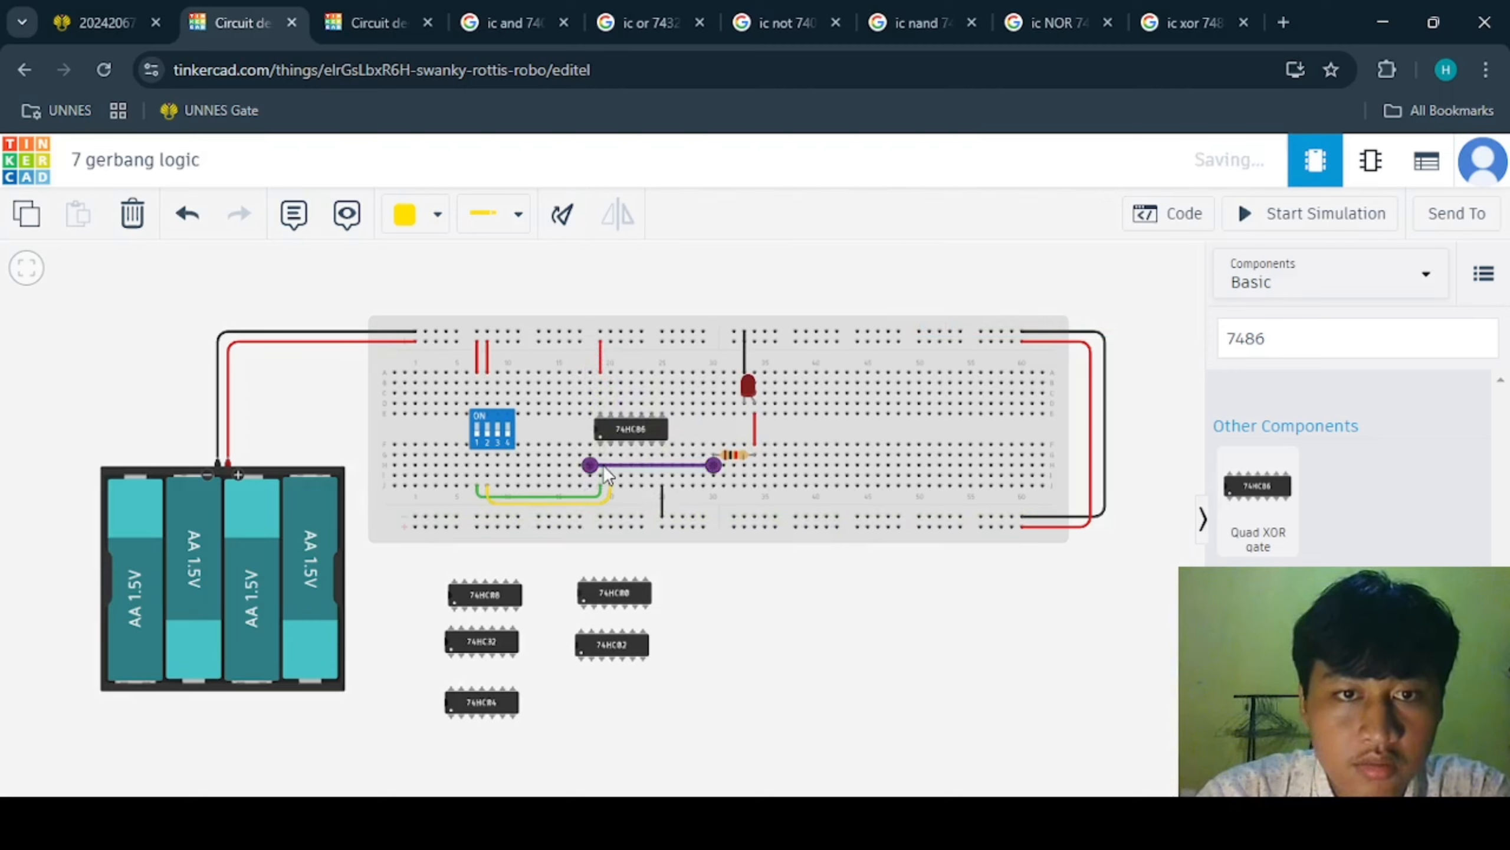
pyautogui.moveTo(597, 474); pyautogui.dragTo(628, 473)
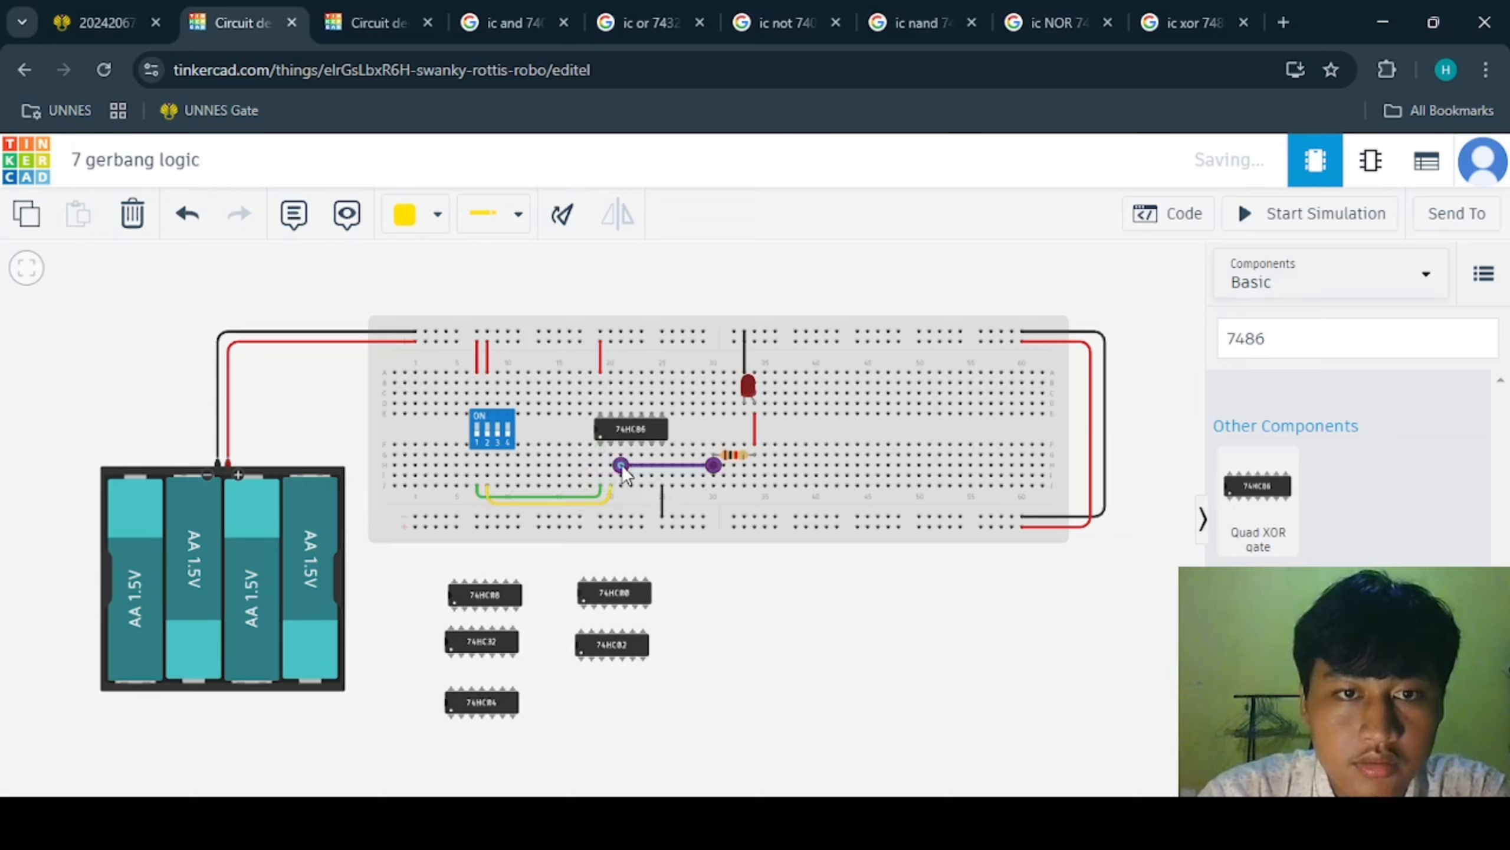
pyautogui.click(715, 583)
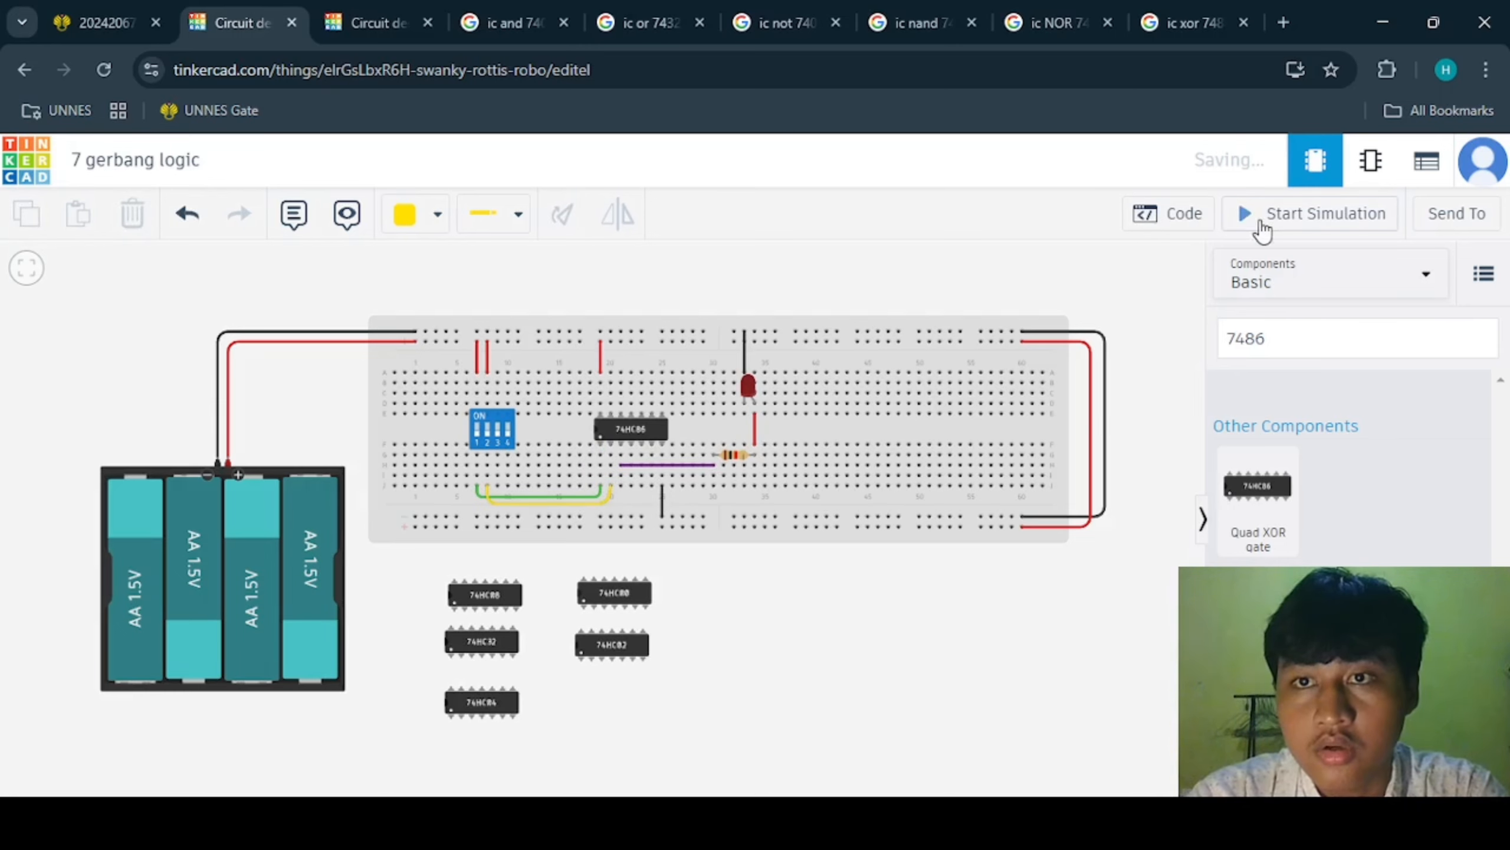
# - Simulate the XOR gate circuit by toggling DIP switch 2, and stop the simulation
pyautogui.click(1321, 226)
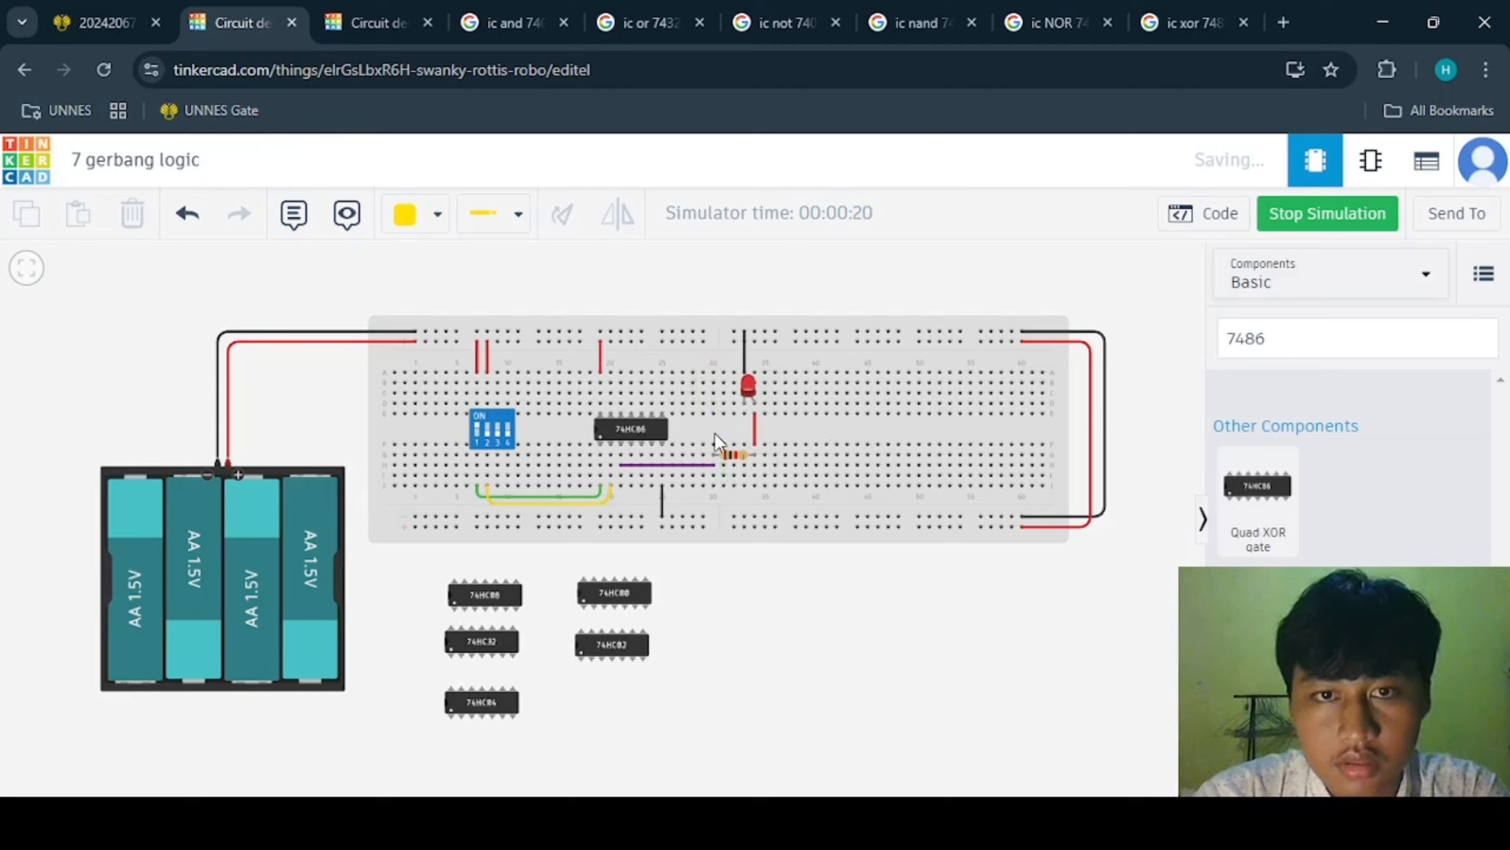
pyautogui.click(486, 432)
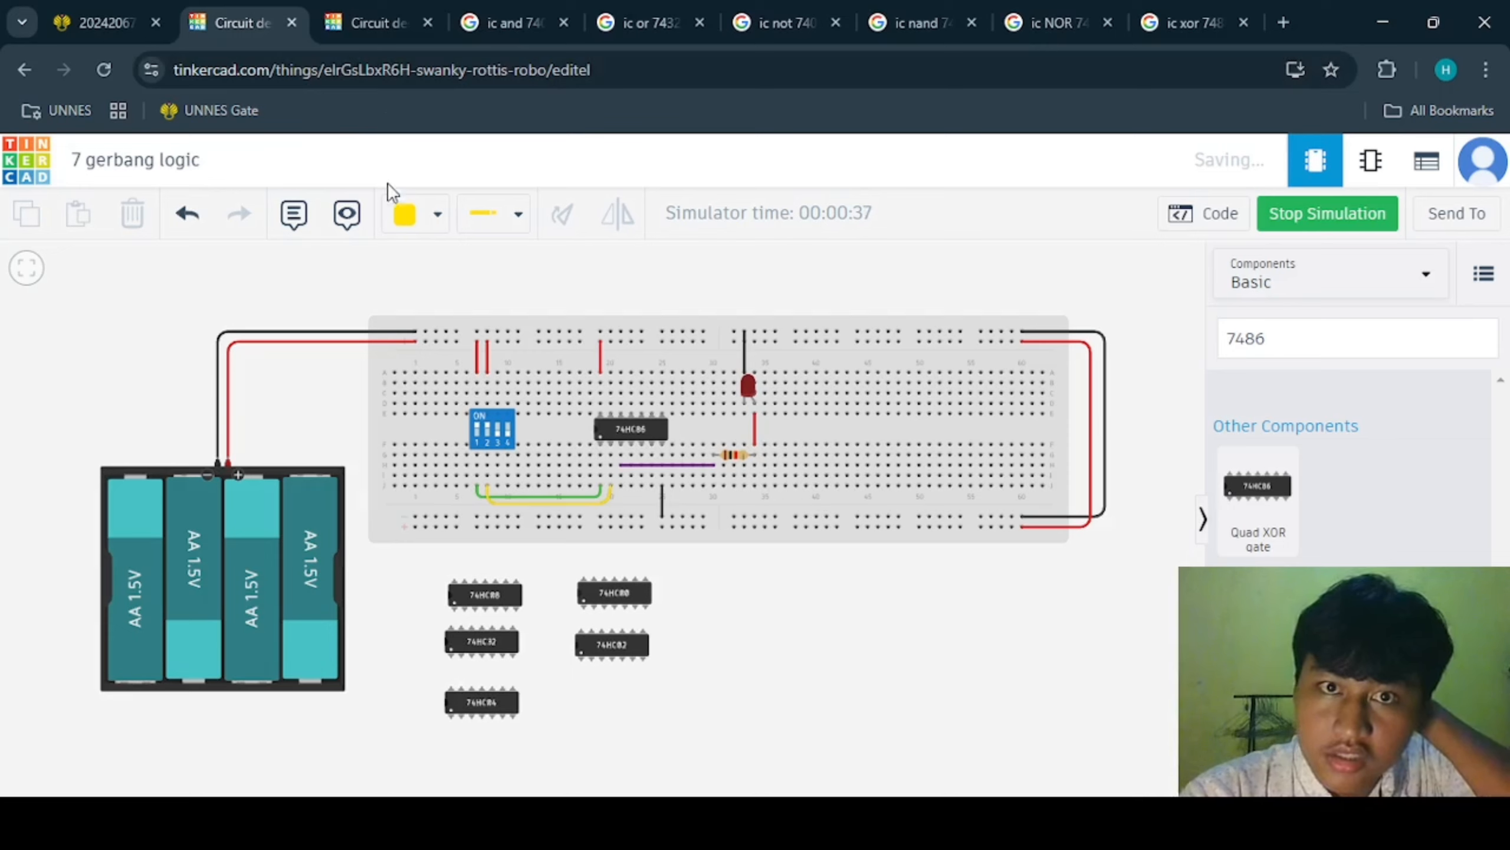
pyautogui.click(1345, 224)
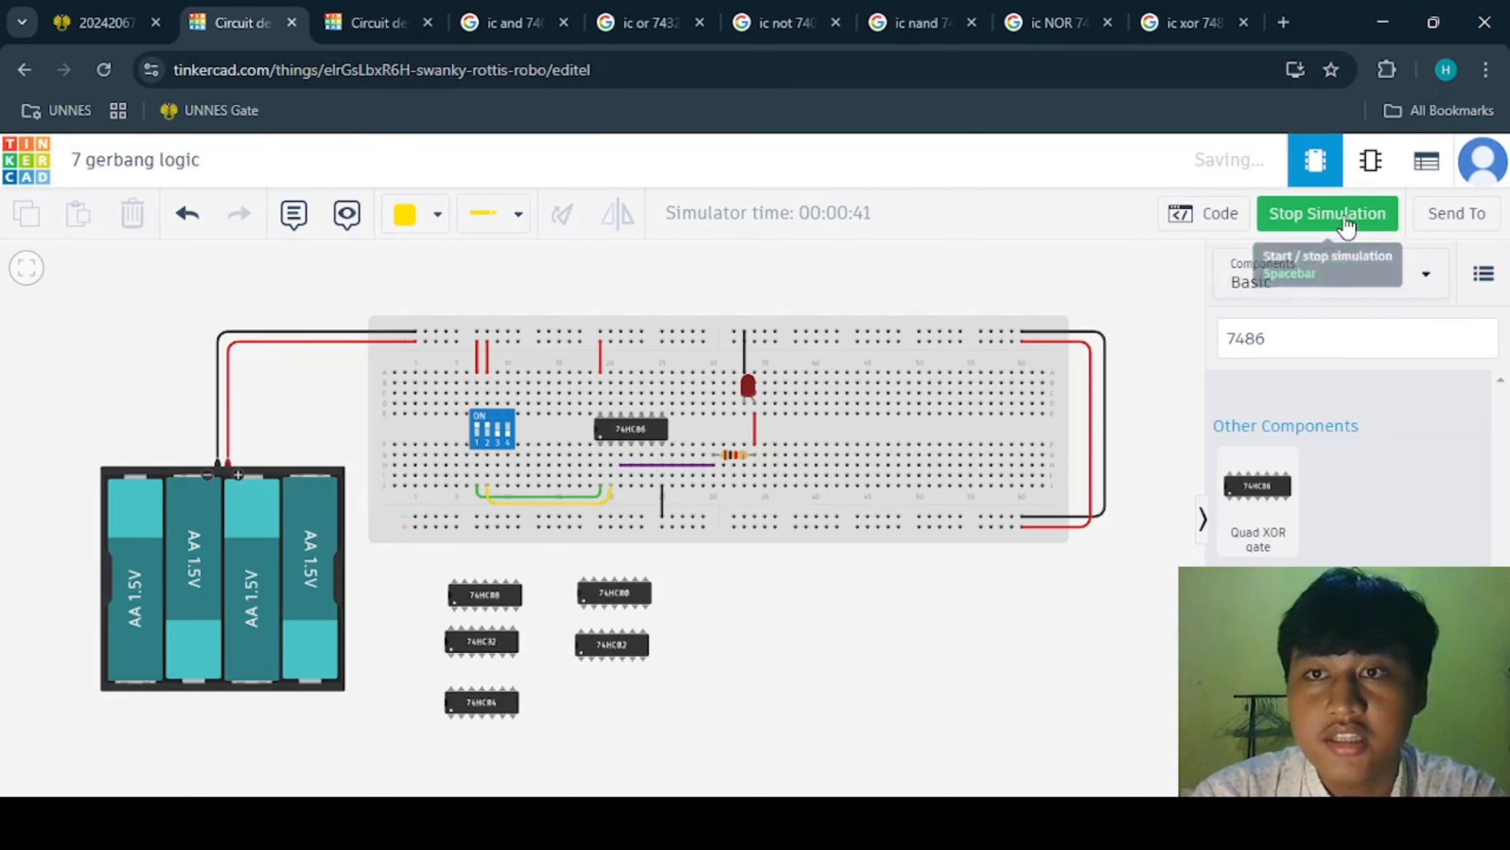
# - Open the XNOR gate circuit and examine how its Quad XOR gate and Hex Inverter are wired together
pyautogui.click(386, 3)
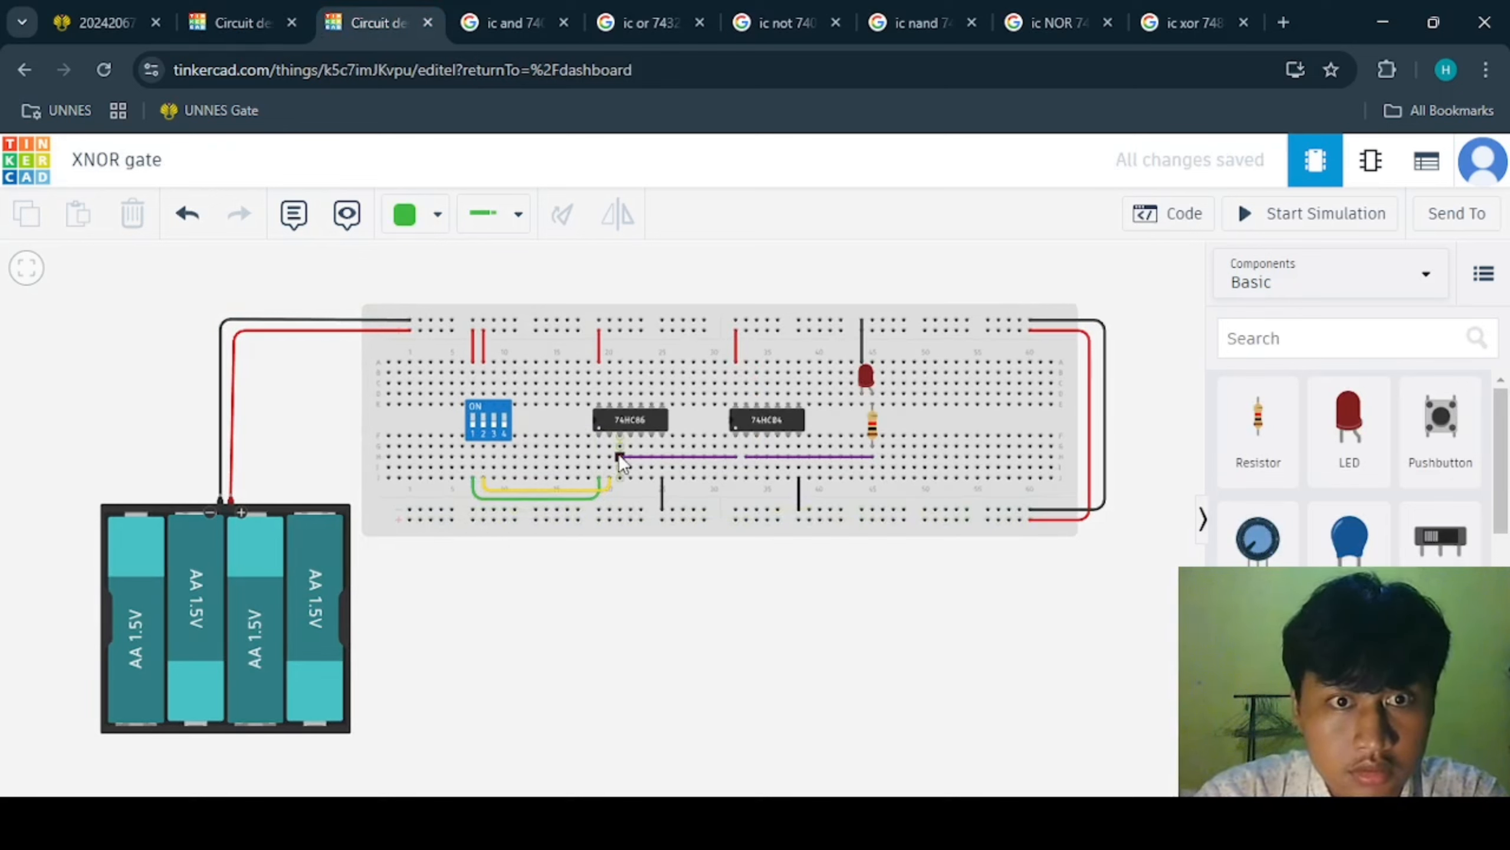
pyautogui.click(634, 416)
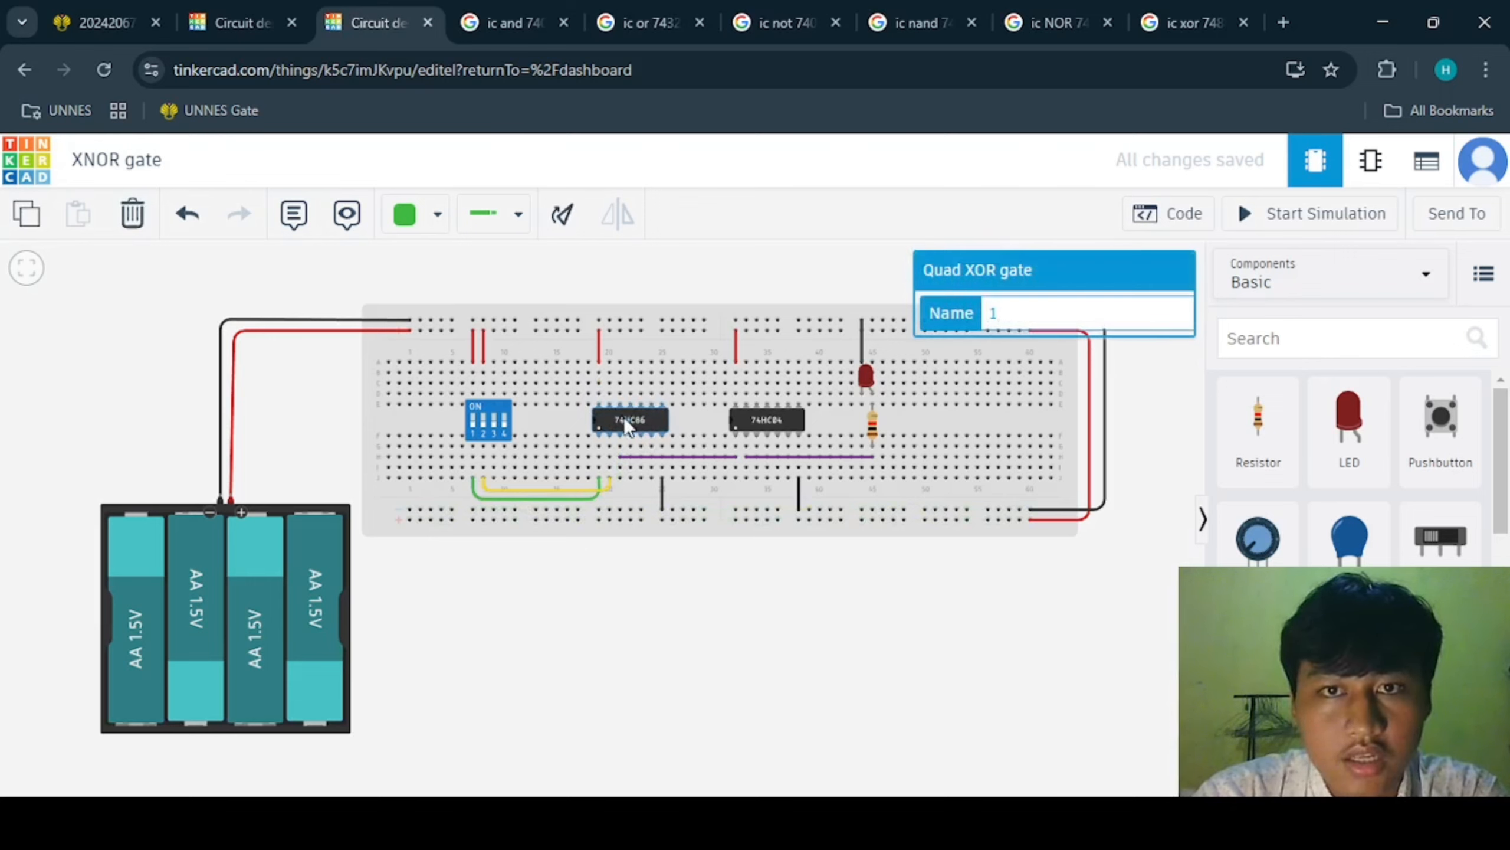
pyautogui.click(771, 425)
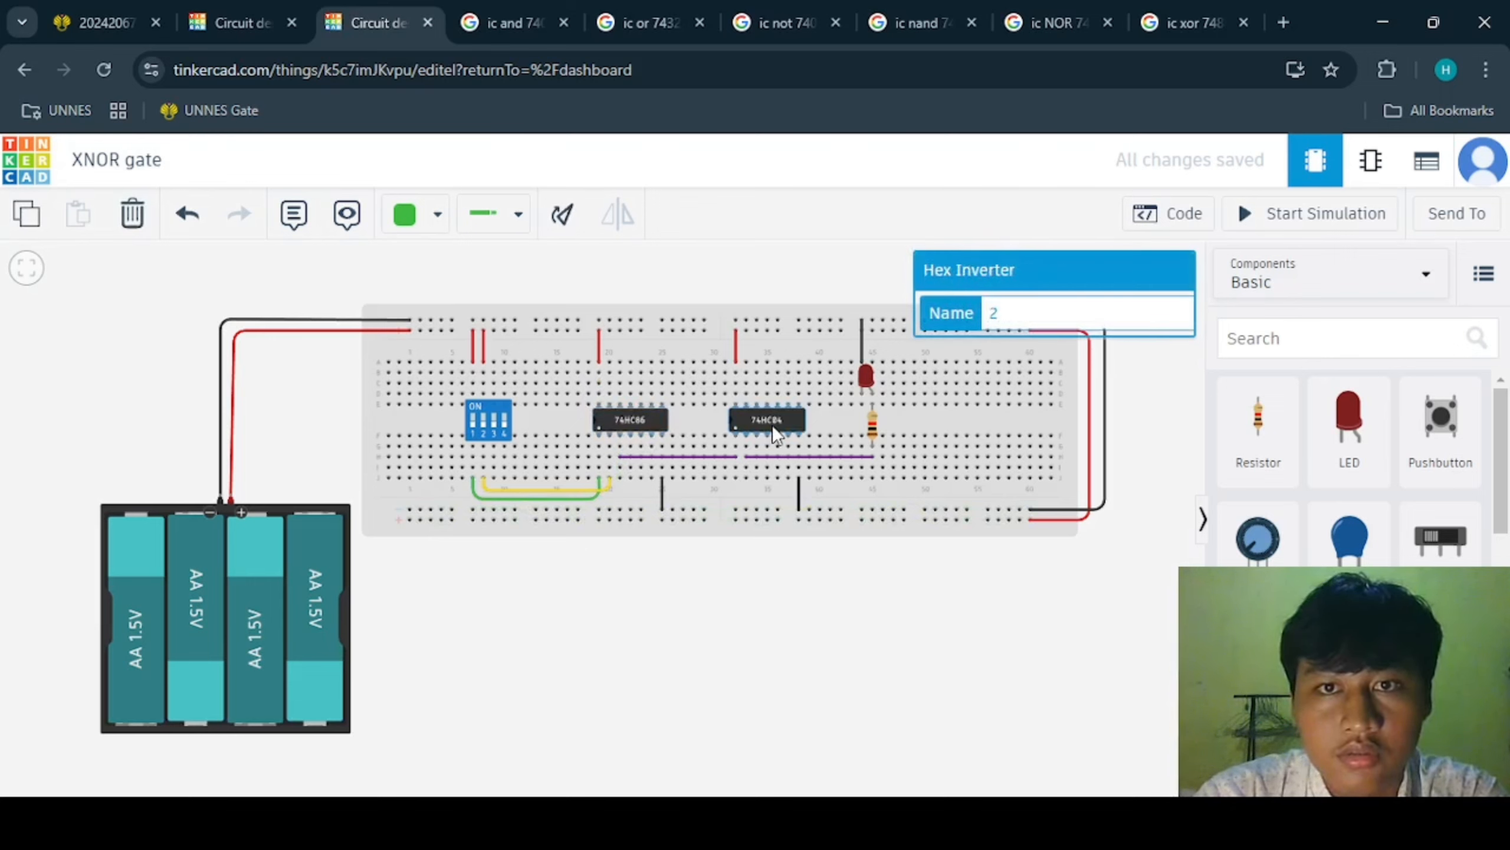
pyautogui.click(644, 412)
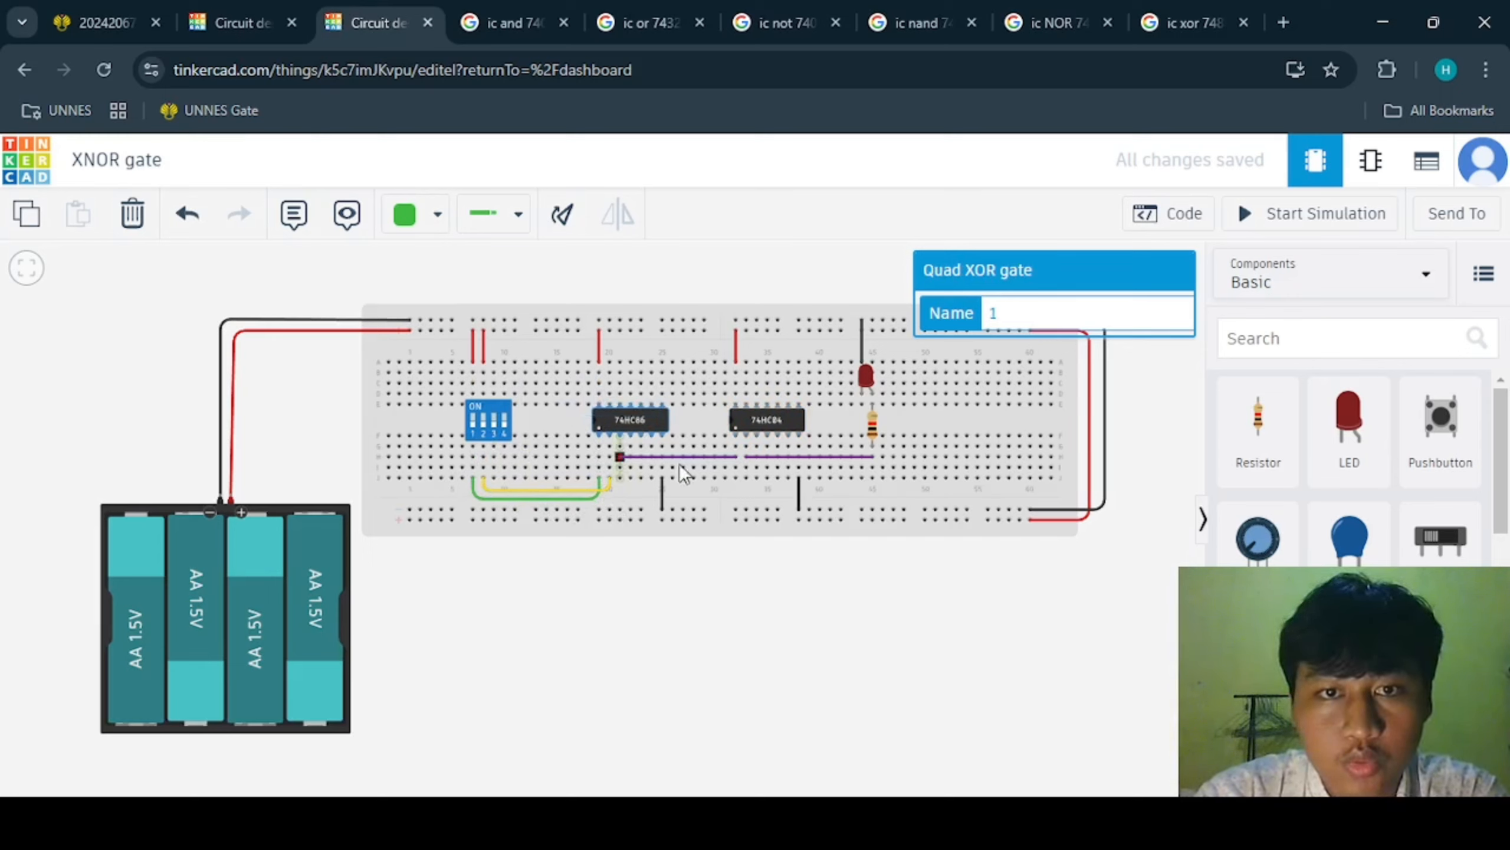
pyautogui.click(740, 425)
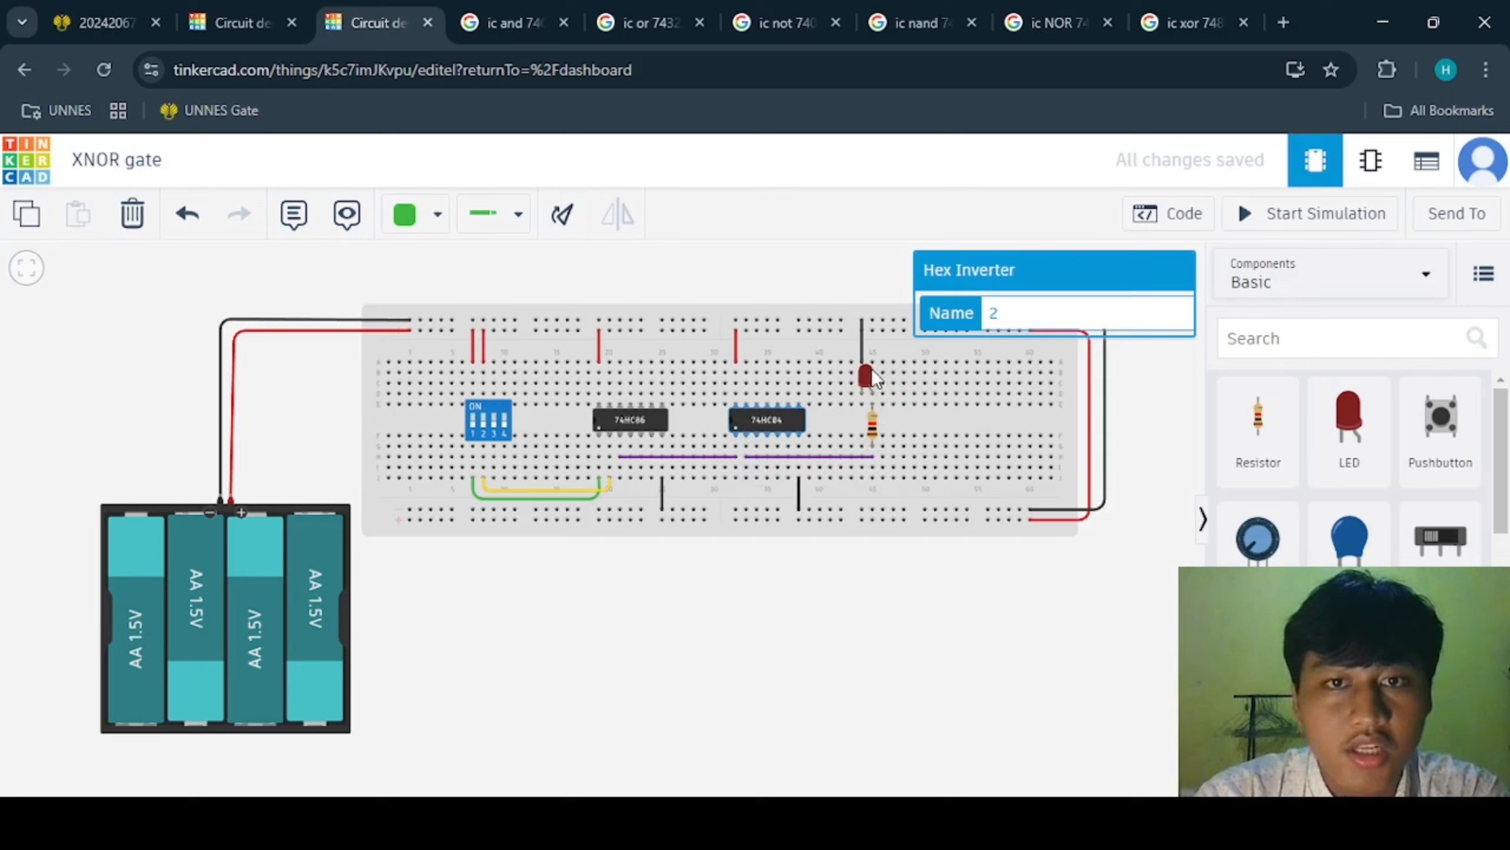
pyautogui.click(898, 625)
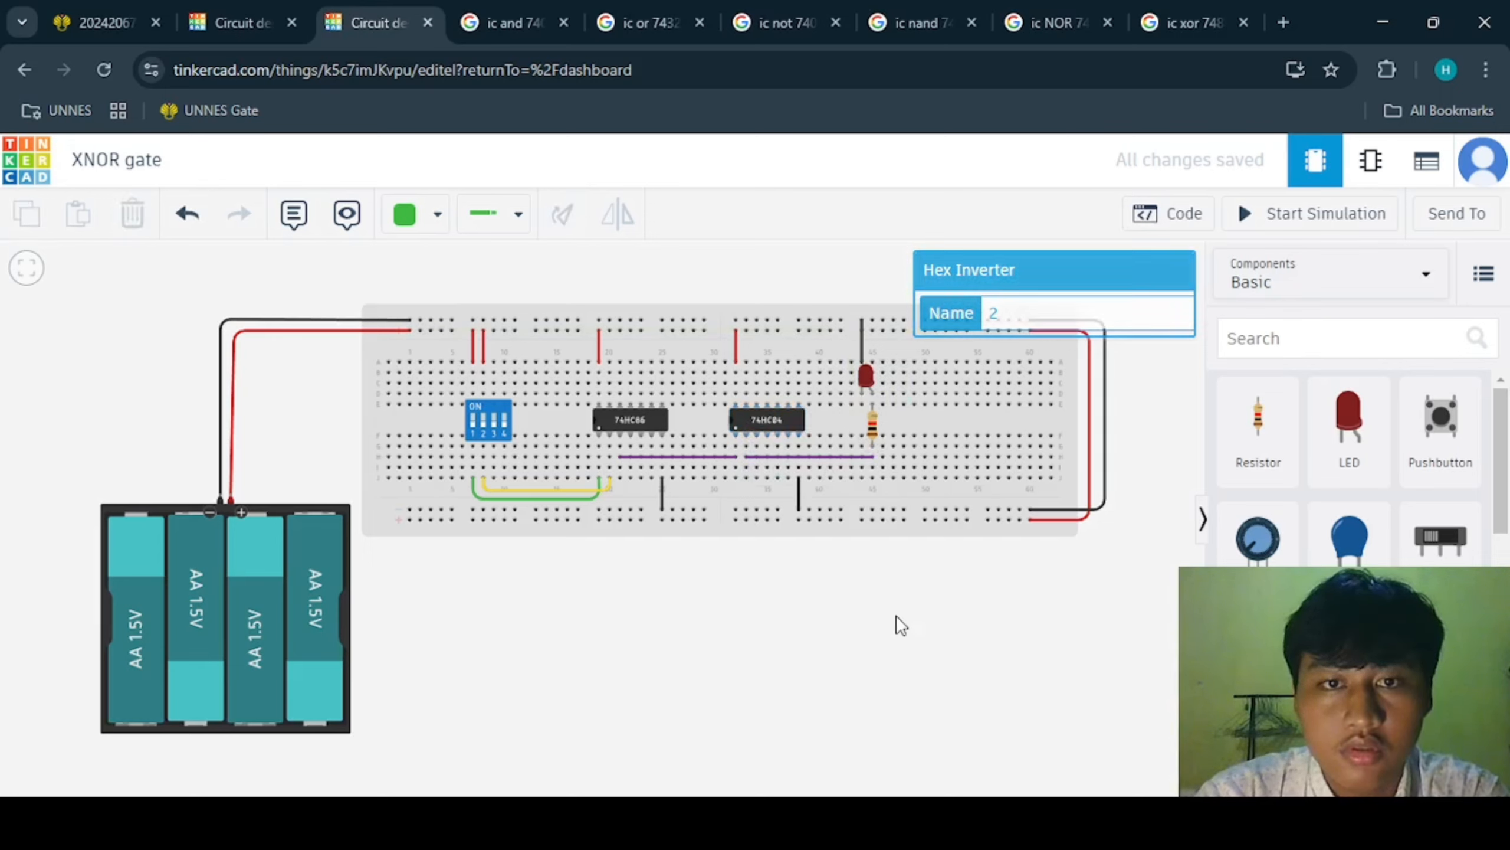
# - Simulate the XNOR gate circuit by toggling DIP switches 1 and 2
pyautogui.click(1284, 222)
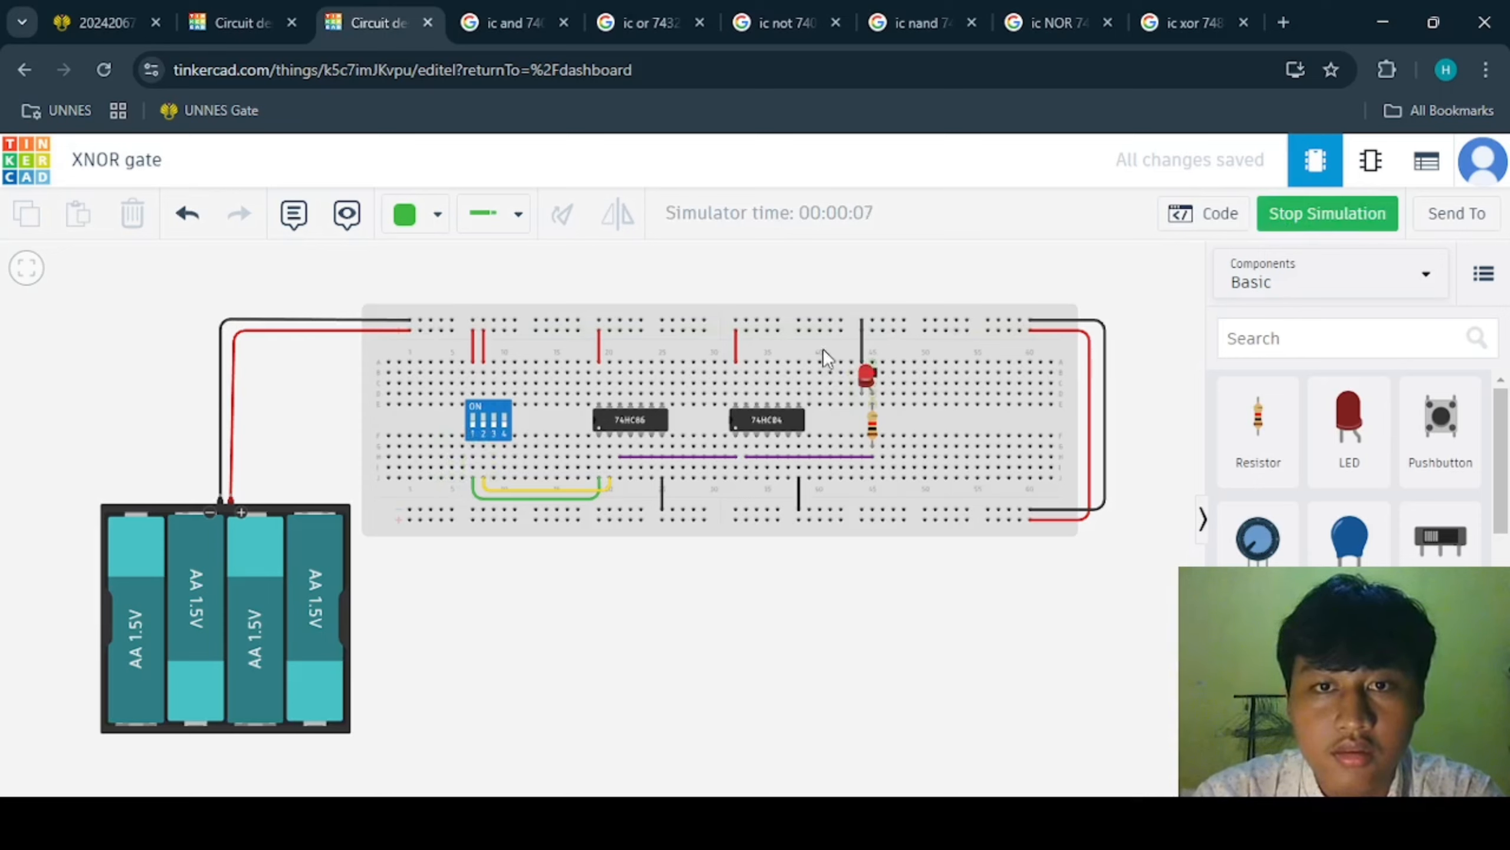
pyautogui.click(470, 417)
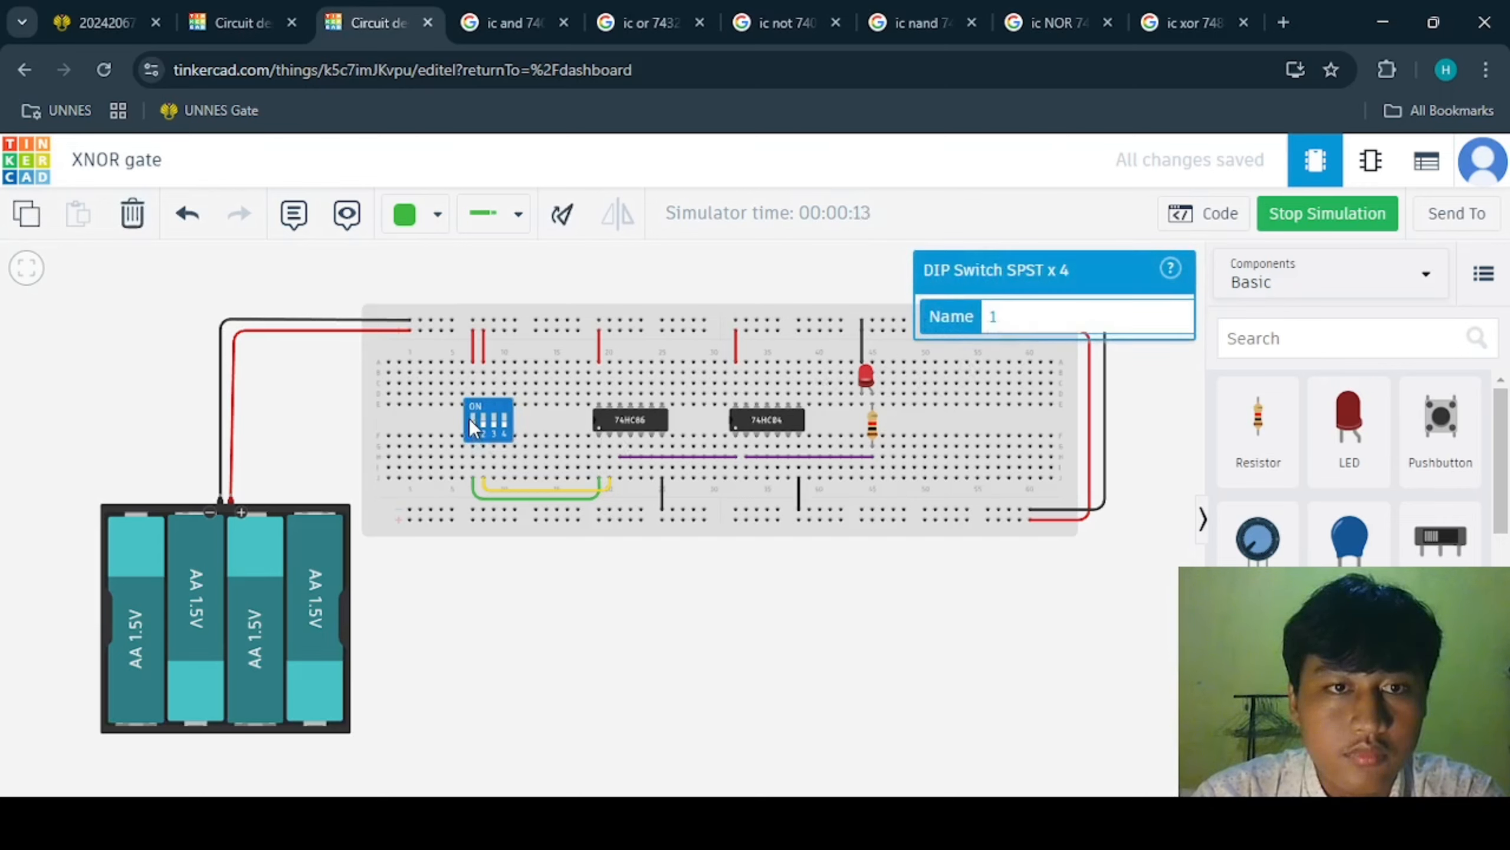
pyautogui.click(474, 422)
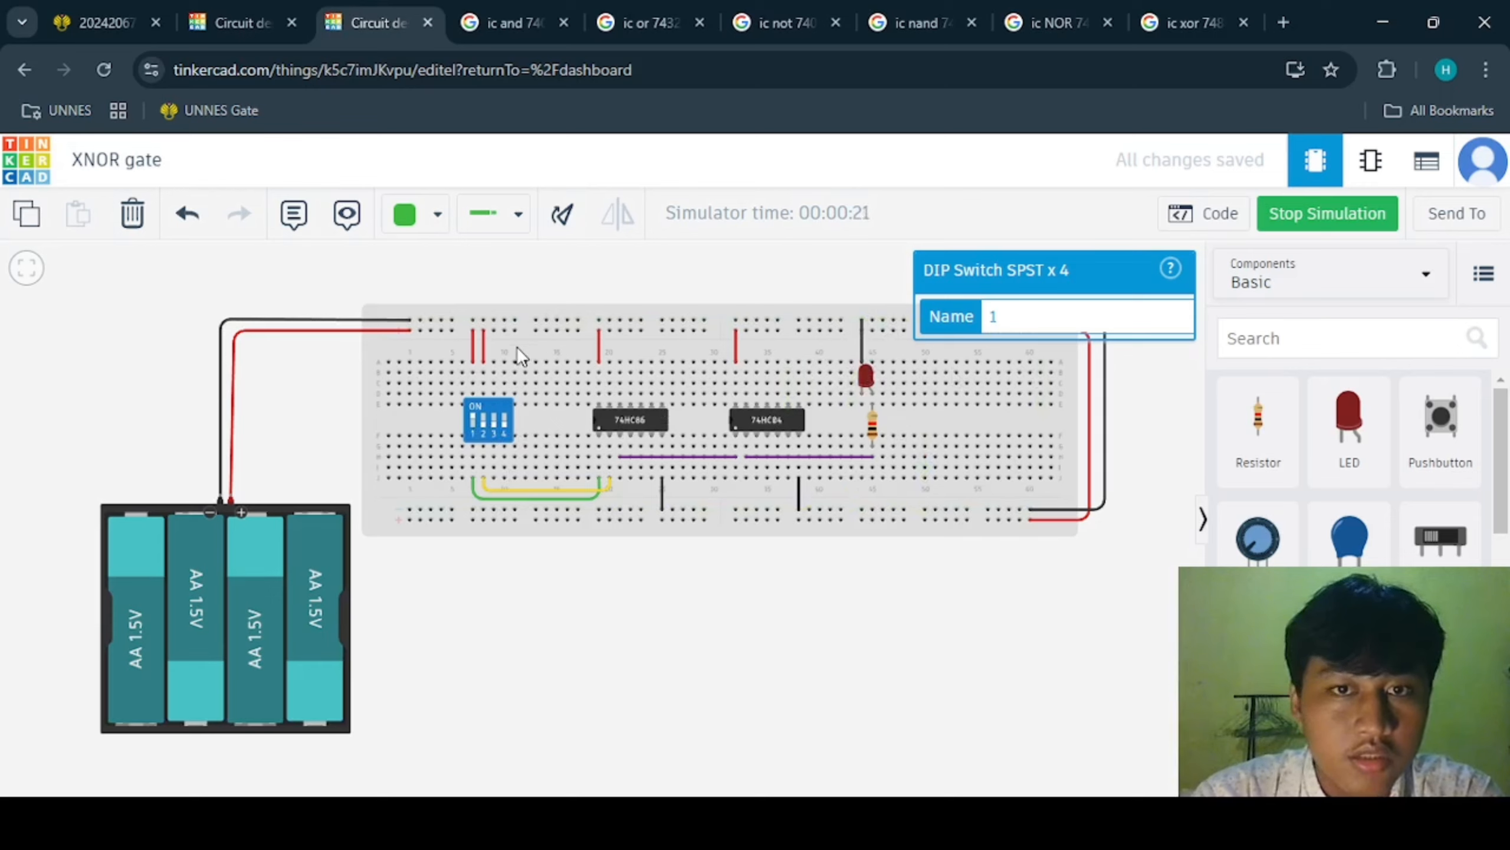
pyautogui.click(484, 425)
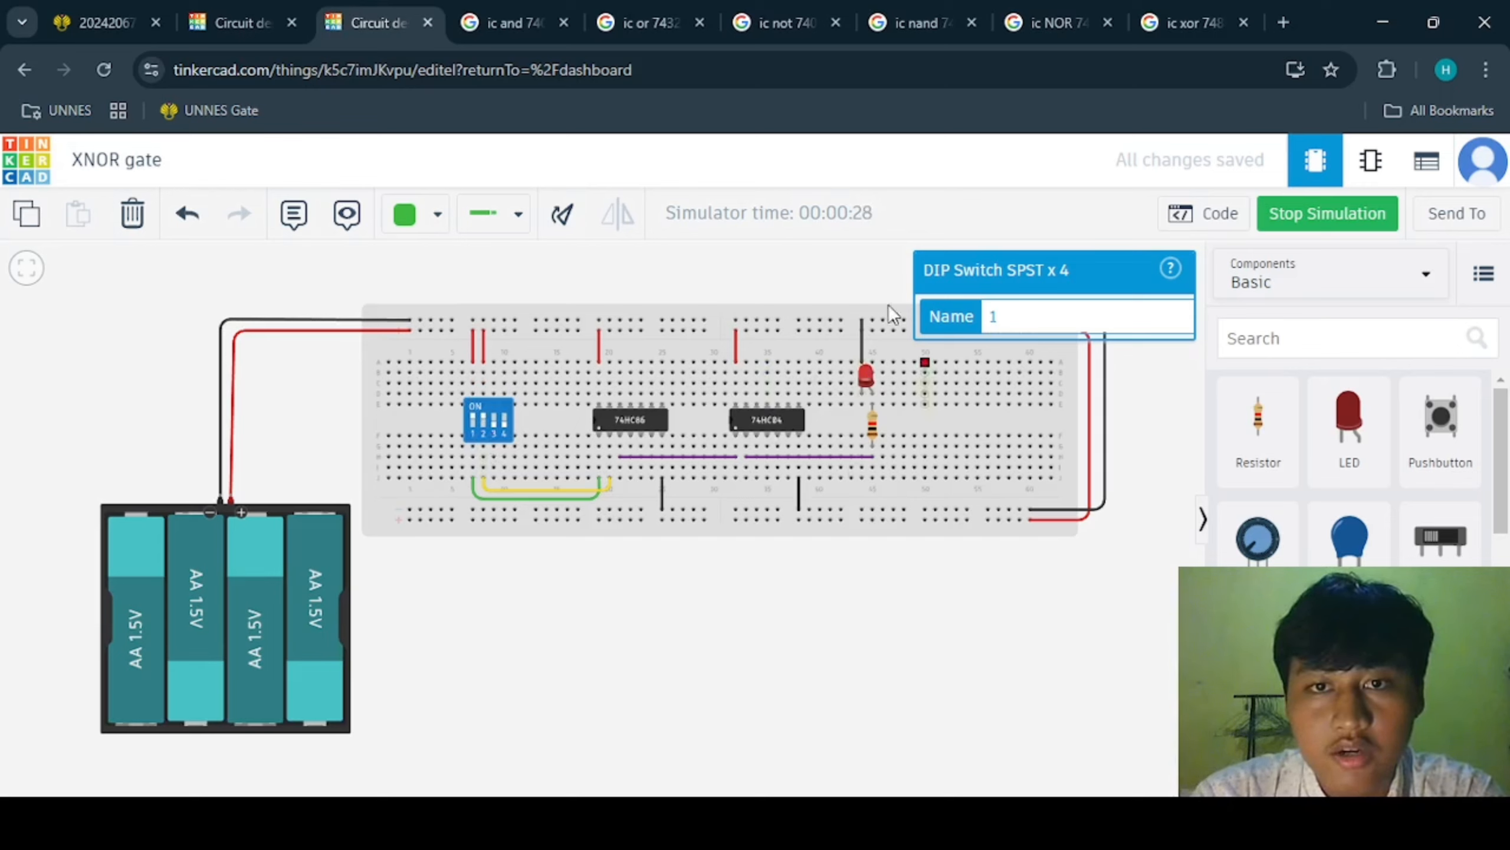